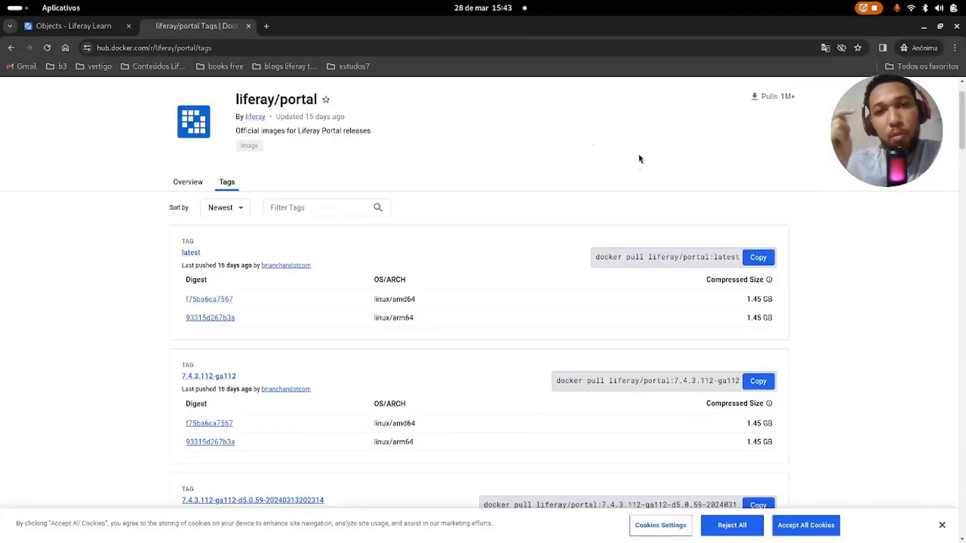
Run a detached liferay/portal:latest container named objectsTreinamento on port 8080, with sudo removed.
{"action": "left_click", "coordinate": [760, 259]}
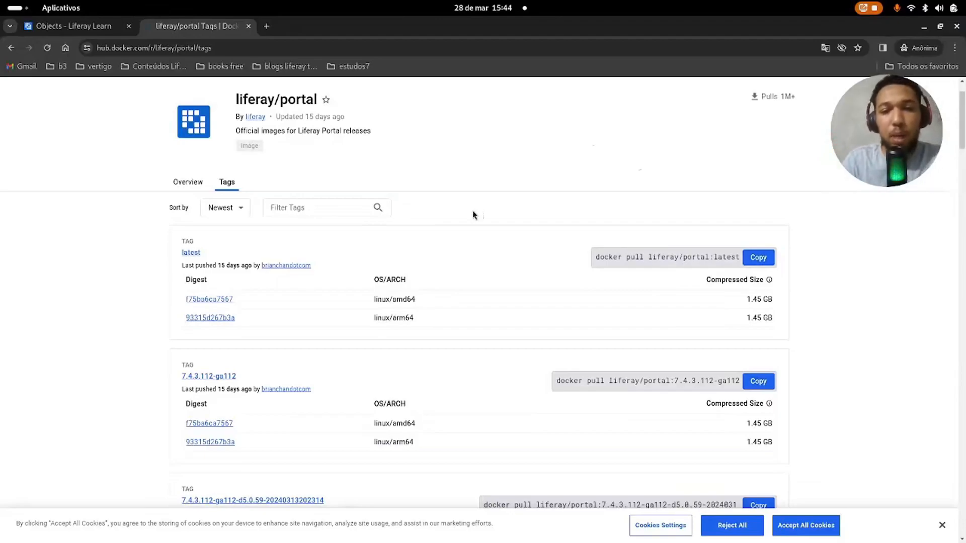
{"action": "key", "text": "alt+Tab"}
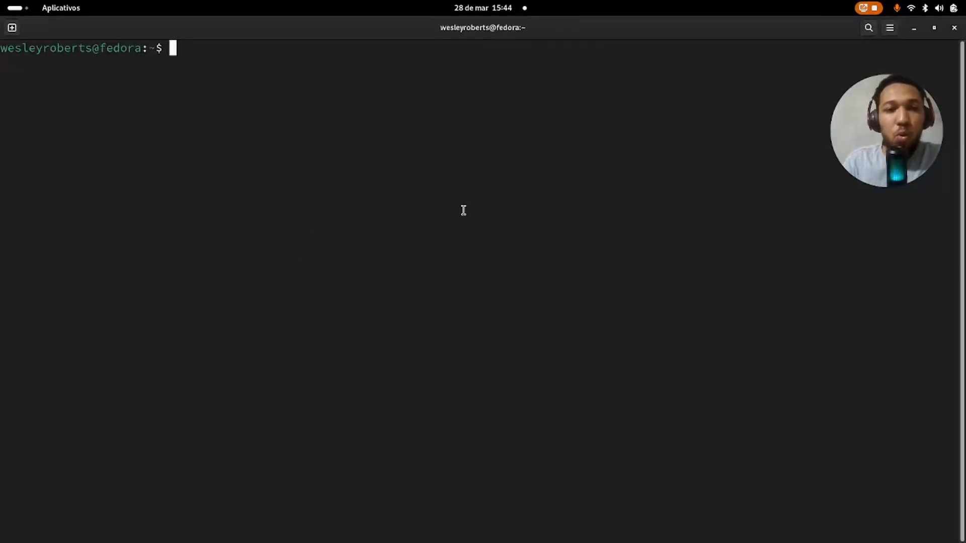
{"action": "key", "text": "ctrl+shift+v"}
{"action": "key", "text": "Right"}
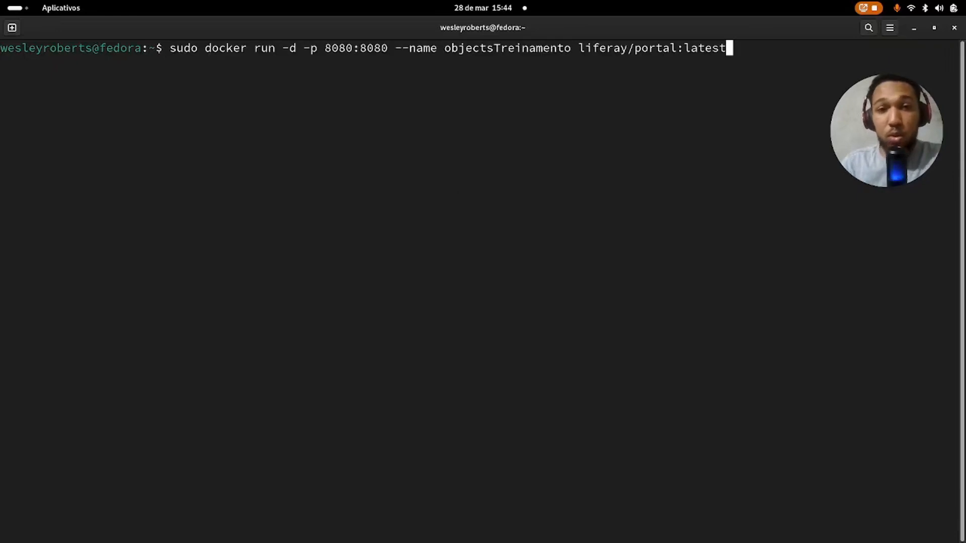
{"action": "key", "text": "ctrl+Left"}
{"action": "key", "text": "ctrl+Left"}
{"action": "key", "text": "ctrl+Left"}
{"action": "key", "text": "ctrl+Left"}
{"action": "key", "text": "ctrl+Left"}
{"action": "key", "text": "ctrl+Left"}
{"action": "key", "text": "ctrl+Left"}
{"action": "key", "text": "ctrl+Left"}
{"action": "key", "text": "ctrl+Left"}
{"action": "key", "text": "ctrl+Left"}
{"action": "key", "text": "ctrl+Left"}
{"action": "key", "text": "ctrl+Left"}
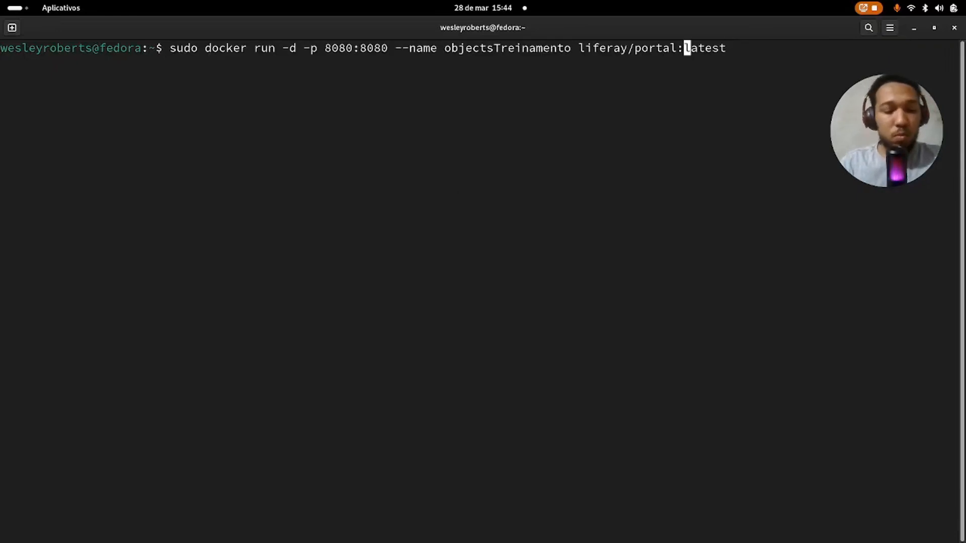
{"action": "key", "text": "Right"}
{"action": "key", "text": "Right"}
{"action": "key", "text": "Right"}
{"action": "key", "text": "Right"}
{"action": "key", "text": "Right"}
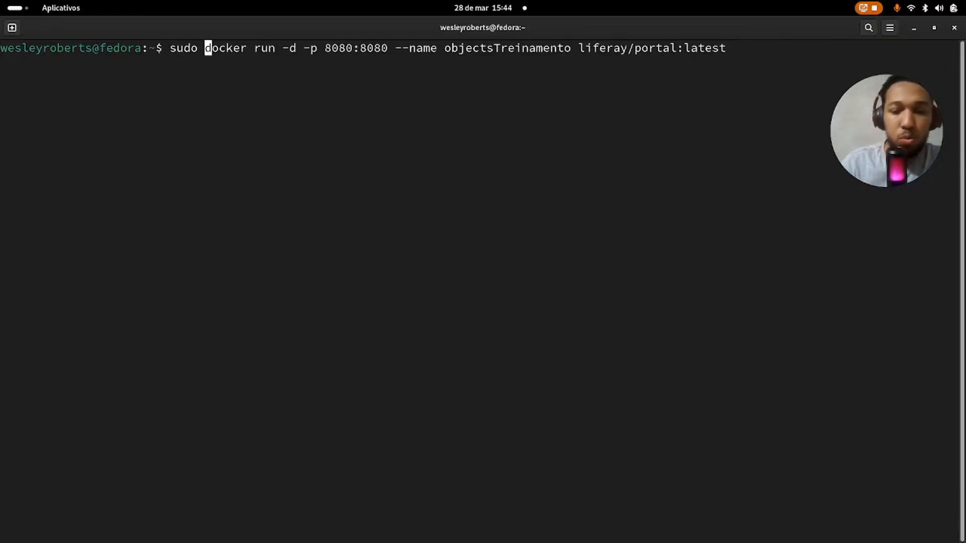
{"action": "key", "text": "BackSpace"}
{"action": "key", "text": "BackSpace"}
{"action": "key", "text": "BackSpace"}
{"action": "key", "text": "BackSpace"}
{"action": "key", "text": "BackSpace"}
{"action": "key", "text": "Return"}
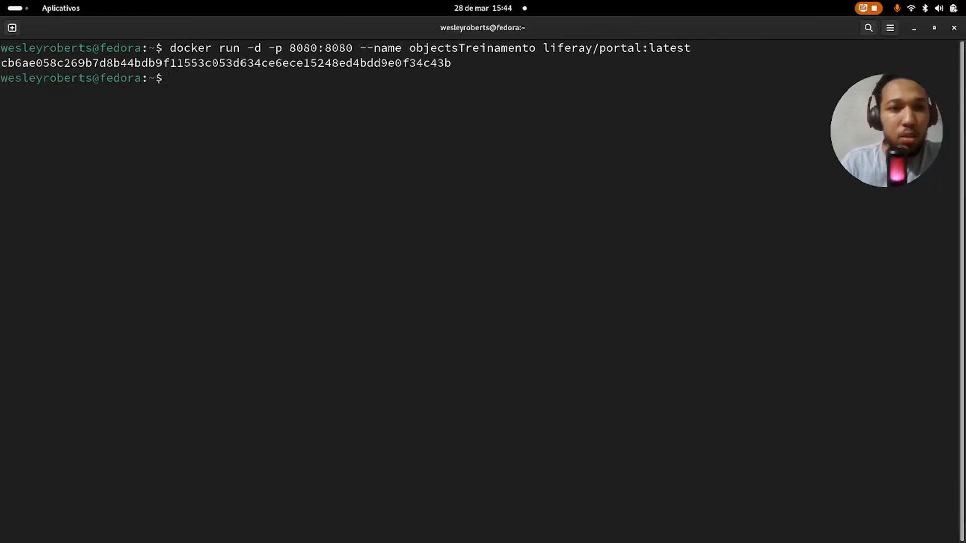
Confirm with docker ps that objectsTreinamento is up, and begin the docker logs command.
{"action": "type", "text": "docker "}
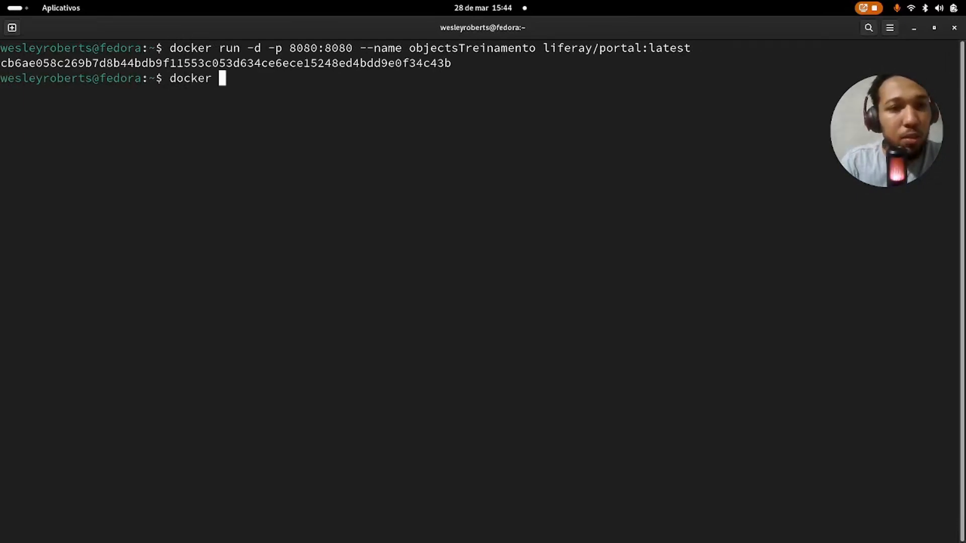
{"action": "type", "text": "ps"}
{"action": "key", "text": "Return"}
{"action": "type", "text": "docker "}
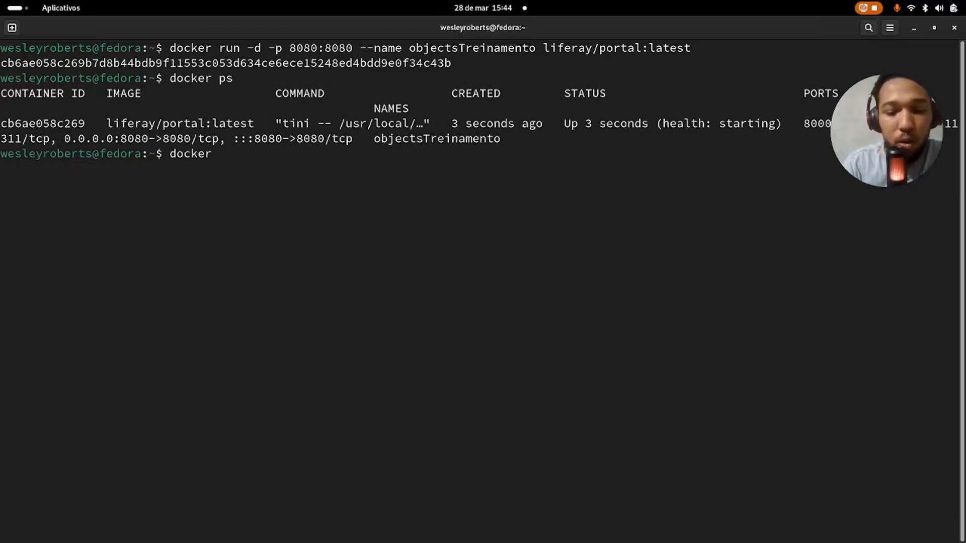
{"action": "type", "text": "logs -f objec"}
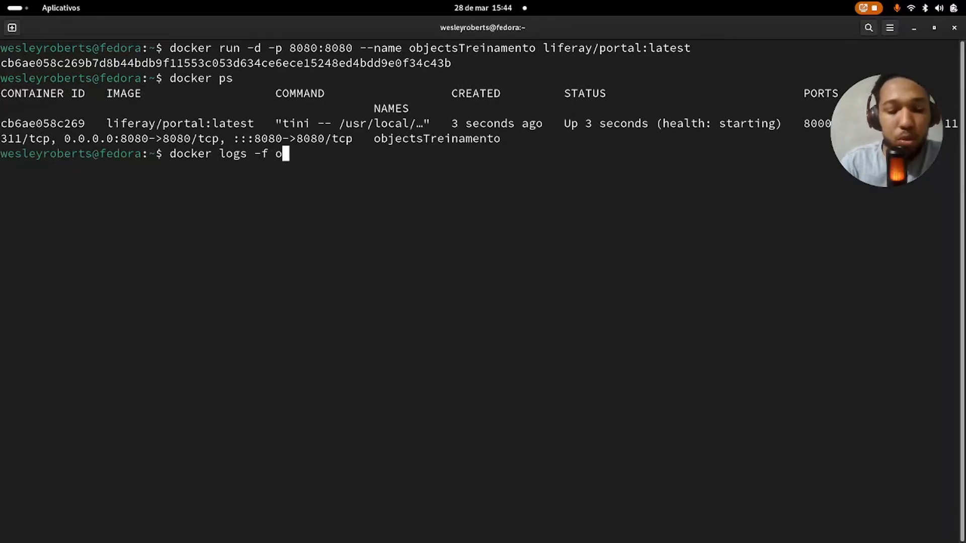
Follow the objectsTreinamento logs at smaller text until Liferay 7.4.3.112 starts, then view localhost:8080.
{"action": "key", "text": "Tab"}
{"action": "key", "text": "Return"}
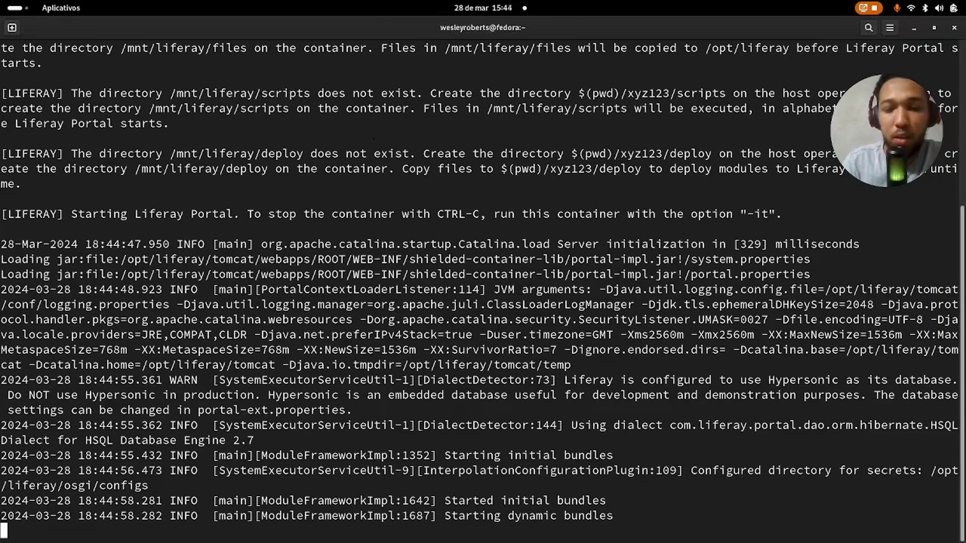
{"action": "scroll", "coordinate": [523, 251], "scroll_direction": "up", "scroll_amount": 2}
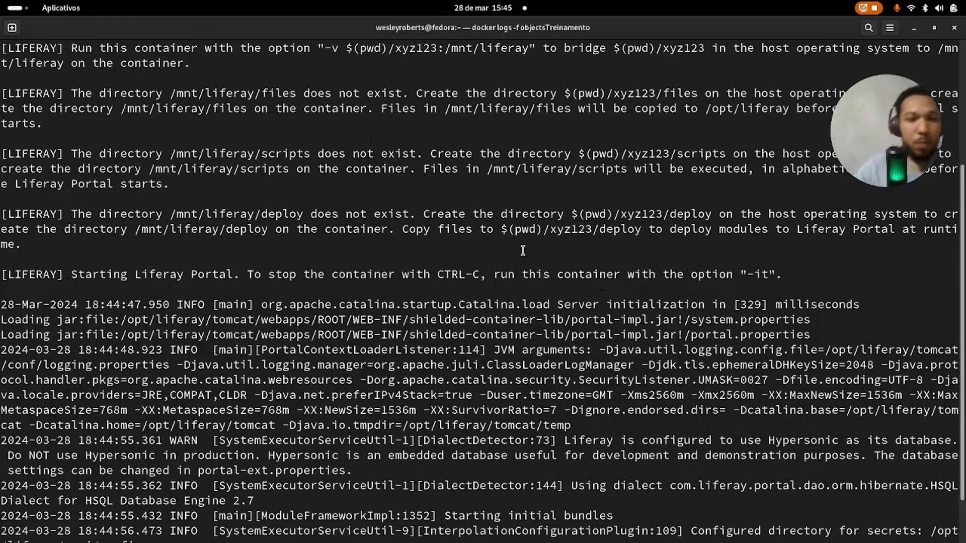
{"action": "key", "text": "ctrl+minus"}
{"action": "key", "text": "ctrl+minus"}
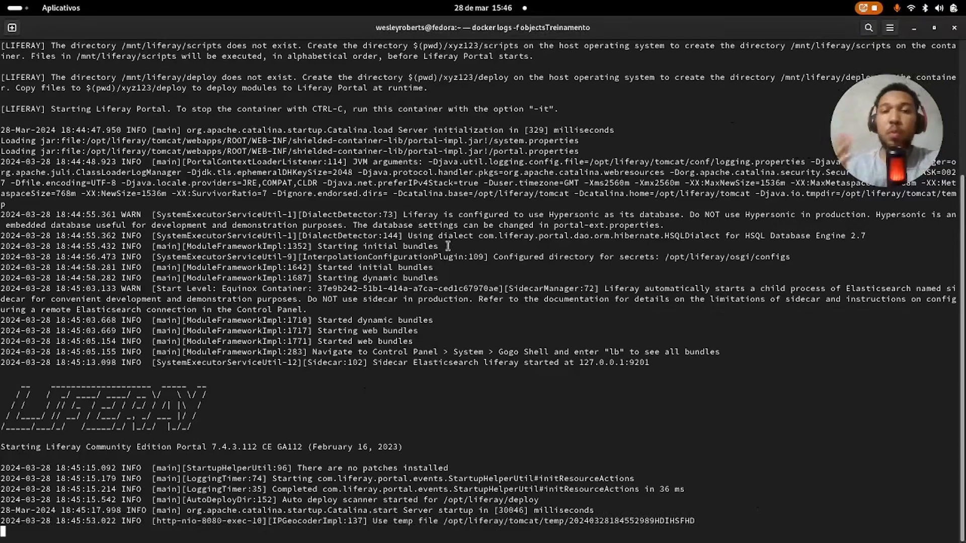
{"action": "key", "text": "alt+Tab"}
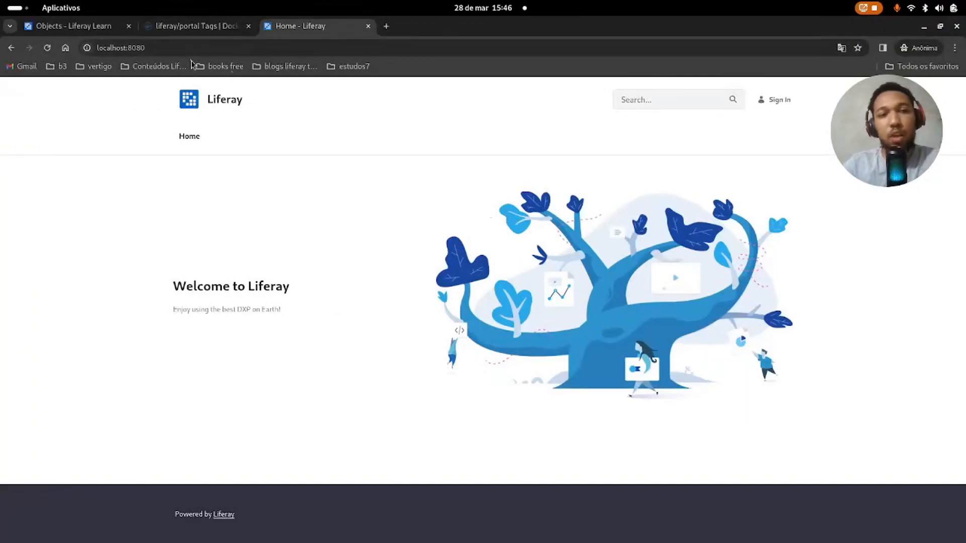
Sign in to the local portal with the test account credentials.
{"action": "left_click", "coordinate": [774, 100]}
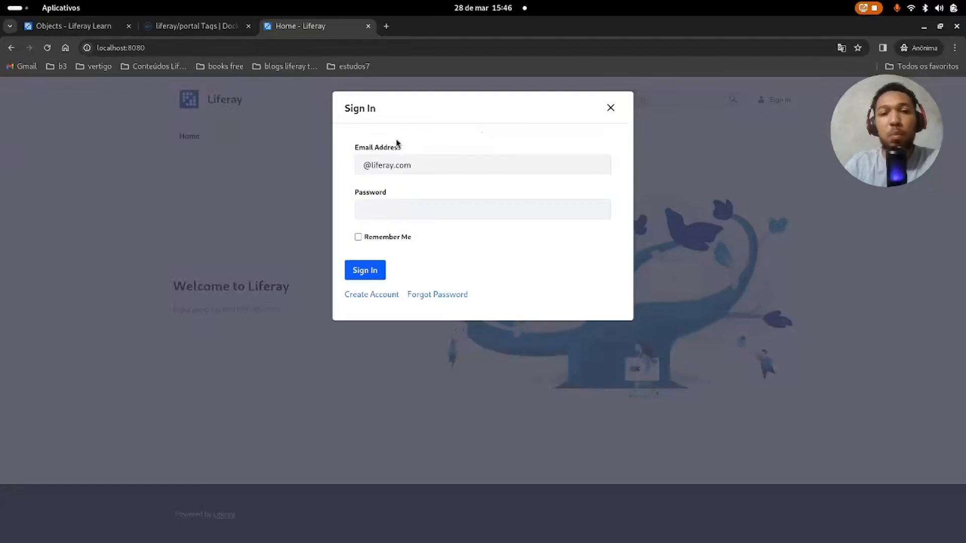
{"action": "left_click", "coordinate": [360, 162]}
{"action": "type", "text": "test"}
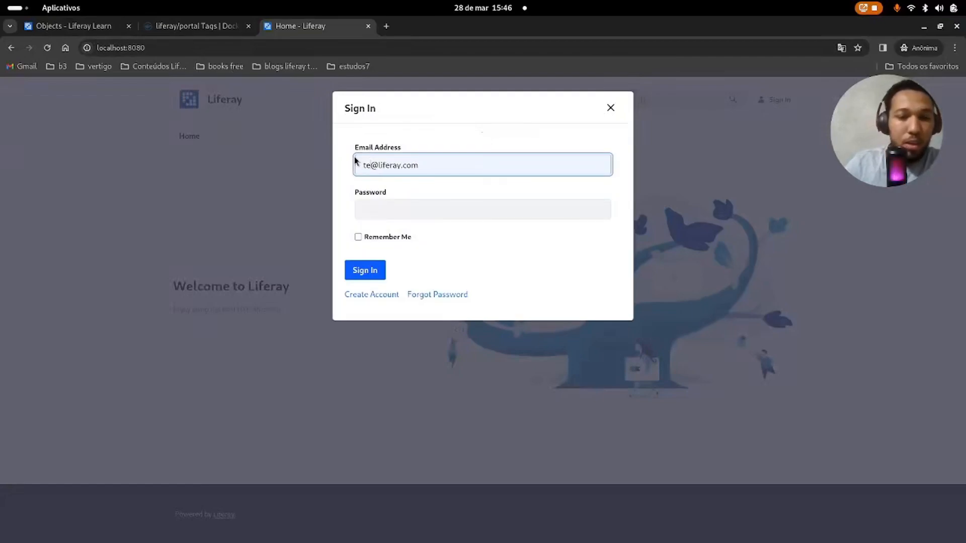
{"action": "left_click", "coordinate": [406, 201]}
{"action": "type", "text": "test"}
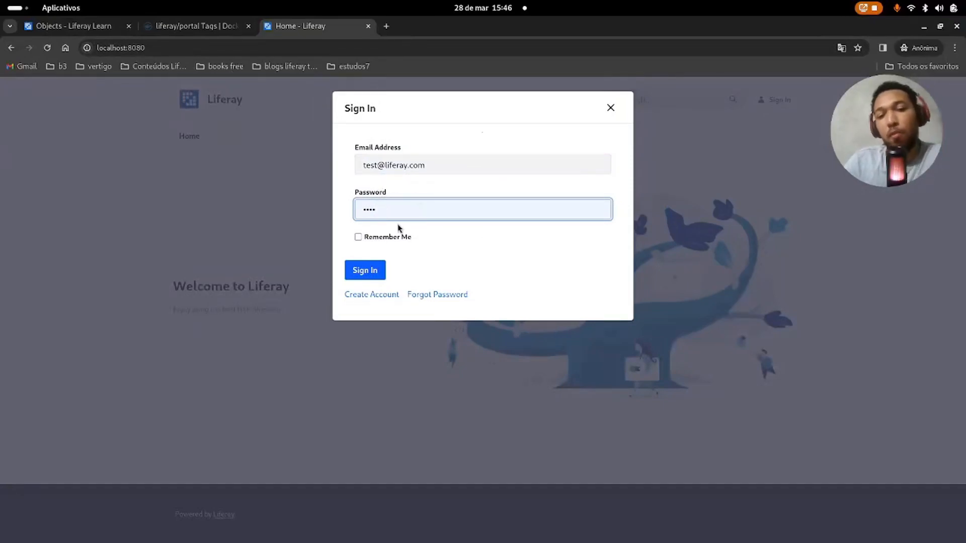
{"action": "left_click", "coordinate": [378, 266]}
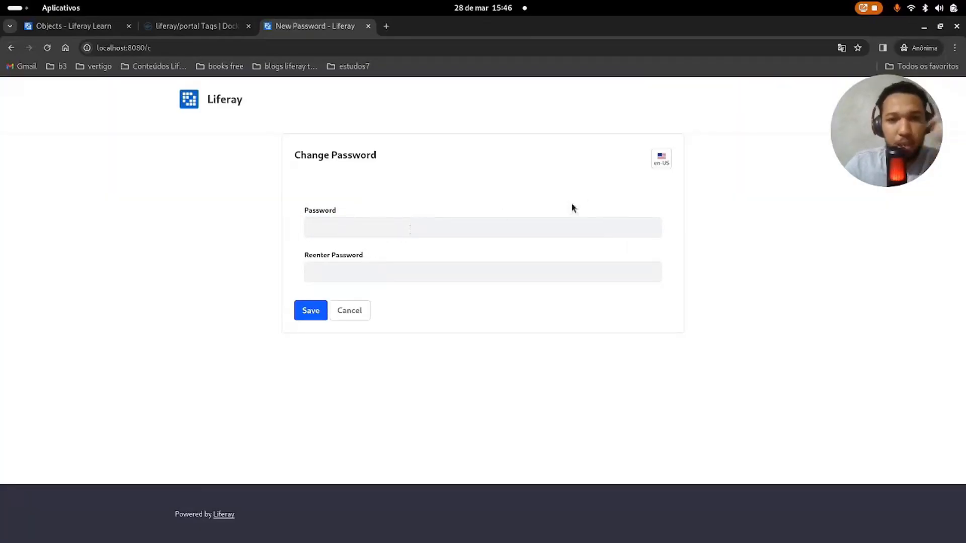
Switch the interface to português-Brasil and save a new password entered twice.
{"action": "left_click", "coordinate": [661, 159]}
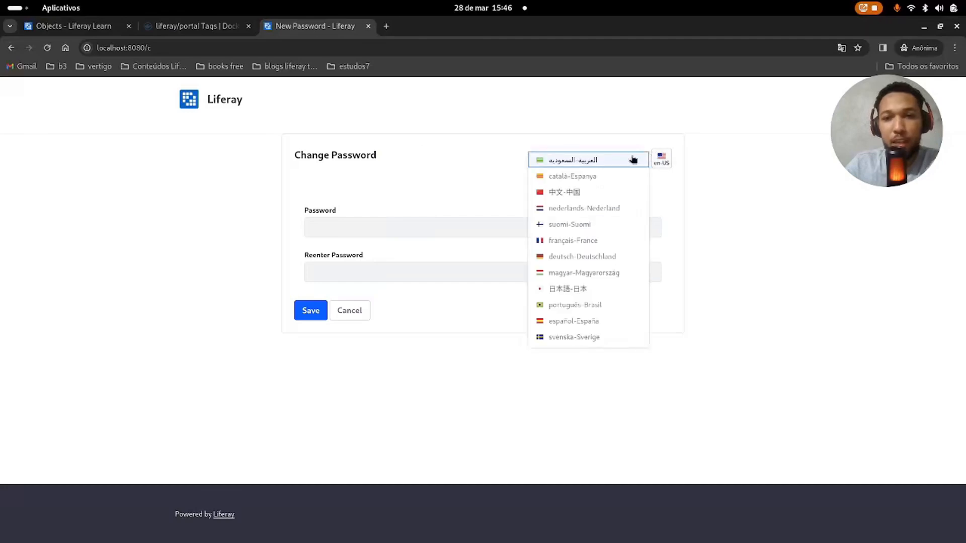
{"action": "left_click", "coordinate": [582, 305]}
{"action": "left_click", "coordinate": [350, 233]}
{"action": "type", "text": "•••"}
{"action": "left_click", "coordinate": [340, 272]}
{"action": "type", "text": "•••"}
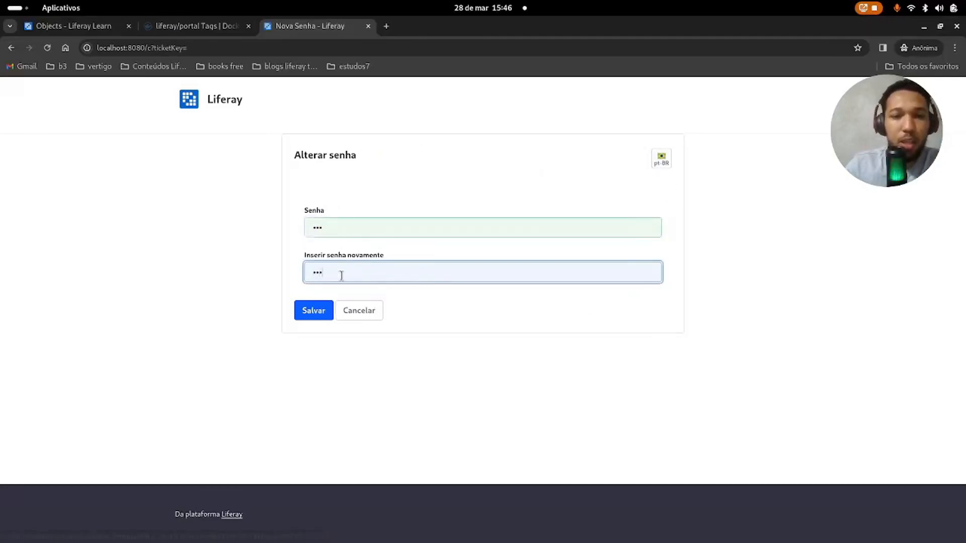
{"action": "left_click", "coordinate": [326, 309]}
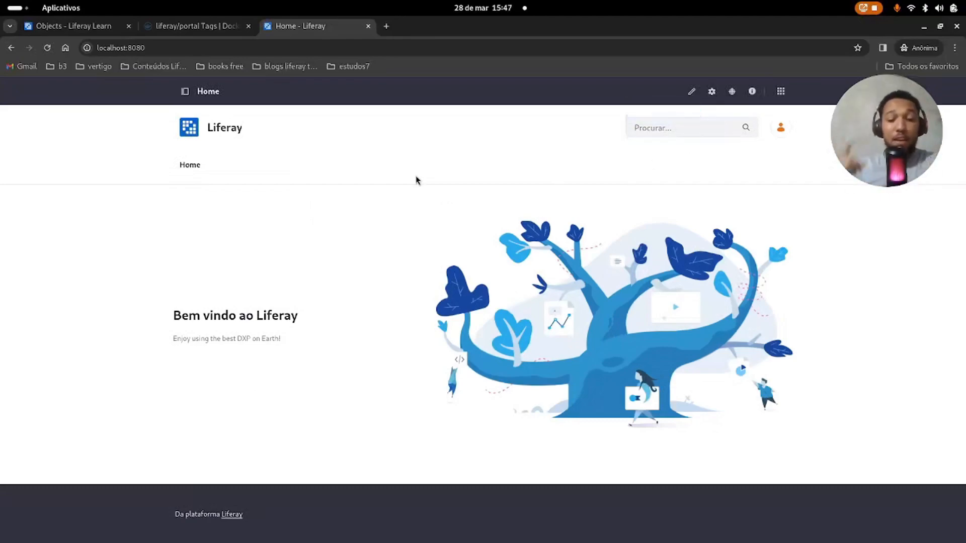
Bring up the Writer notes on 'Nosso Objetivo' goals and 'Legado' Liferay options.
{"action": "key", "text": "alt+Tab"}
{"action": "key", "text": "alt+Tab"}
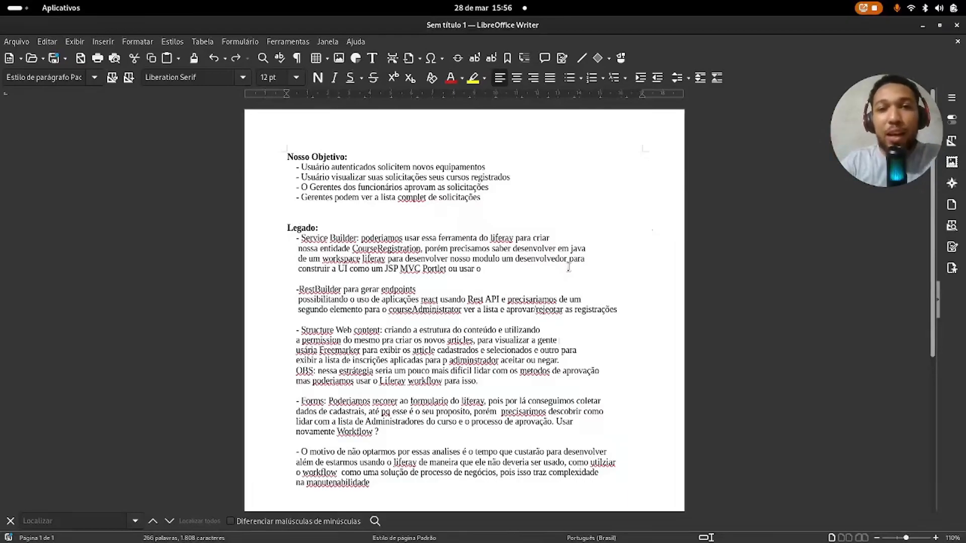
Return to the browser showing the signed-in 'Bem vindo ao Liferay' home page.
{"action": "key", "text": "alt+Tab"}
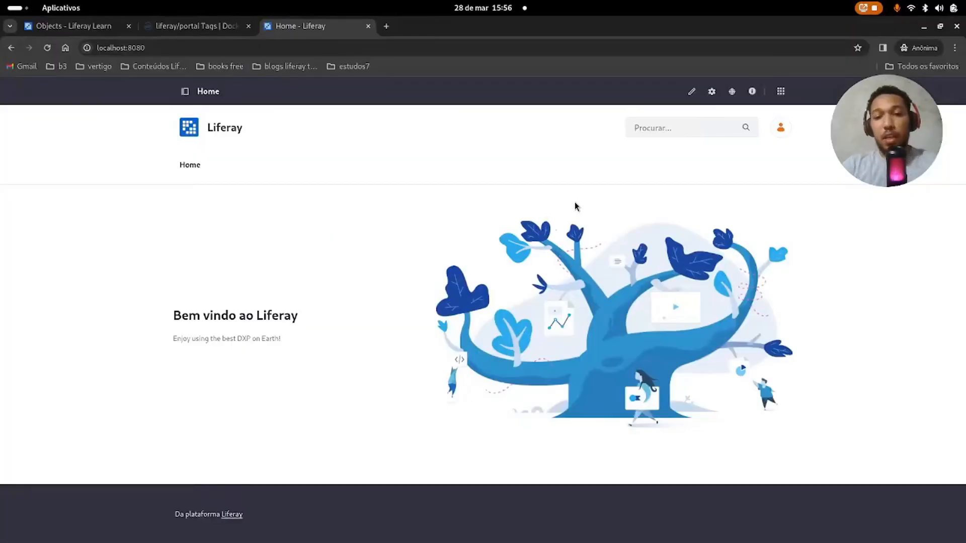
Go to Painel de Controle > Objeto > Listas de seleção through the Applications menu.
{"action": "left_click", "coordinate": [781, 92]}
{"action": "left_click", "coordinate": [309, 95]}
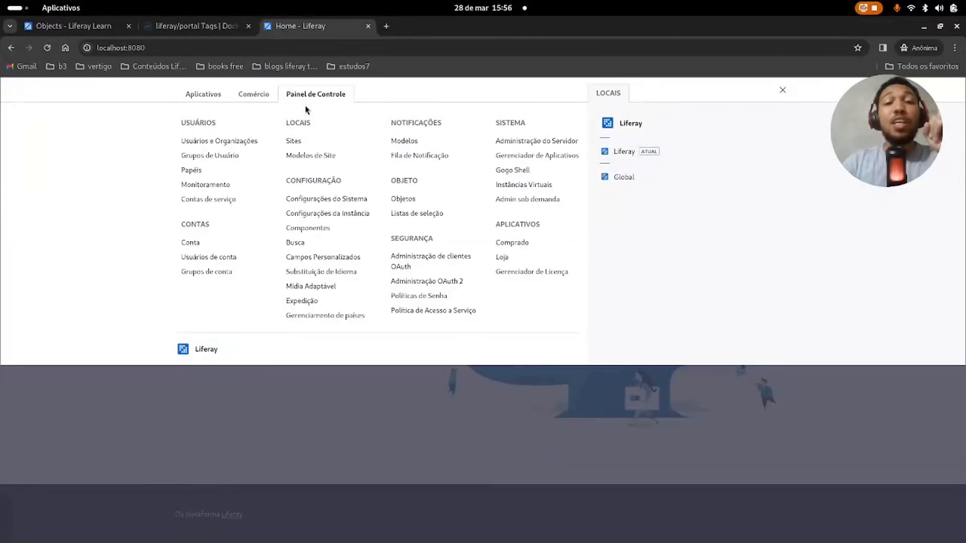
{"action": "left_click", "coordinate": [419, 213]}
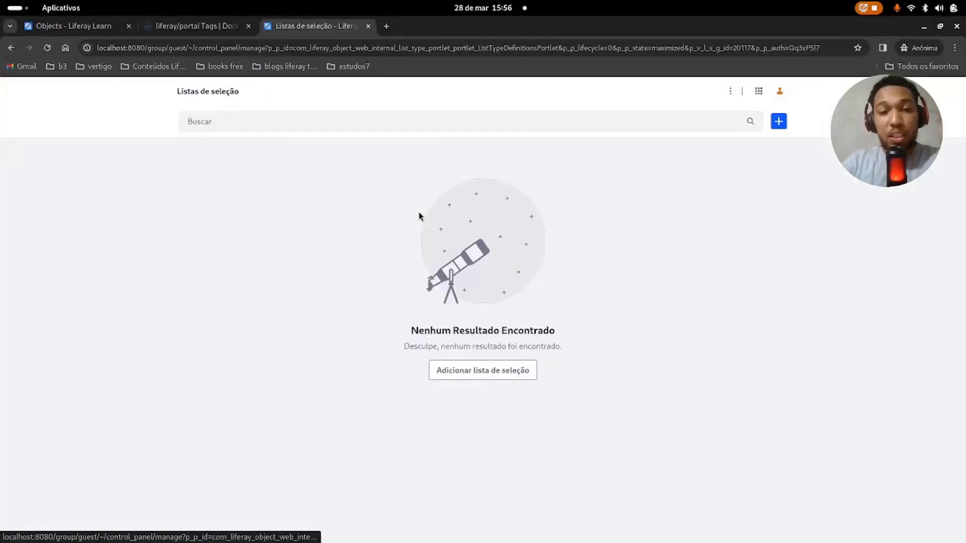
Create a picklist named 'Request Status', replacing the typed 'Status da solicitação', and open its details.
{"action": "left_click", "coordinate": [489, 378]}
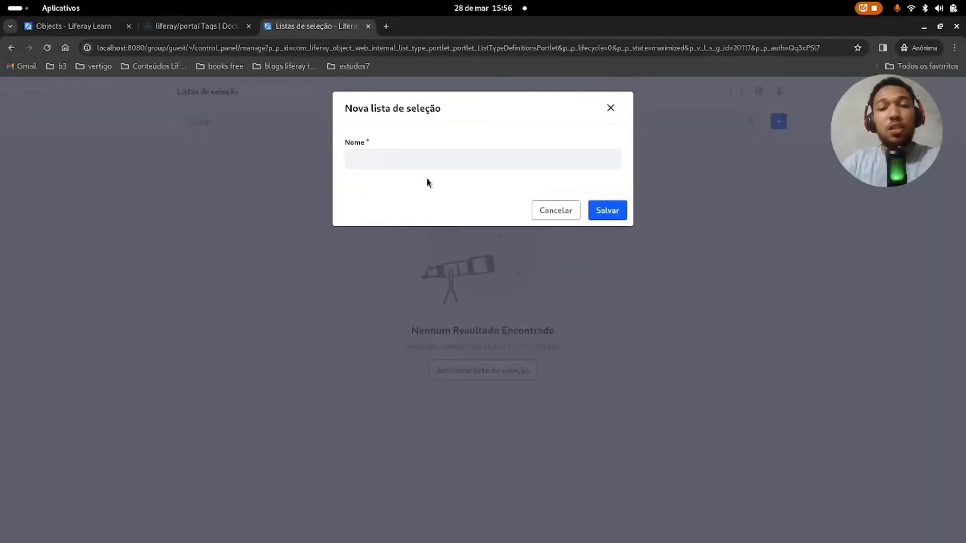
{"action": "left_click", "coordinate": [428, 168]}
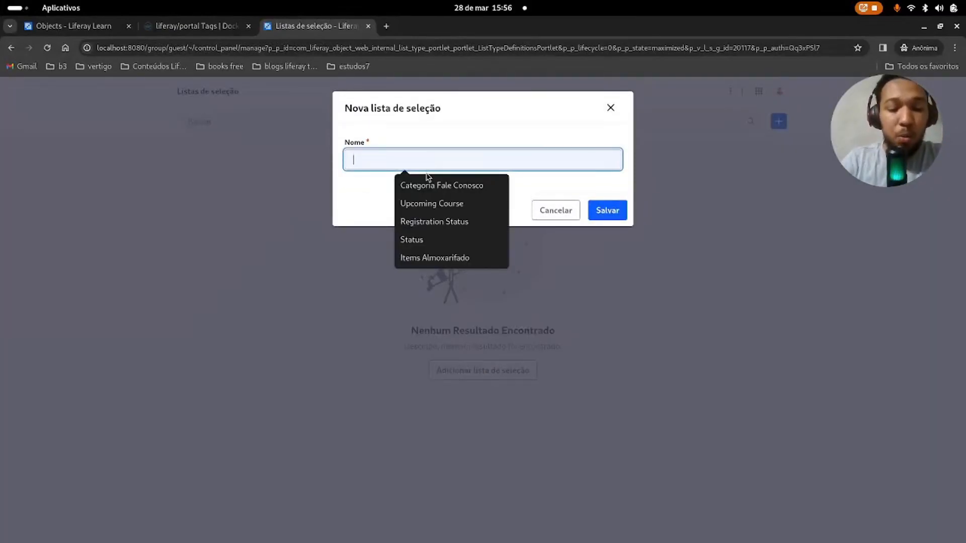
{"action": "type", "text": "Status da sol"}
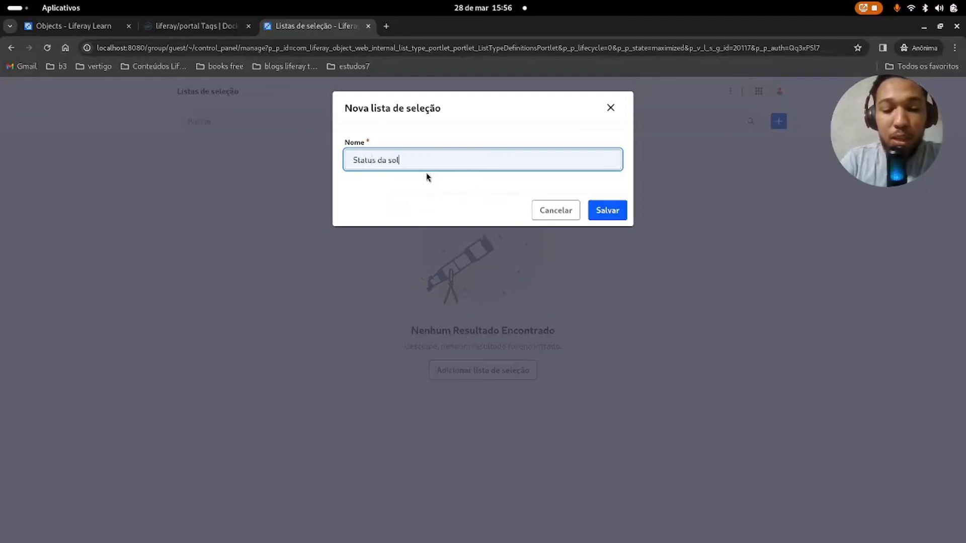
{"action": "type", "text": "icitaç"}
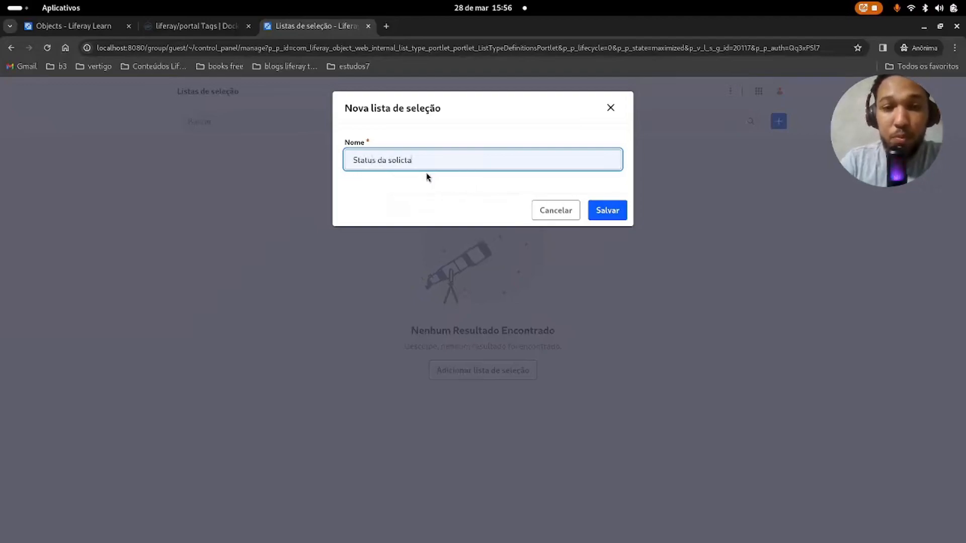
{"action": "type", "text": "ão"}
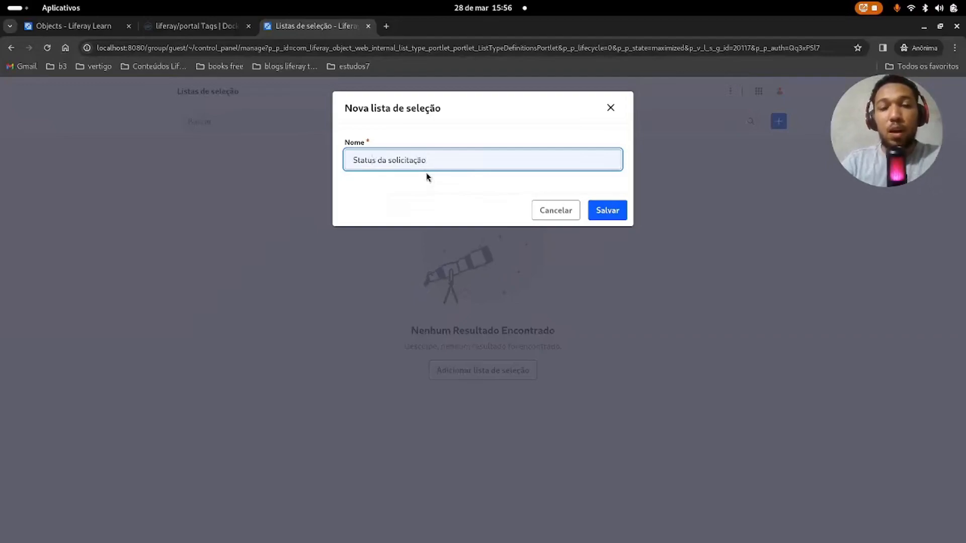
{"action": "key", "text": "ctrl+shift+Left"}
{"action": "key", "text": "ctrl+shift+Left"}
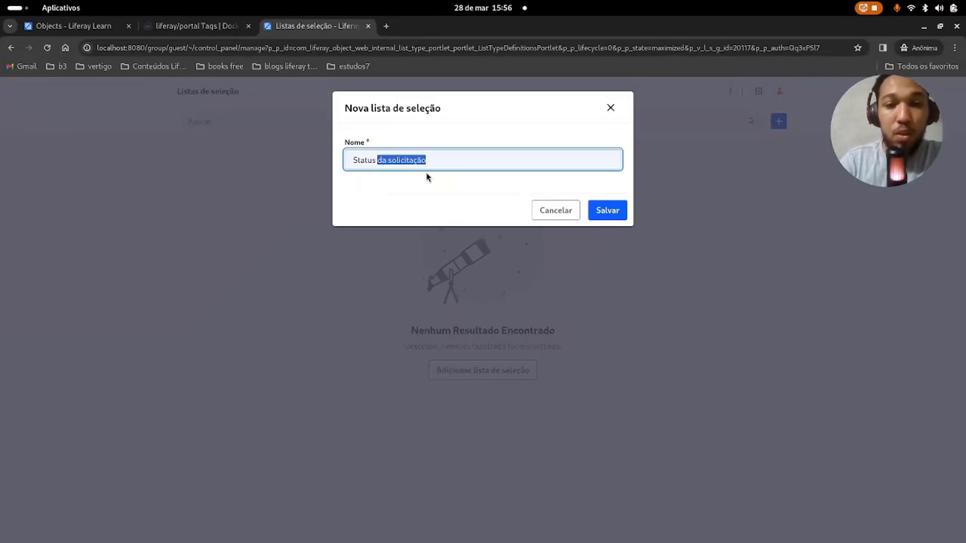
{"action": "key", "text": "BackSpace"}
{"action": "key", "text": "BackSpace"}
{"action": "key", "text": "BackSpace"}
{"action": "key", "text": "BackSpace"}
{"action": "key", "text": "BackSpace"}
{"action": "key", "text": "BackSpace"}
{"action": "key", "text": "BackSpace"}
{"action": "key", "text": "BackSpace"}
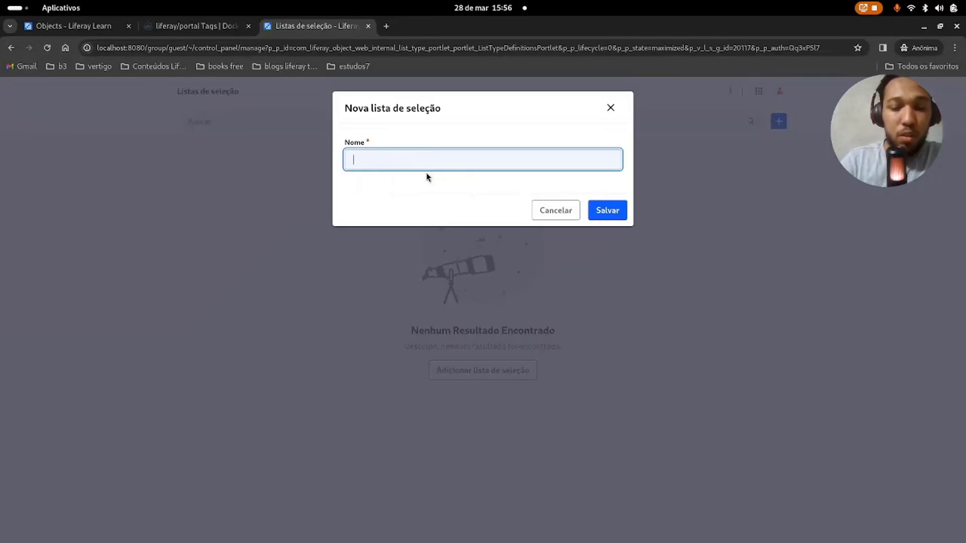
{"action": "type", "text": "Request"}
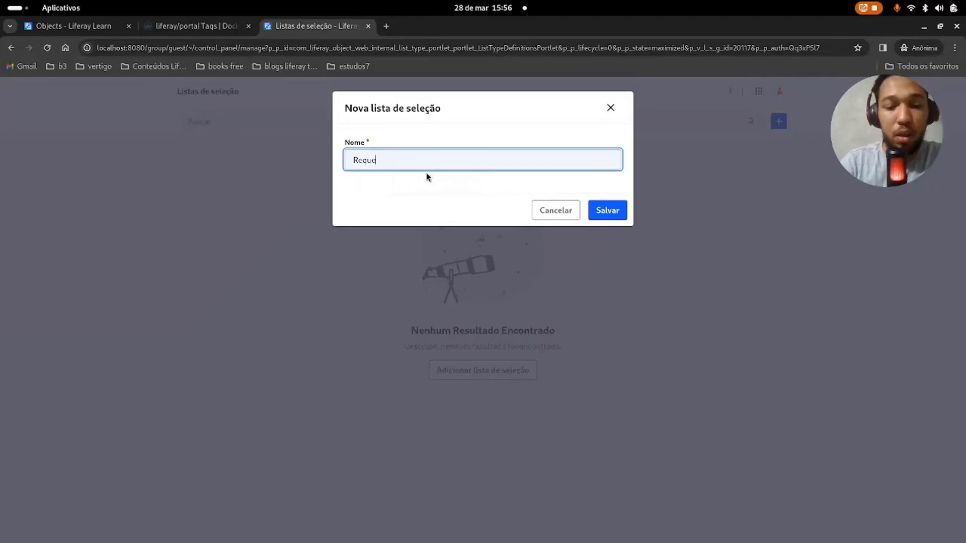
{"action": "type", "text": " Status"}
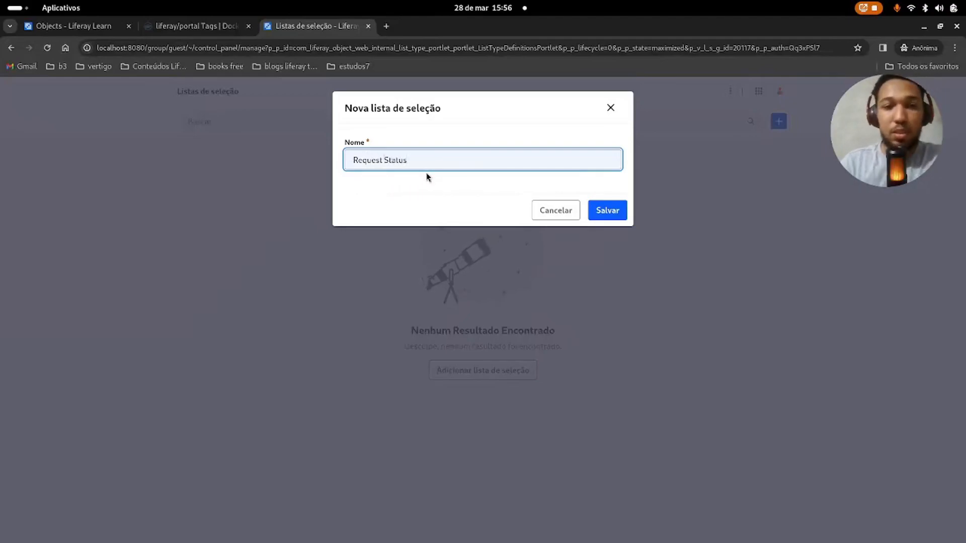
{"action": "key", "text": "Return"}
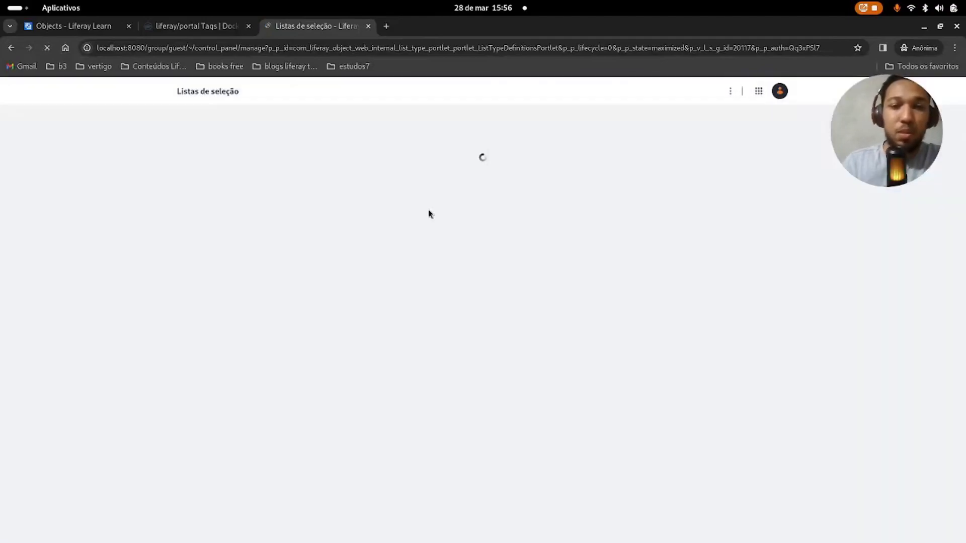
{"action": "left_click", "coordinate": [215, 189]}
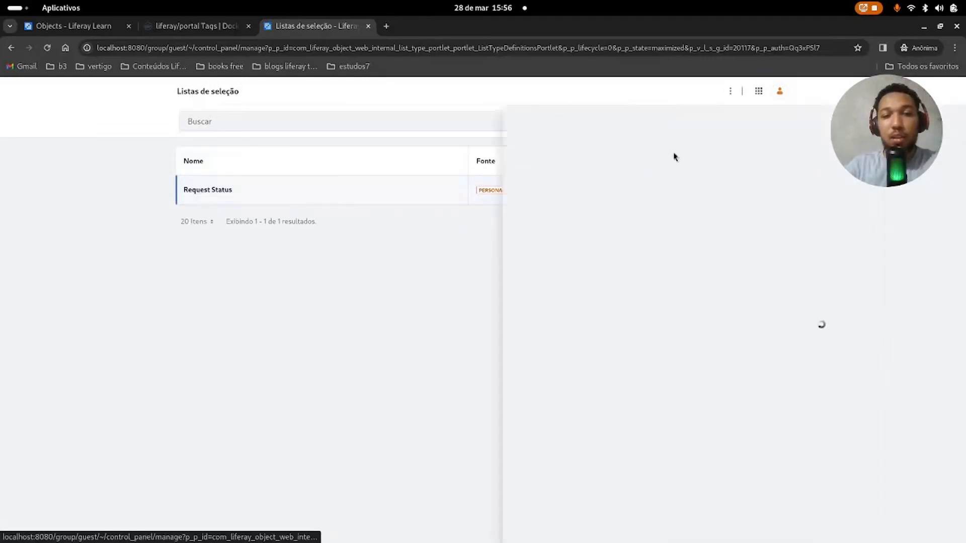
{"action": "scroll", "coordinate": [574, 366], "scroll_direction": "down", "scroll_amount": 2}
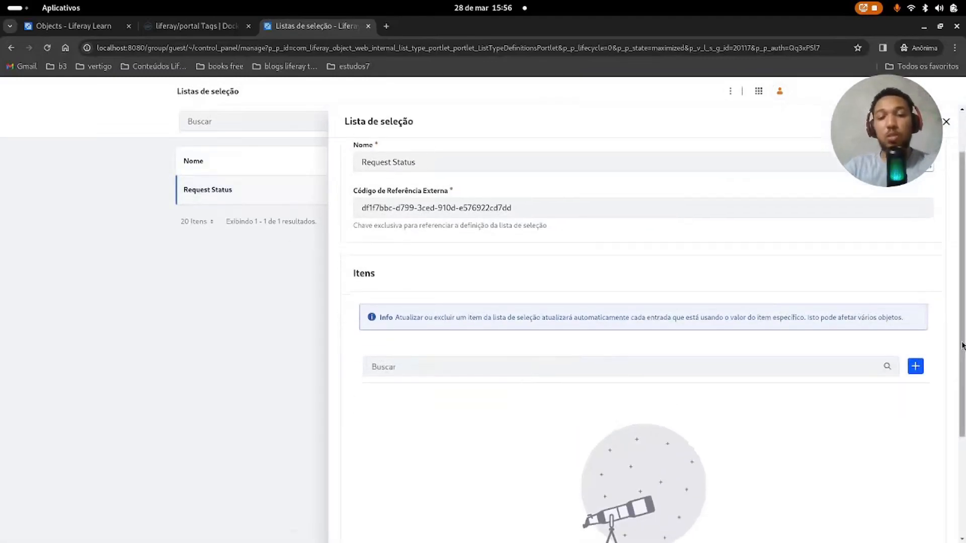
Add the items Appreved and Pending to the Request Status picklist.
{"action": "left_click", "coordinate": [915, 366]}
{"action": "left_click", "coordinate": [425, 159]}
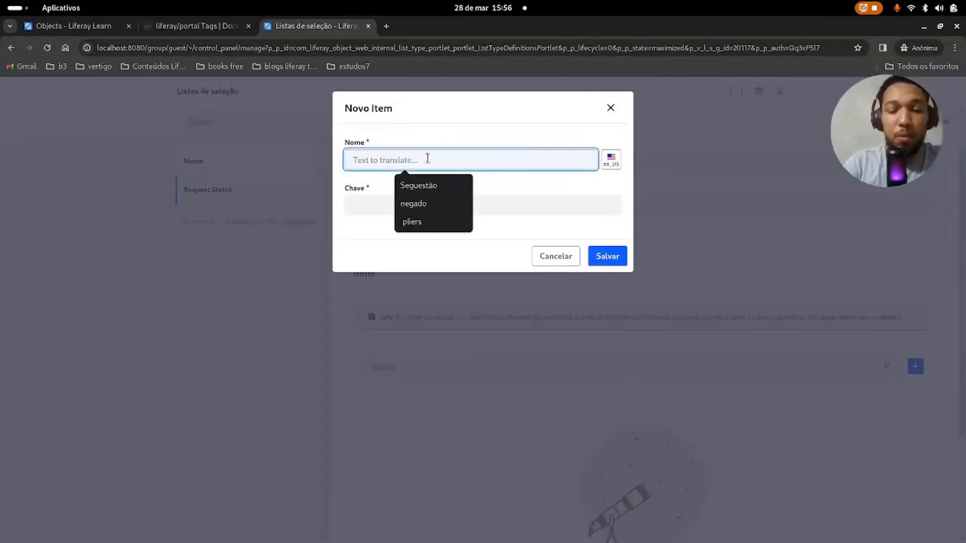
{"action": "type", "text": "Appreved"}
{"action": "key", "text": "Return"}
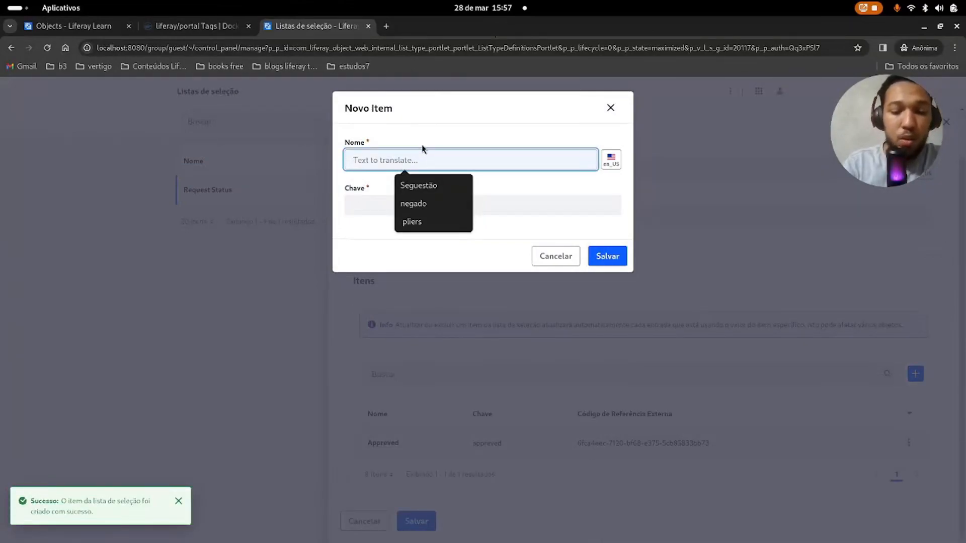
{"action": "type", "text": "Pending"}
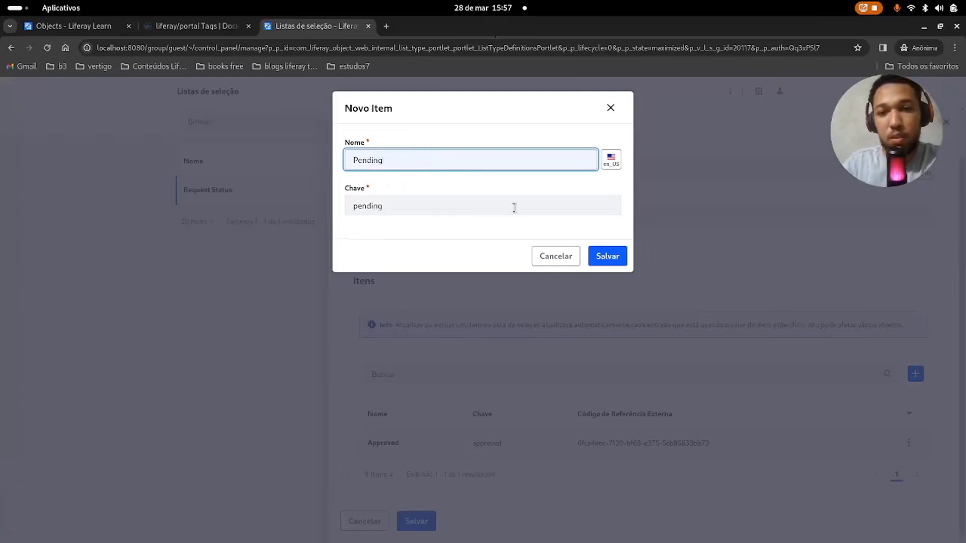
{"action": "double_click", "coordinate": [380, 161]}
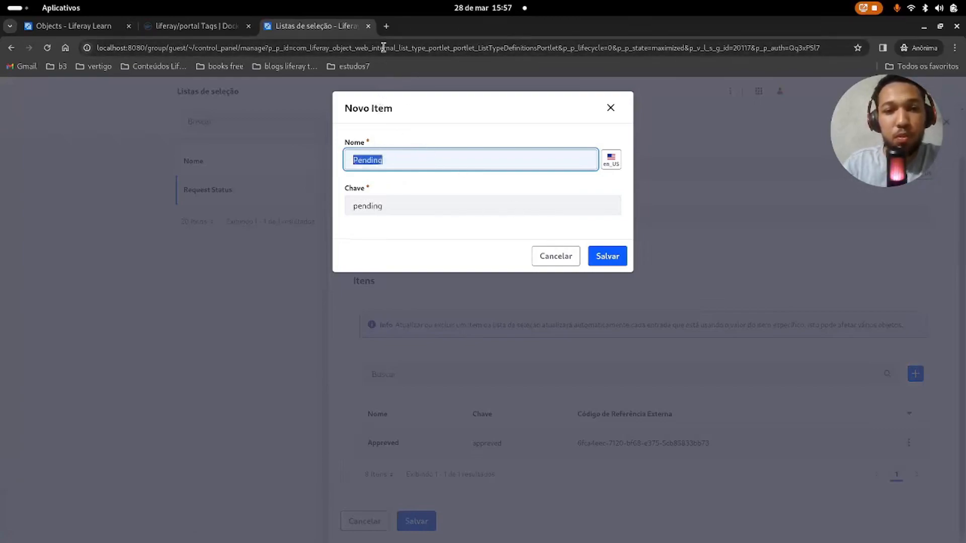
{"action": "key", "text": "Return"}
Add a Denied item and open its name translations to set the pt_BR value.
{"action": "type", "text": "d"}
{"action": "key", "text": "BackSpace"}
{"action": "type", "text": "Denied"}
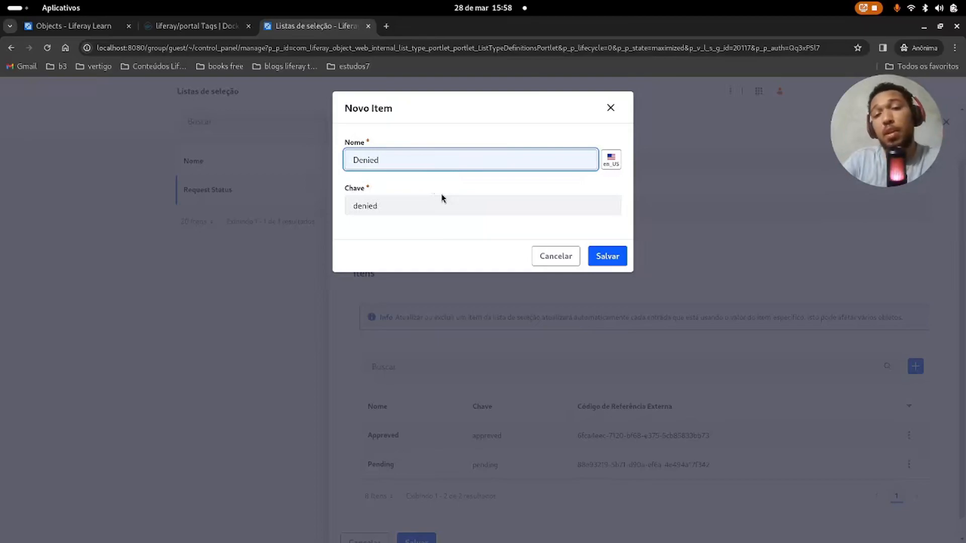
{"action": "left_click", "coordinate": [610, 159]}
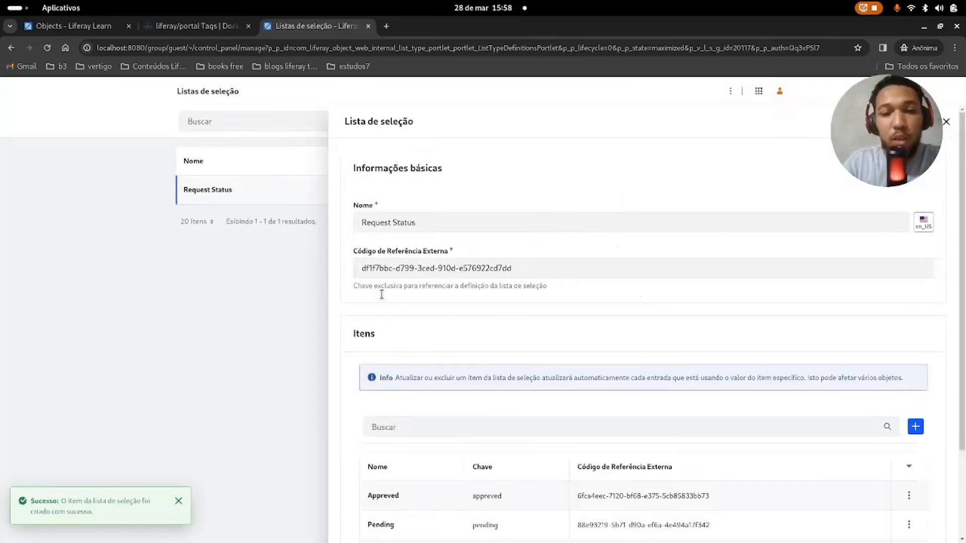
{"action": "scroll", "coordinate": [389, 392], "scroll_direction": "down", "scroll_amount": 3}
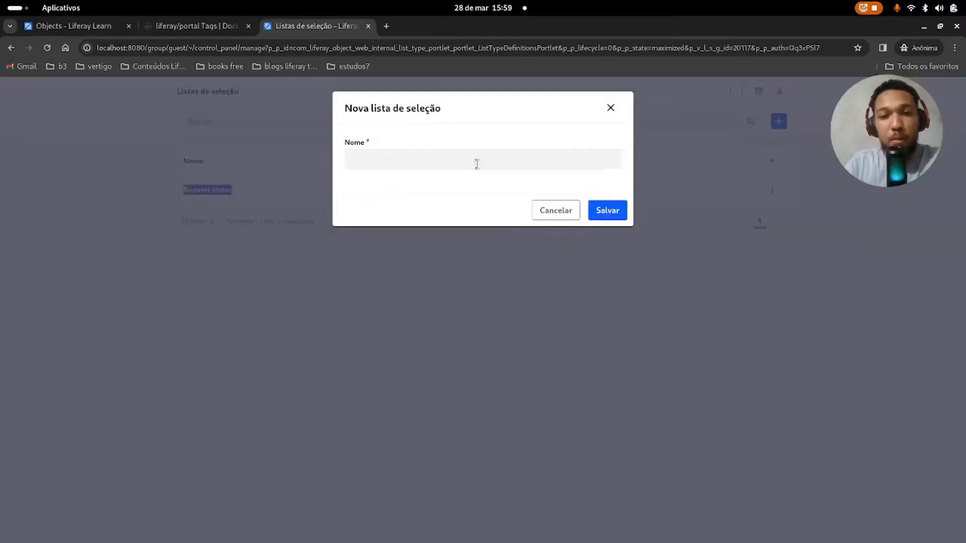
Create a picklist named 'Warehouse Items' with a capital W and open its details.
{"action": "left_click", "coordinate": [476, 161]}
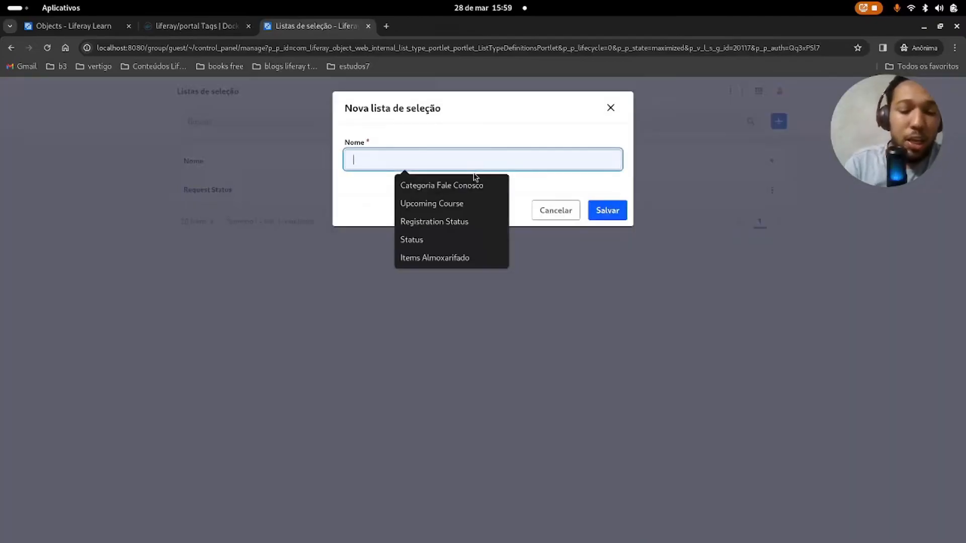
{"action": "type", "text": "warehouse"}
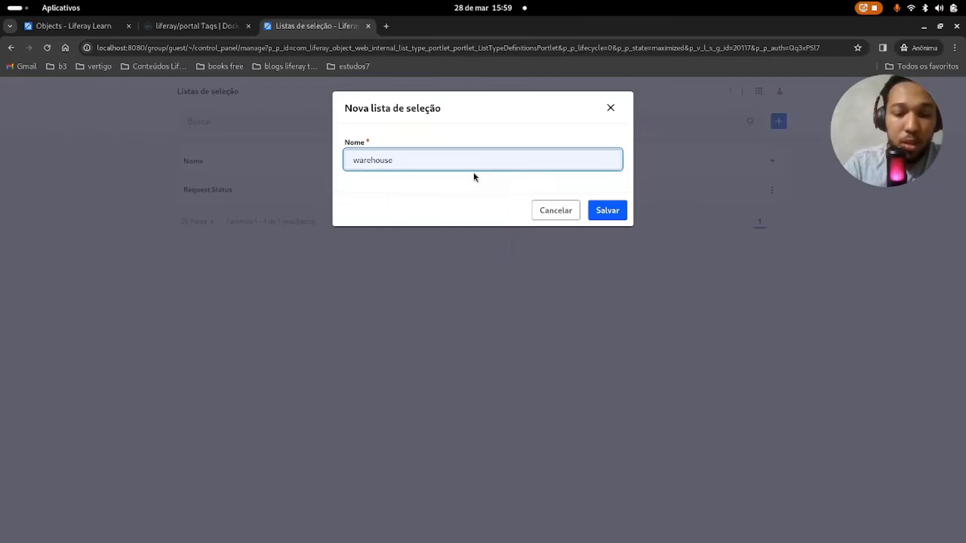
{"action": "type", "text": " Items"}
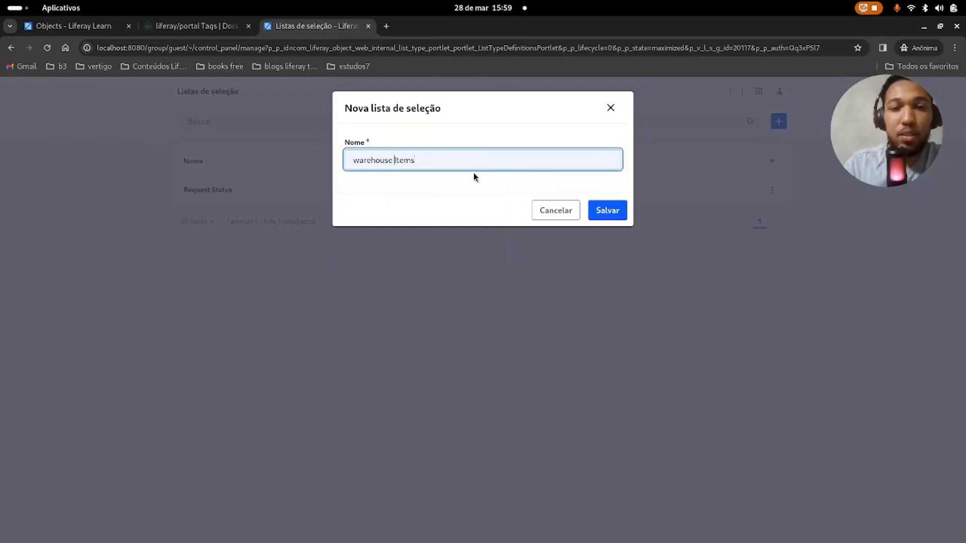
{"action": "key", "text": "Delete"}
{"action": "type", "text": "W"}
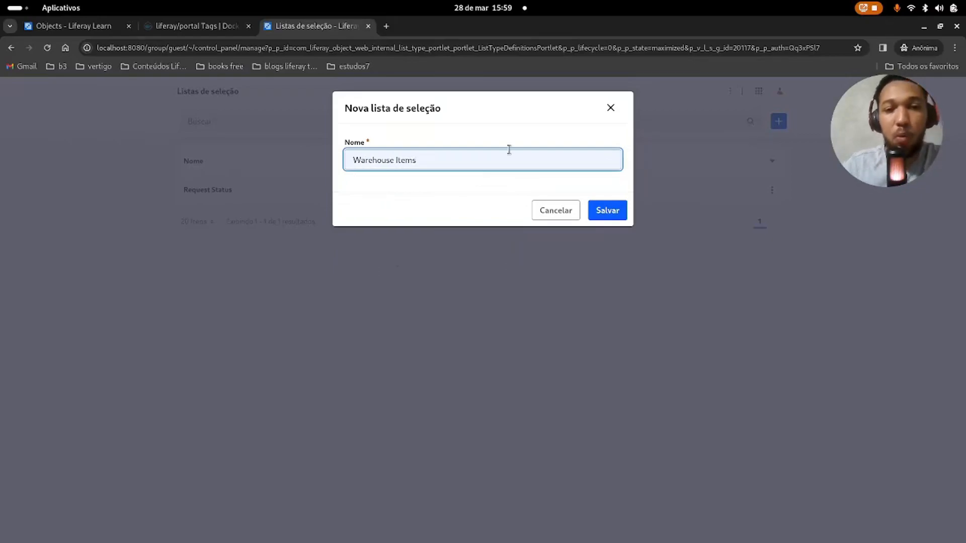
{"action": "left_click", "coordinate": [608, 211]}
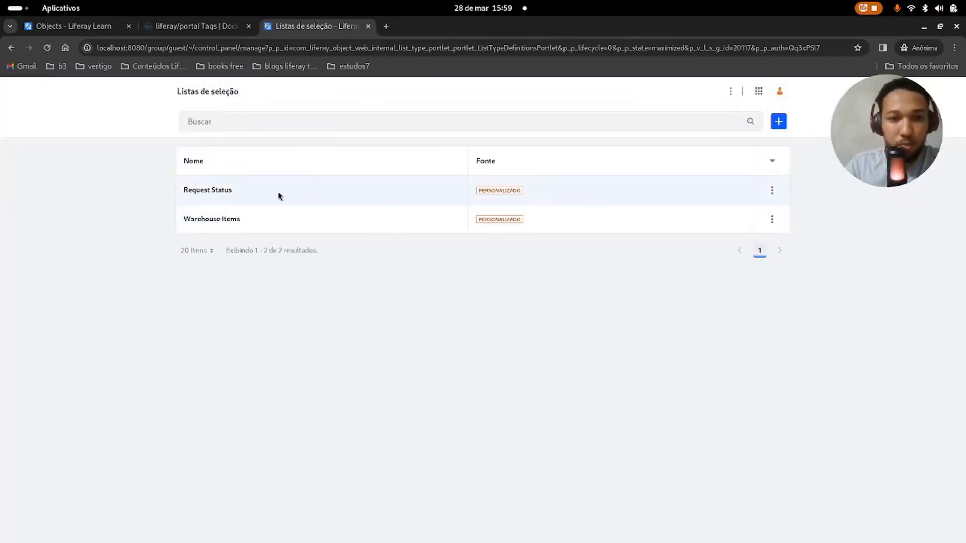
{"action": "left_click", "coordinate": [226, 218]}
{"action": "scroll", "coordinate": [418, 288], "scroll_direction": "down", "scroll_amount": 3}
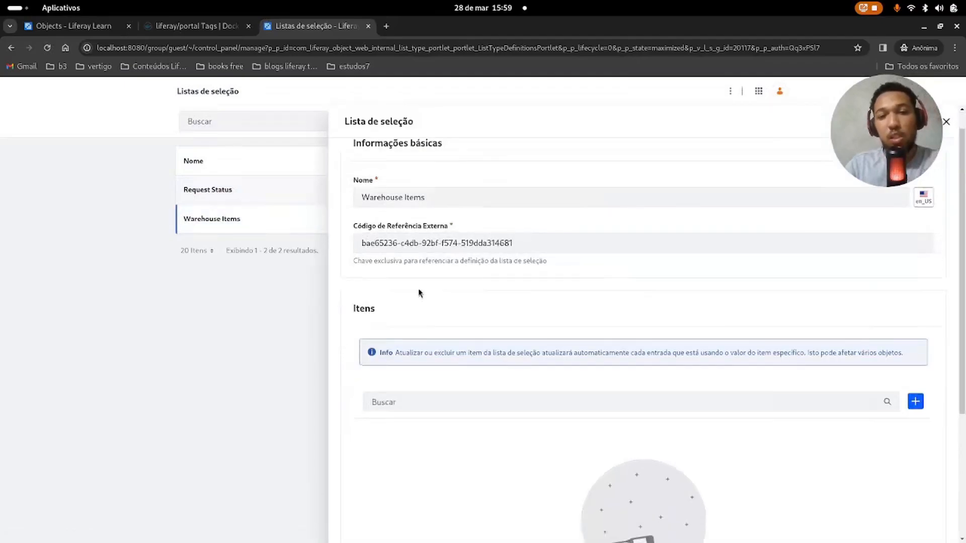
Add the items glasses and boot to the Warehouse Items picklist.
{"action": "left_click", "coordinate": [916, 306]}
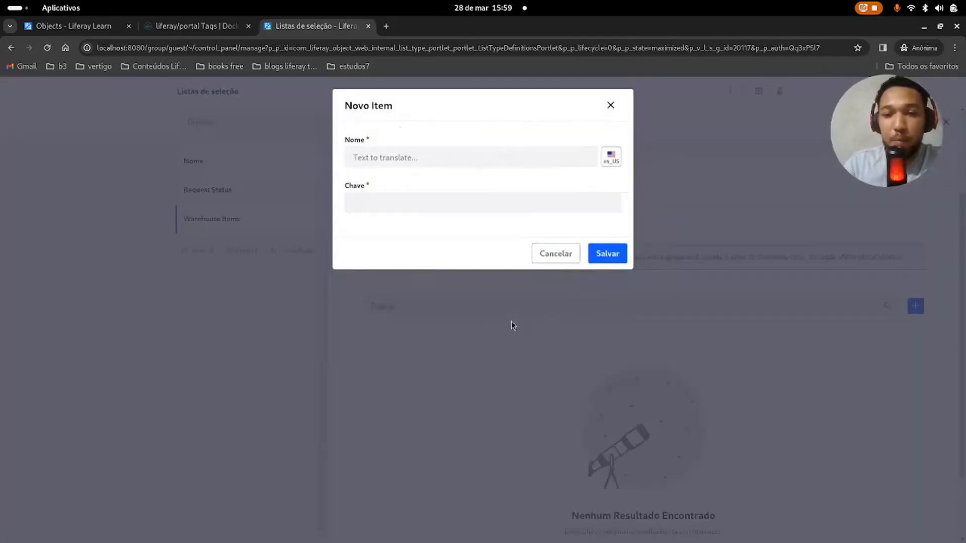
{"action": "left_click", "coordinate": [395, 167]}
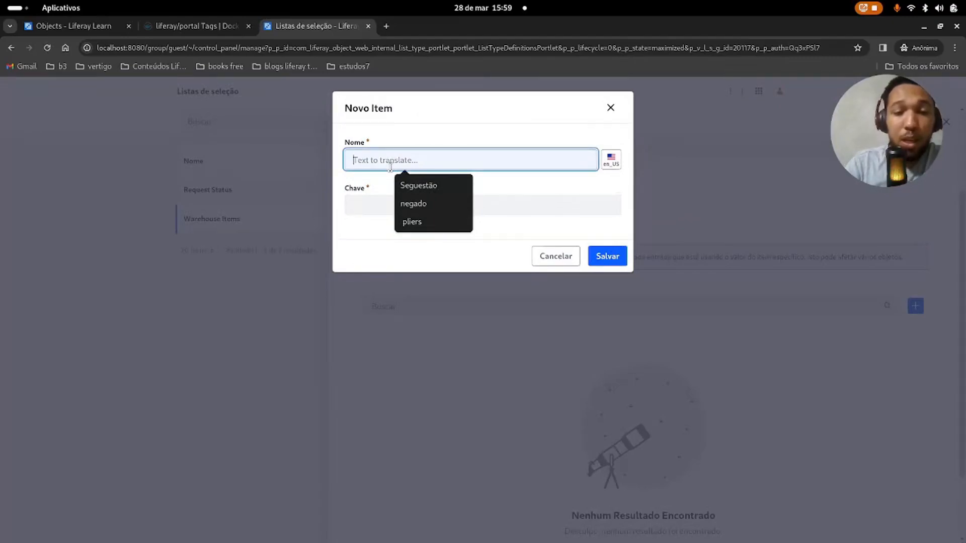
{"action": "type", "text": "qa"}
{"action": "key", "text": "BackSpace"}
{"action": "type", "text": "lass"}
{"action": "type", "text": "es"}
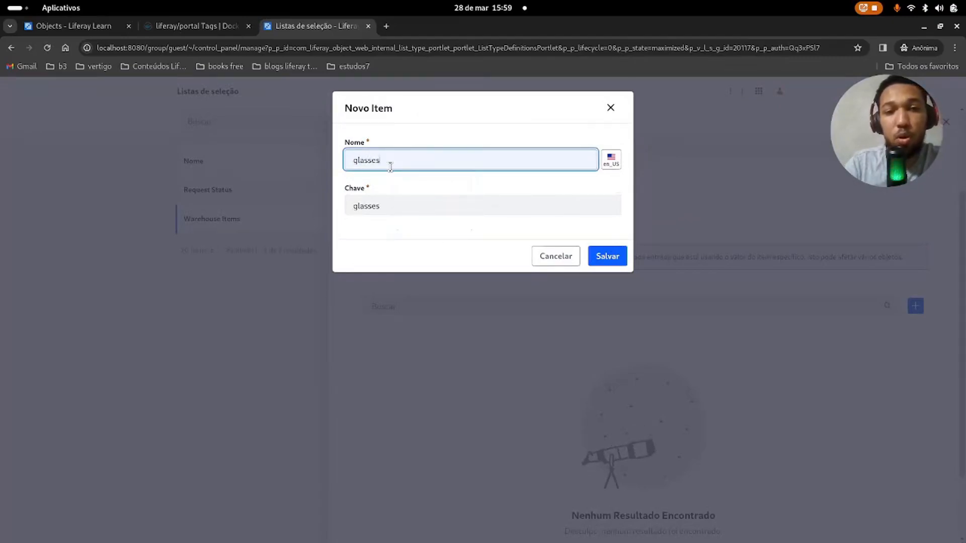
{"action": "left_click", "coordinate": [610, 255]}
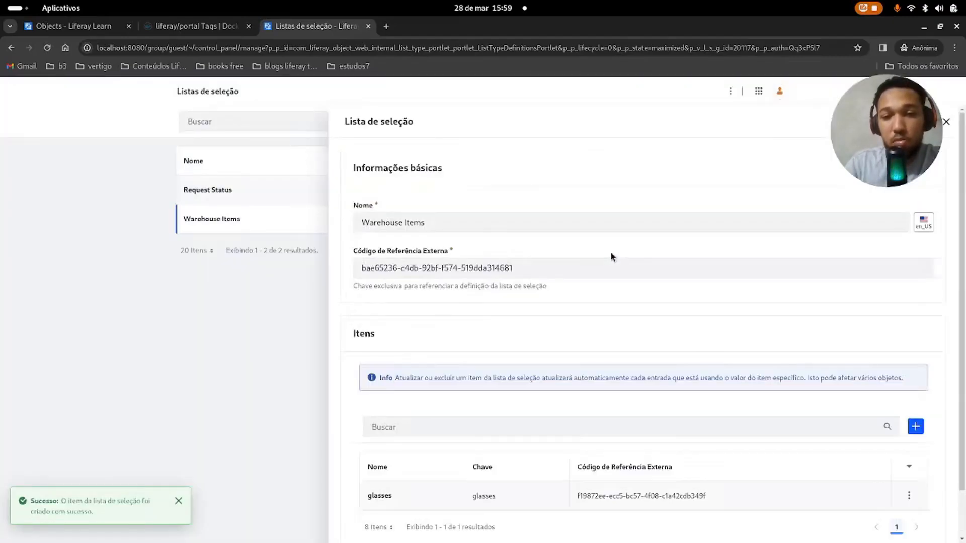
{"action": "scroll", "coordinate": [767, 348], "scroll_direction": "down", "scroll_amount": 1}
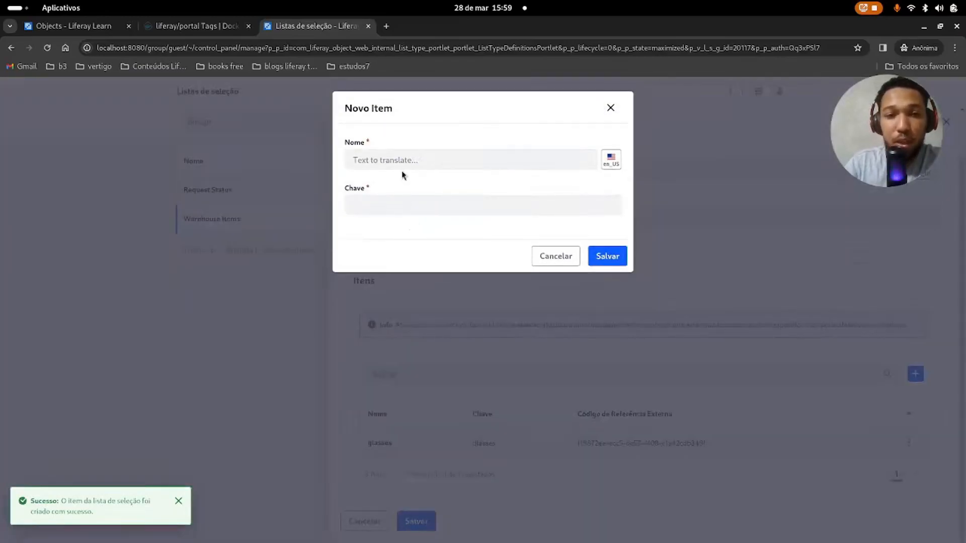
{"action": "left_click", "coordinate": [407, 158]}
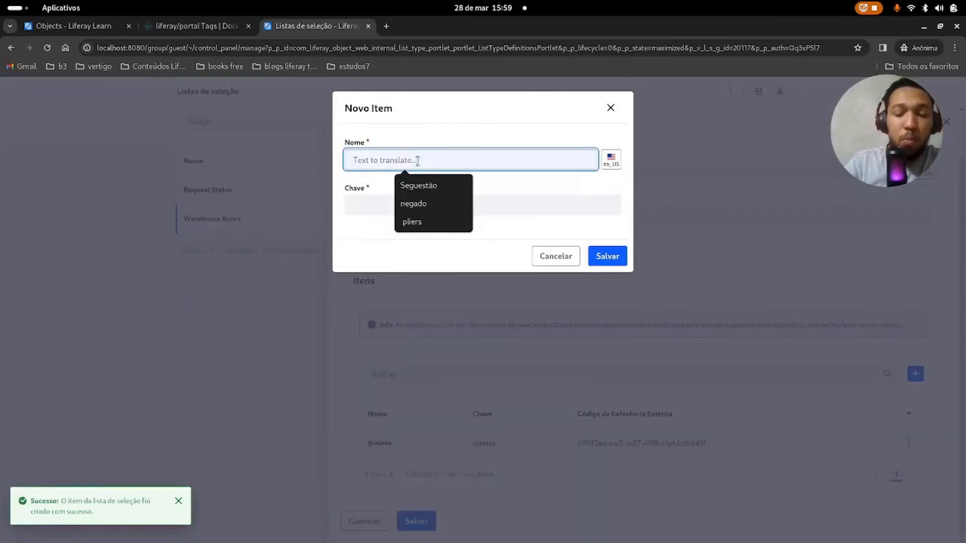
{"action": "type", "text": "boot"}
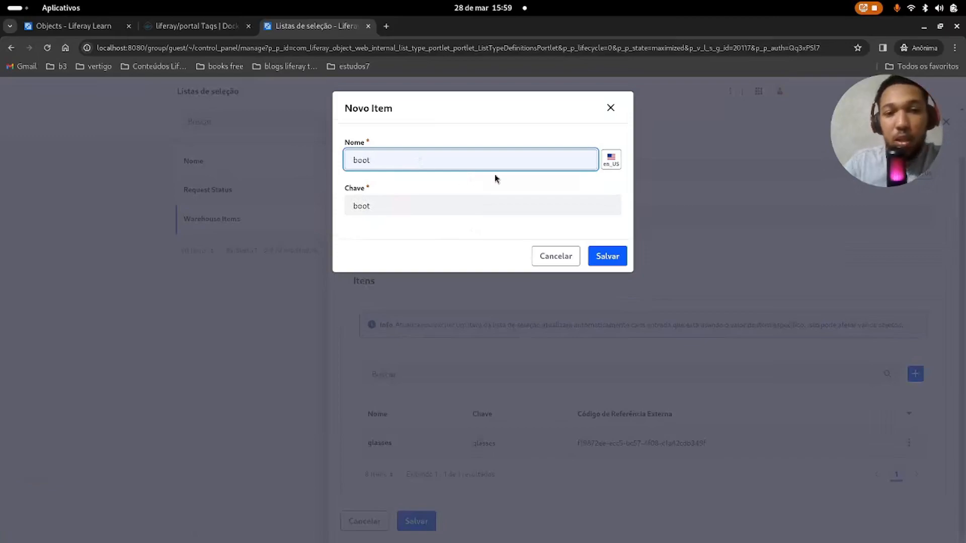
{"action": "left_click", "coordinate": [610, 257]}
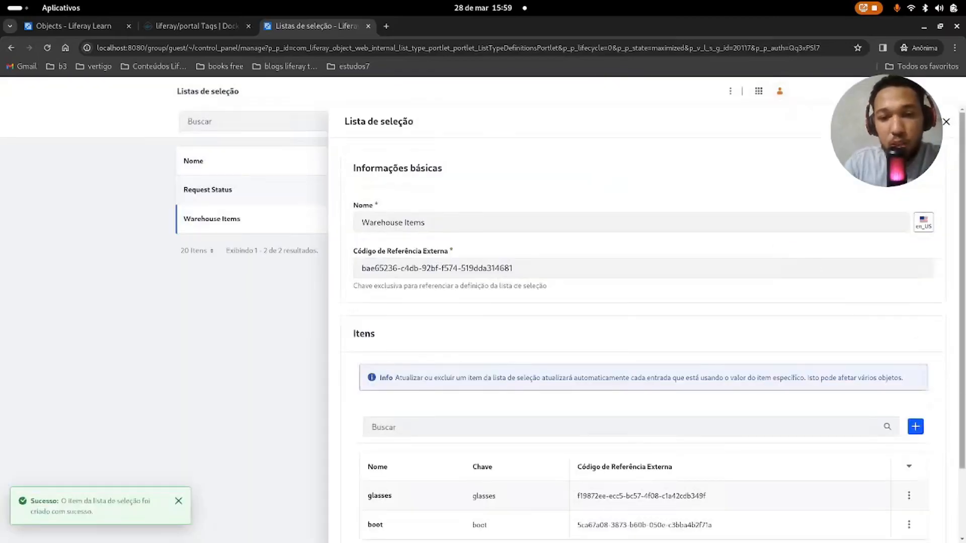
Add the items gloves and hammer, correcting the mistyped 'gammer'.
{"action": "left_click", "coordinate": [915, 427]}
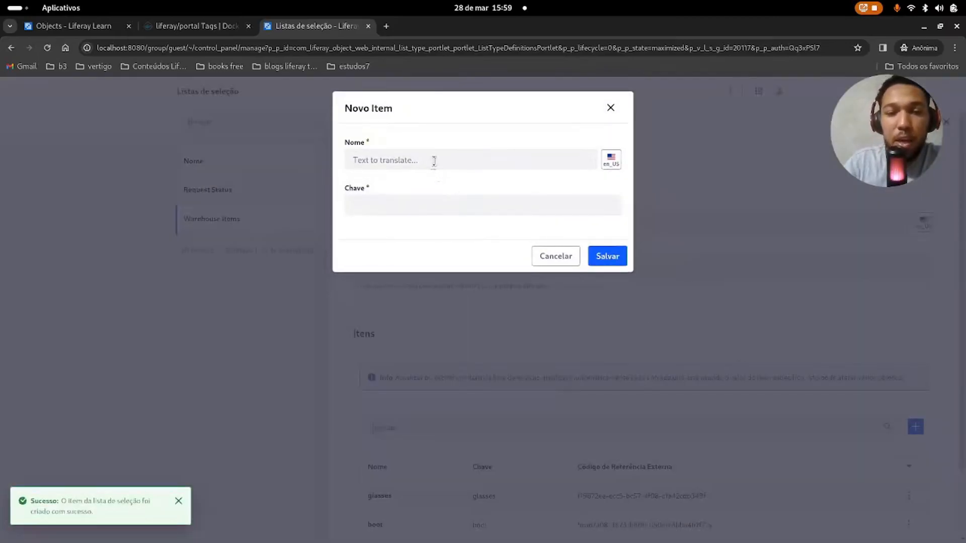
{"action": "left_click", "coordinate": [431, 160]}
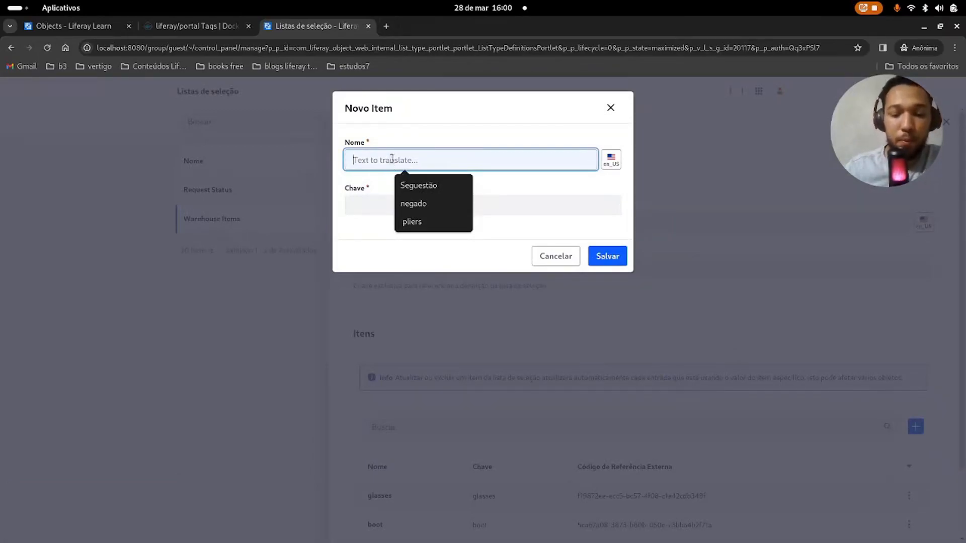
{"action": "type", "text": "glov"}
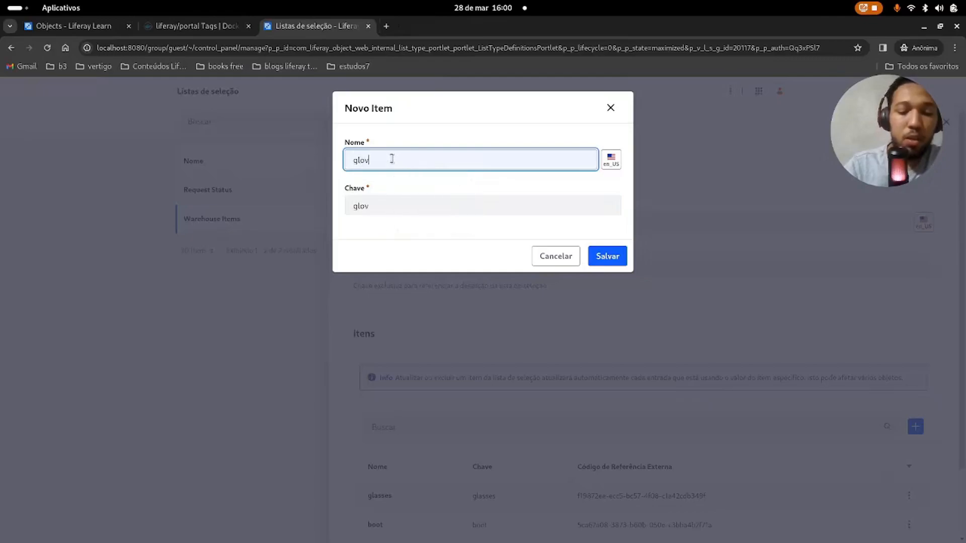
{"action": "type", "text": "es"}
{"action": "left_click", "coordinate": [608, 254]}
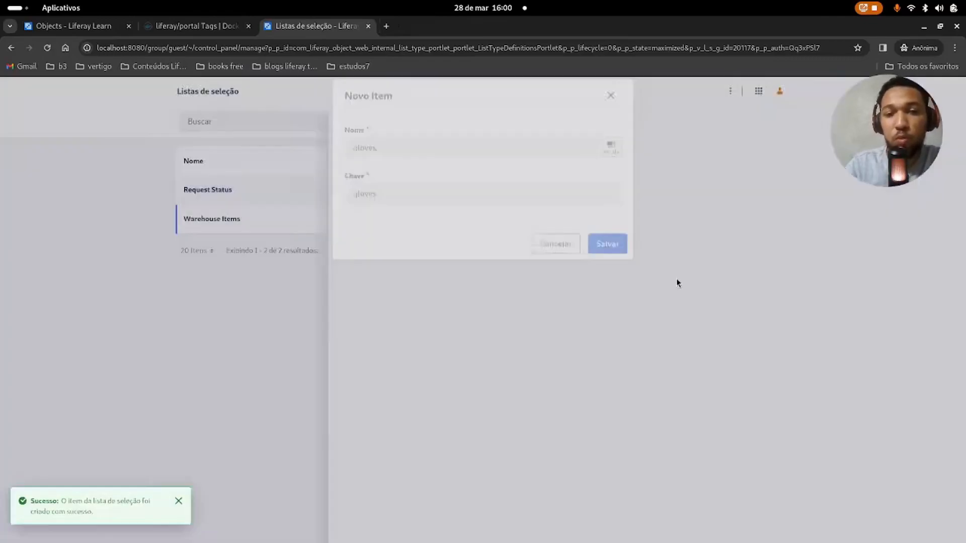
{"action": "scroll", "coordinate": [919, 416], "scroll_direction": "down", "scroll_amount": 2}
{"action": "left_click", "coordinate": [916, 315]}
{"action": "left_click", "coordinate": [440, 161]}
{"action": "type", "text": "gammer"}
{"action": "key", "text": "ctrl+a"}
{"action": "type", "text": "hammer"}
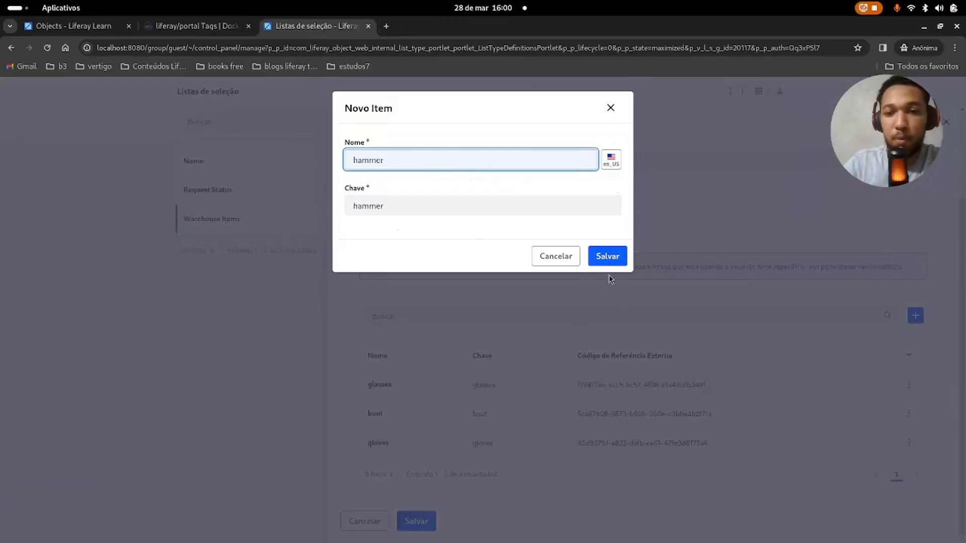
{"action": "left_click", "coordinate": [608, 258]}
{"action": "scroll", "coordinate": [443, 403], "scroll_direction": "down", "scroll_amount": 3}
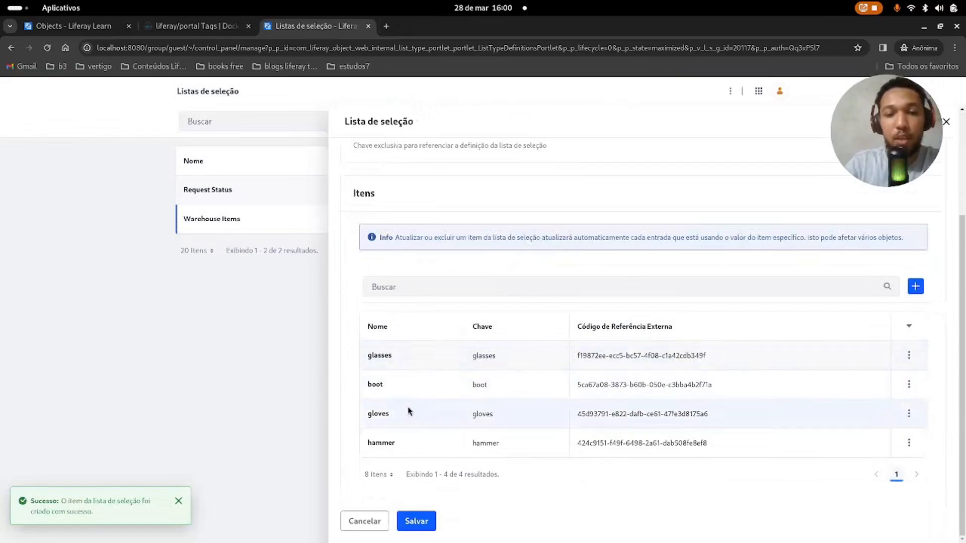
Save the Warehouse Items picklist and create the WarehouseRequest object folder.
{"action": "left_click", "coordinate": [426, 522]}
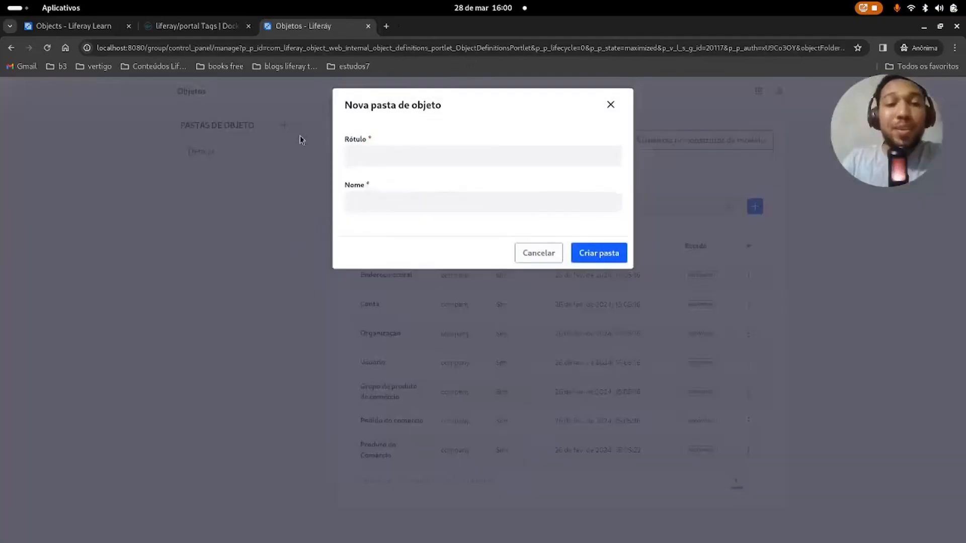
{"action": "left_click", "coordinate": [353, 158]}
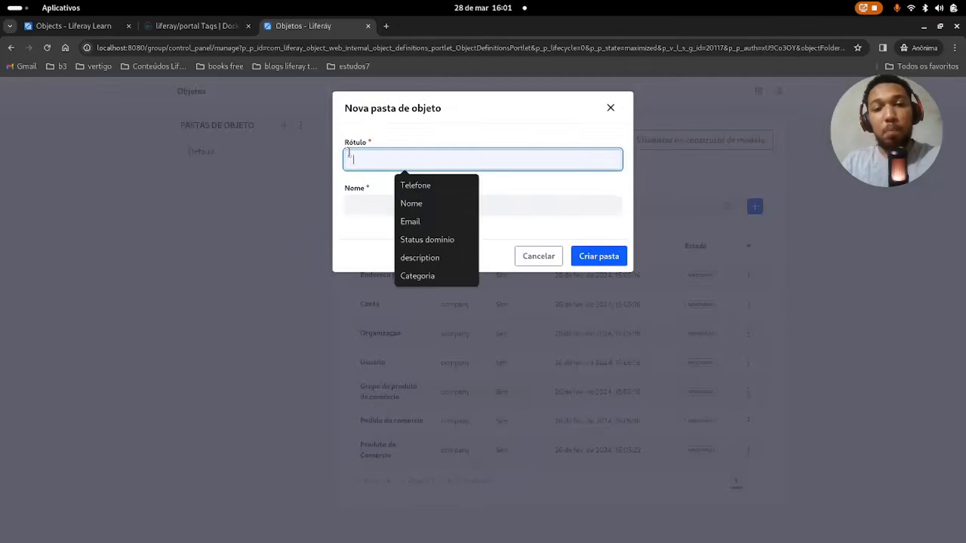
{"action": "type", "text": "Ware"}
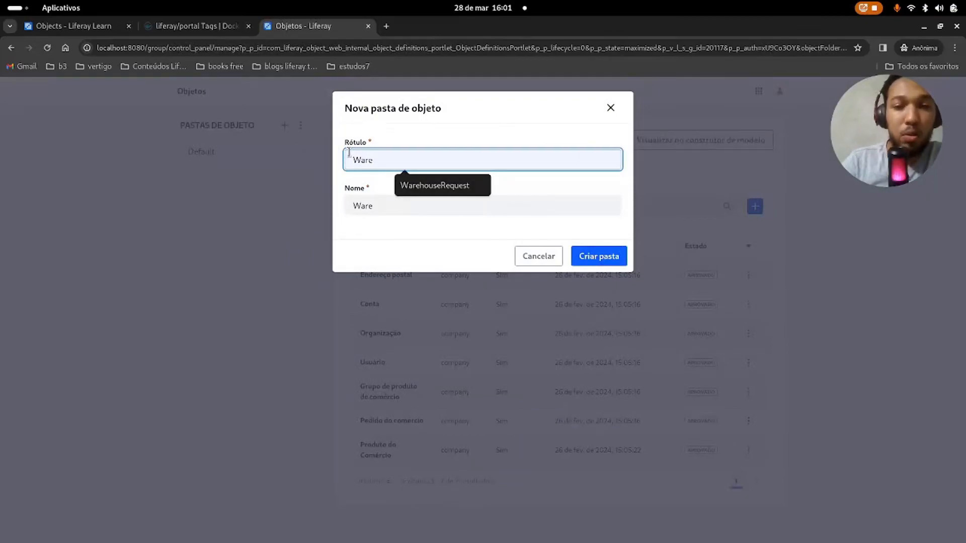
{"action": "type", "text": "houseRequests"}
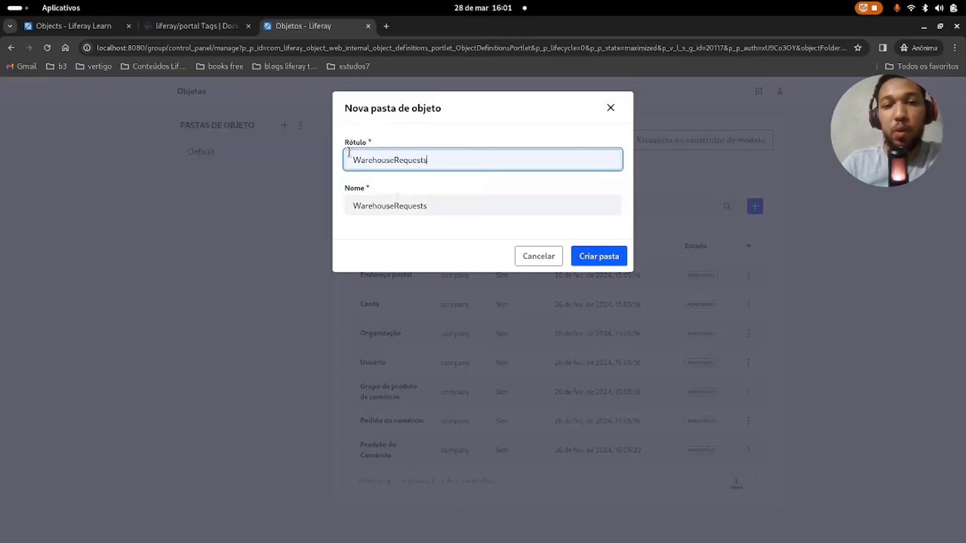
{"action": "left_click", "coordinate": [596, 261]}
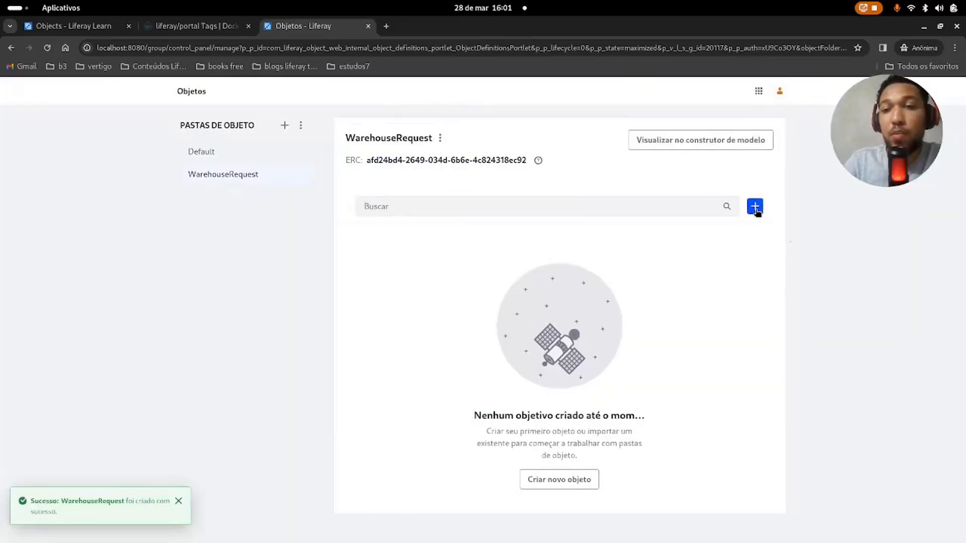
Start a new object in the folder labelled WarehouseRequest, correcting the capital W.
{"action": "left_click", "coordinate": [755, 207]}
{"action": "left_click", "coordinate": [462, 272]}
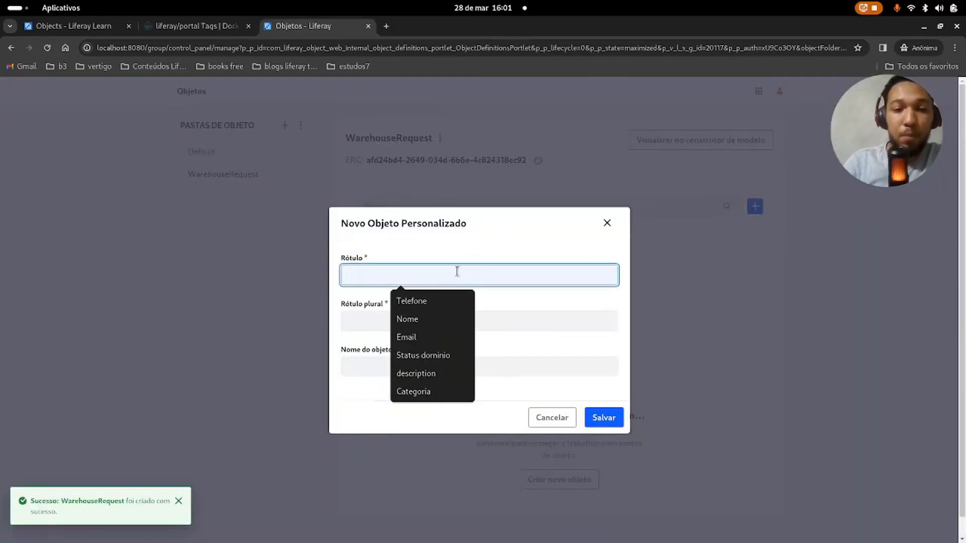
{"action": "type", "text": "whar"}
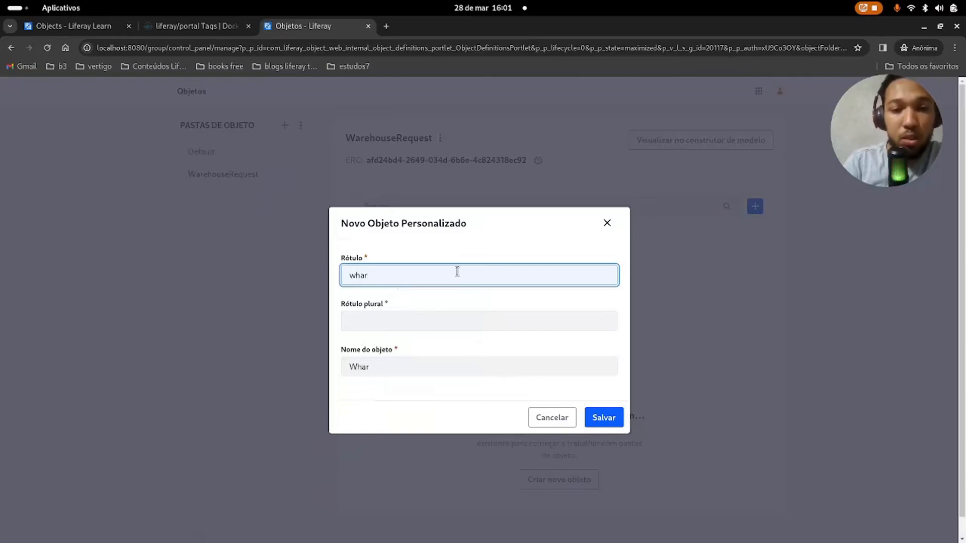
{"action": "type", "text": "arehou"}
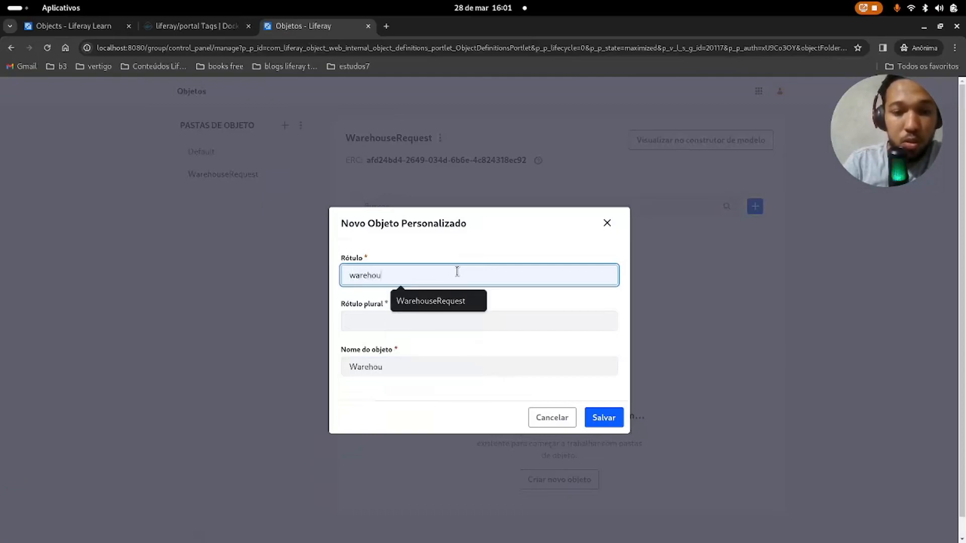
{"action": "type", "text": "seRequest"}
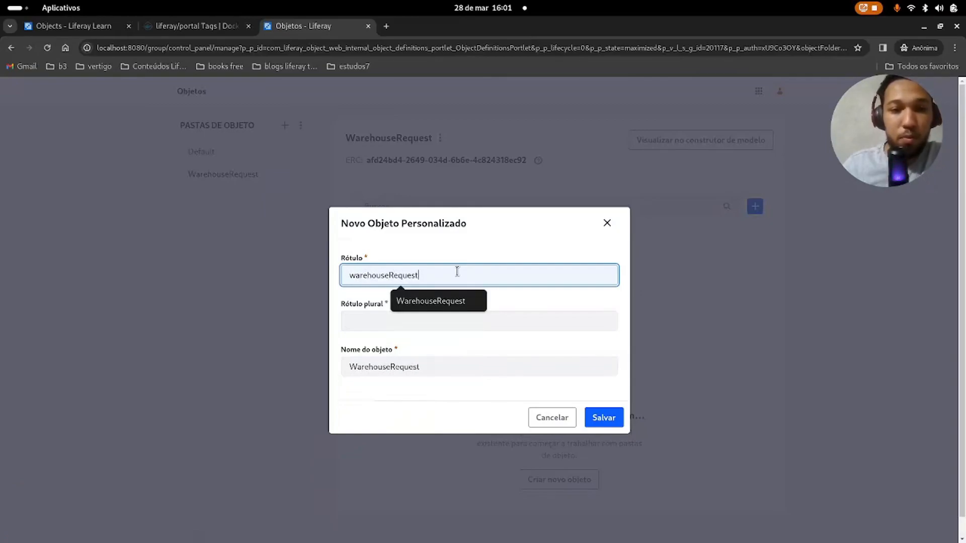
{"action": "left_click", "coordinate": [415, 370]}
{"action": "left_click", "coordinate": [356, 277]}
{"action": "key", "text": "BackSpace"}
{"action": "type", "text": "W"}
{"action": "left_click", "coordinate": [426, 293]}
Set the plural label to WarehouseRequests and save the new object.
{"action": "double_click", "coordinate": [423, 275]}
{"action": "key", "text": "ctrl+c"}
{"action": "left_click", "coordinate": [350, 318]}
{"action": "key", "text": "ctrl+v"}
{"action": "type", "text": "s"}
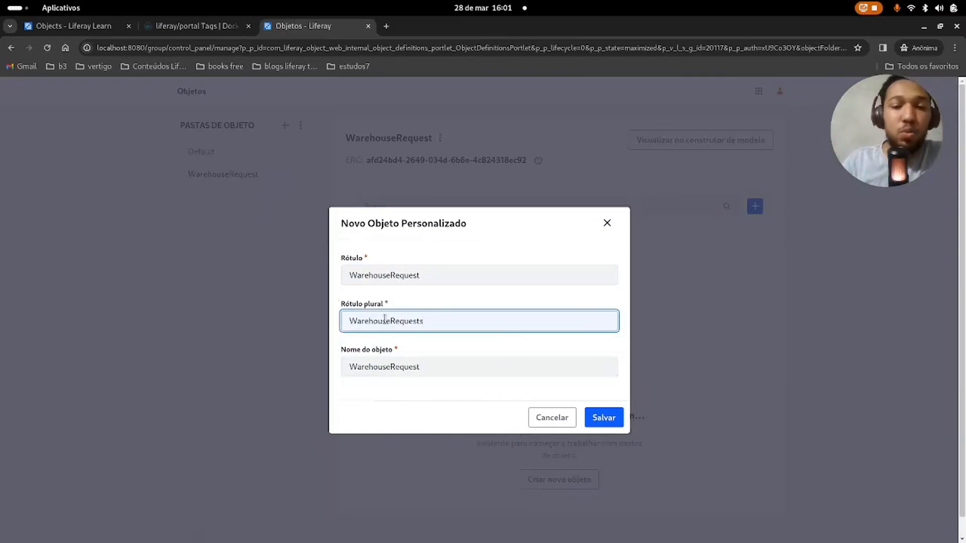
{"action": "left_click", "coordinate": [601, 422]}
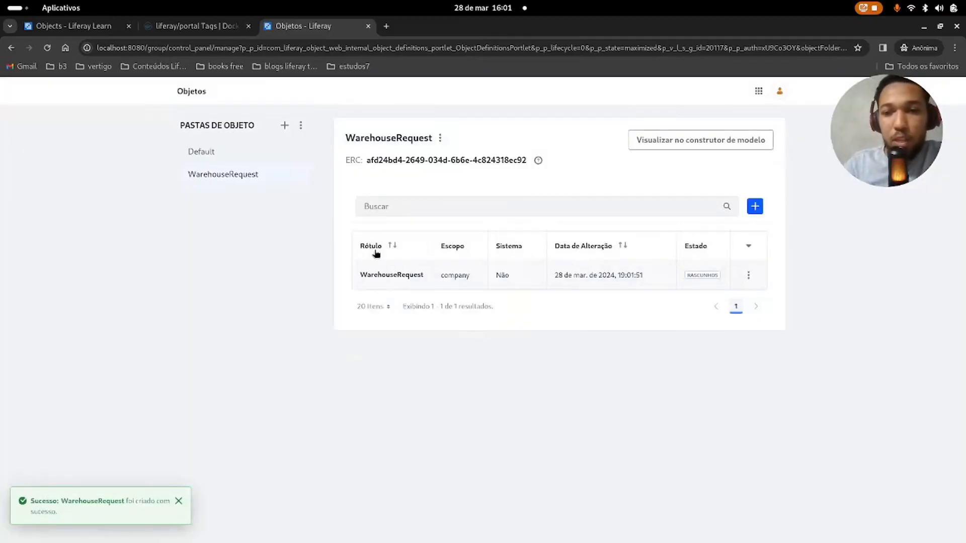
Open the WarehouseRequest object and set its scope to Site.
{"action": "left_click", "coordinate": [391, 274]}
{"action": "scroll", "coordinate": [383, 241], "scroll_direction": "down", "scroll_amount": 3}
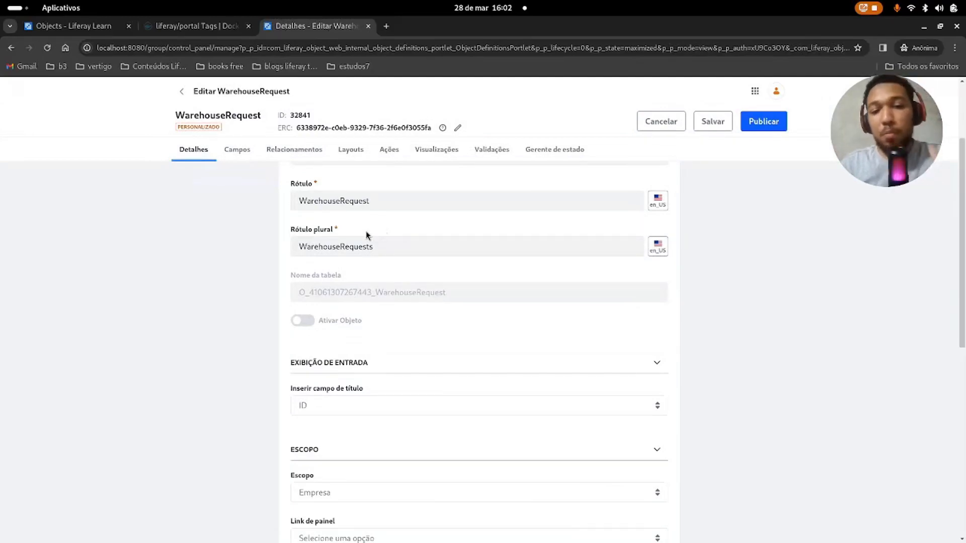
{"action": "scroll", "coordinate": [379, 246], "scroll_direction": "down", "scroll_amount": 5}
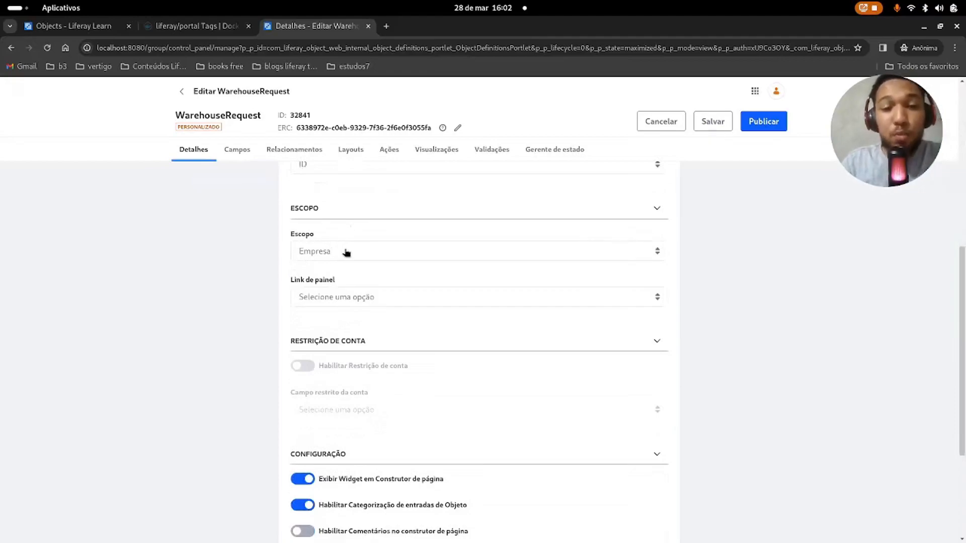
{"action": "left_click", "coordinate": [346, 254]}
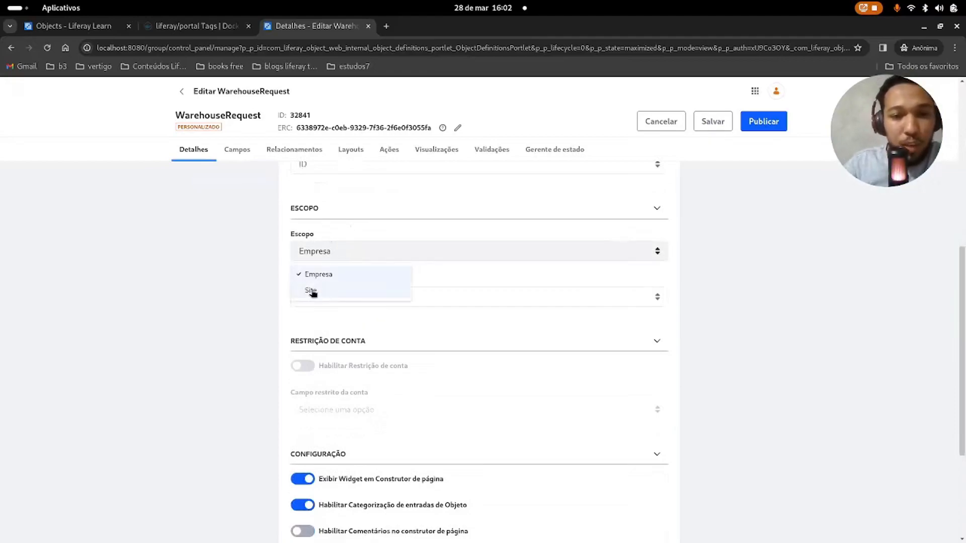
{"action": "left_click", "coordinate": [313, 291]}
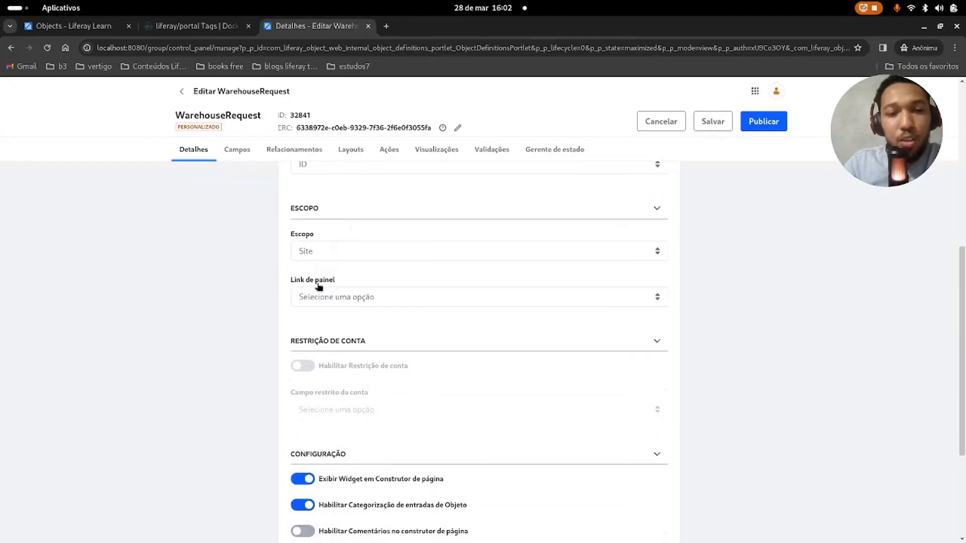
Place it under the Conteúdo panel link, enable audit history, save, and view its fields.
{"action": "left_click", "coordinate": [333, 297]}
{"action": "scroll", "coordinate": [343, 352], "scroll_direction": "down", "scroll_amount": 3}
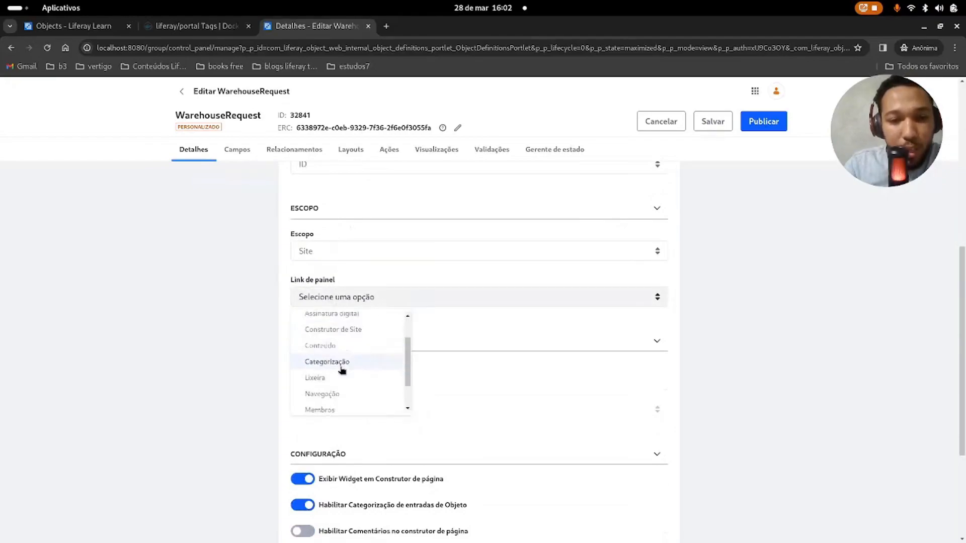
{"action": "left_click", "coordinate": [334, 330]}
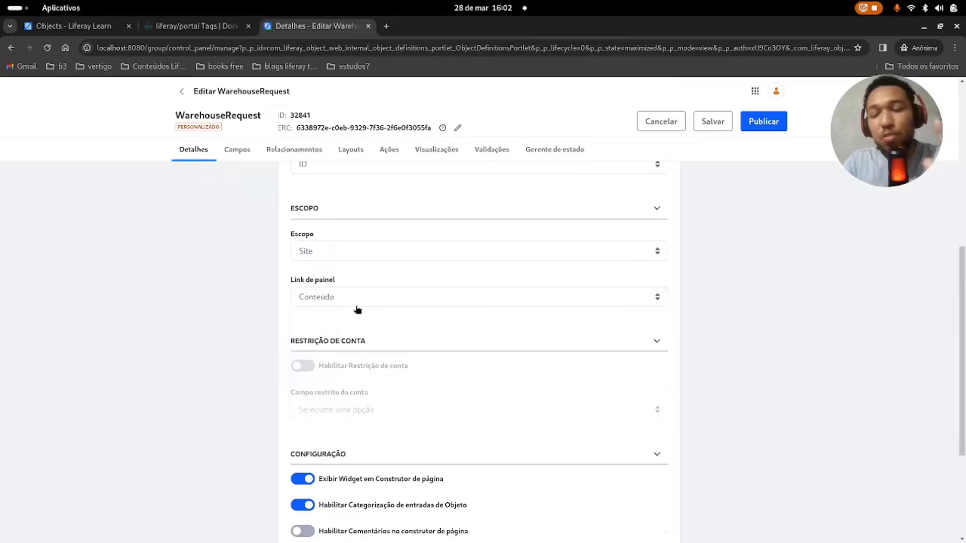
{"action": "scroll", "coordinate": [381, 280], "scroll_direction": "down", "scroll_amount": 3}
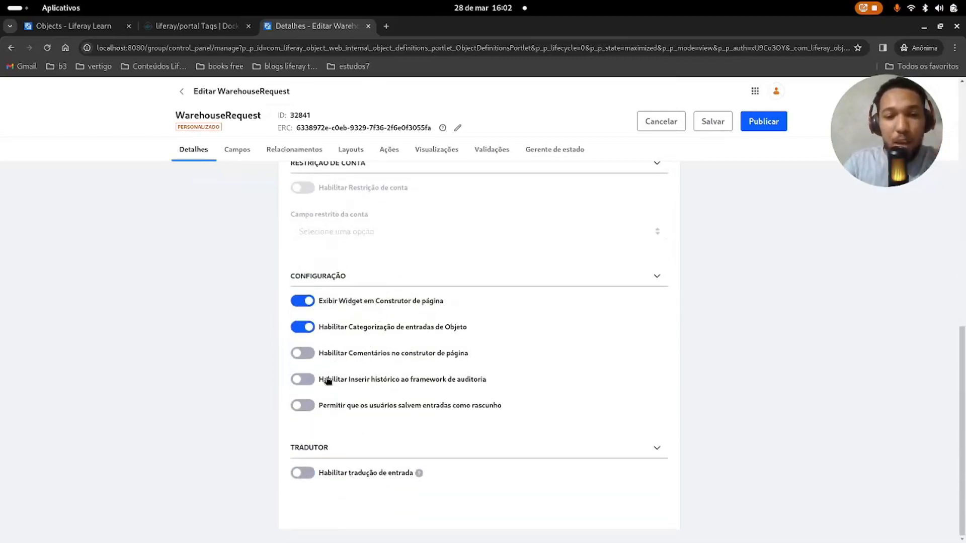
{"action": "left_click", "coordinate": [305, 381]}
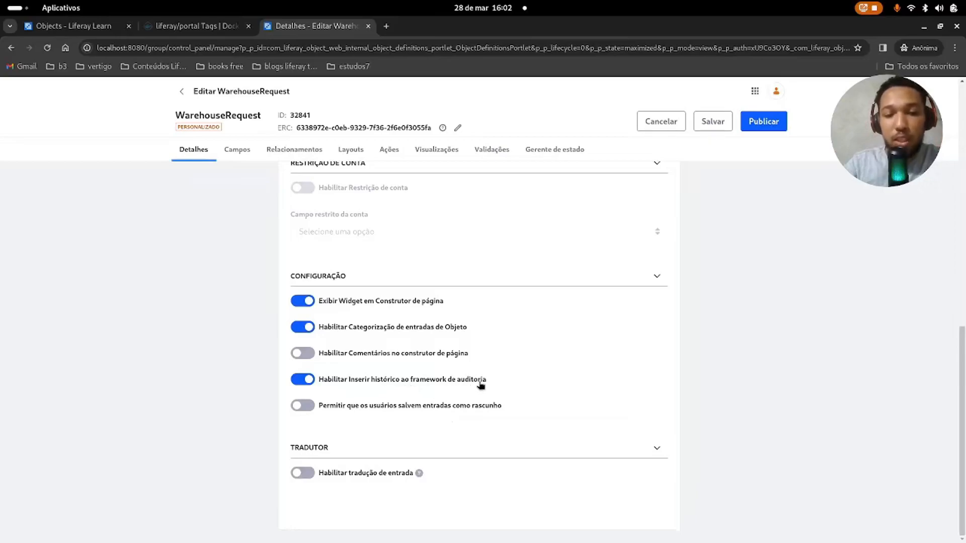
{"action": "scroll", "coordinate": [483, 385], "scroll_direction": "up", "scroll_amount": 5}
{"action": "left_click", "coordinate": [709, 130]}
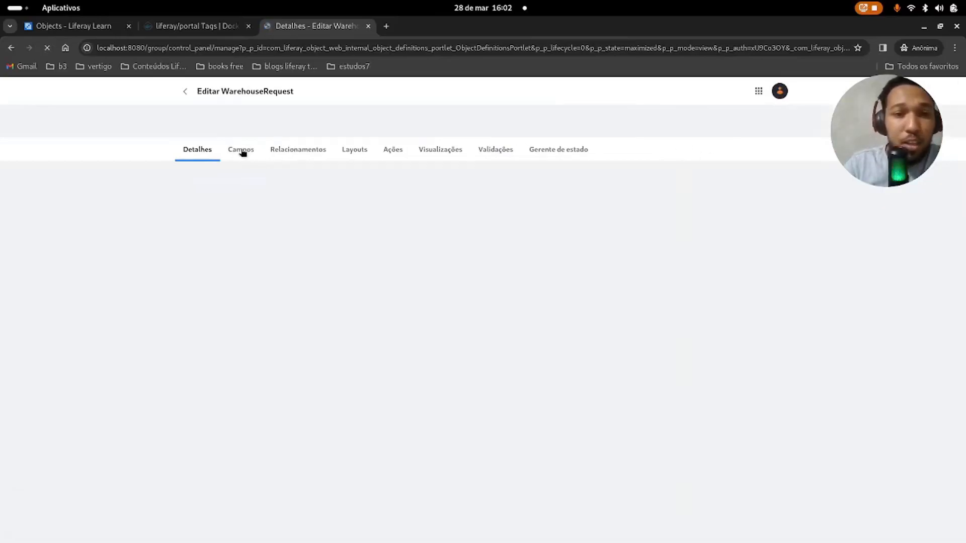
{"action": "left_click", "coordinate": [246, 152]}
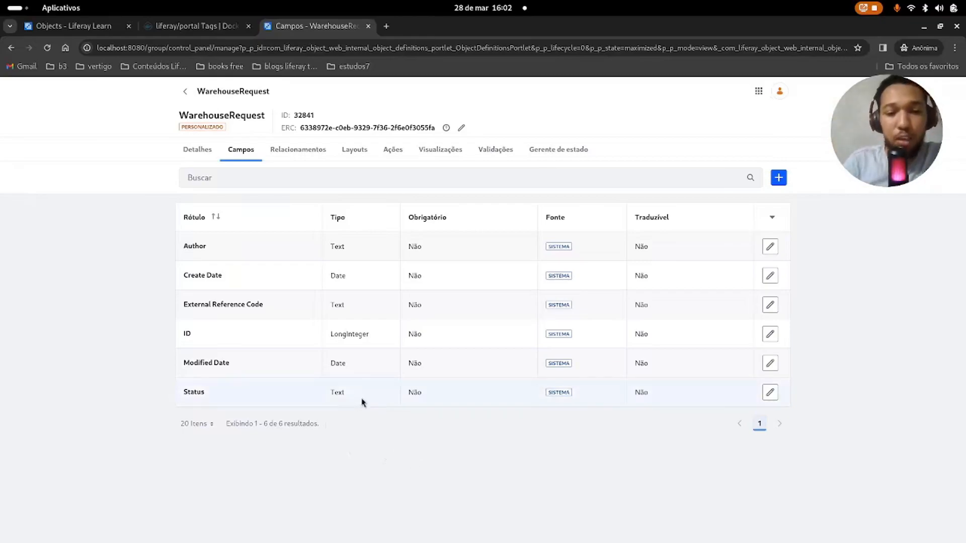
Add a required LongText field labelled 'description' to WarehouseRequest.
{"action": "left_click", "coordinate": [778, 177]}
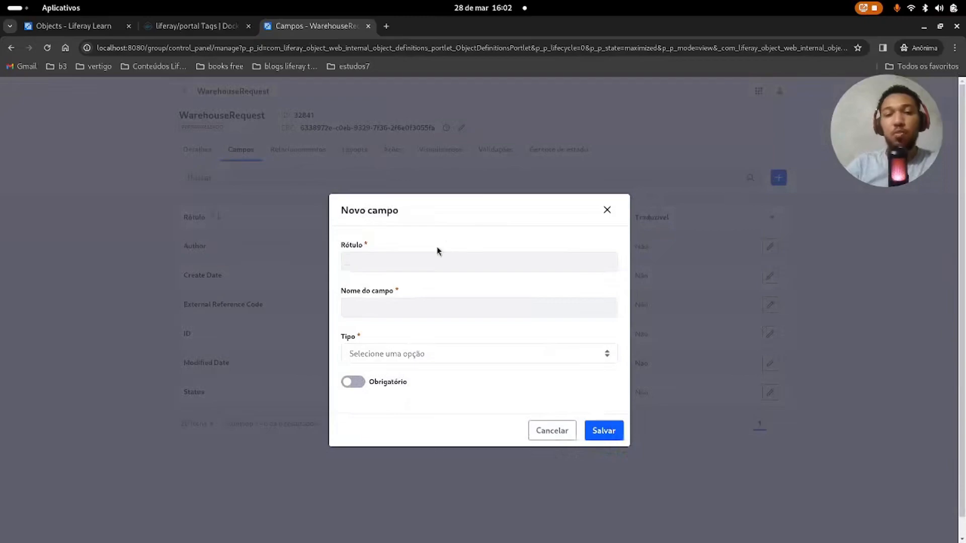
{"action": "left_click", "coordinate": [404, 261]}
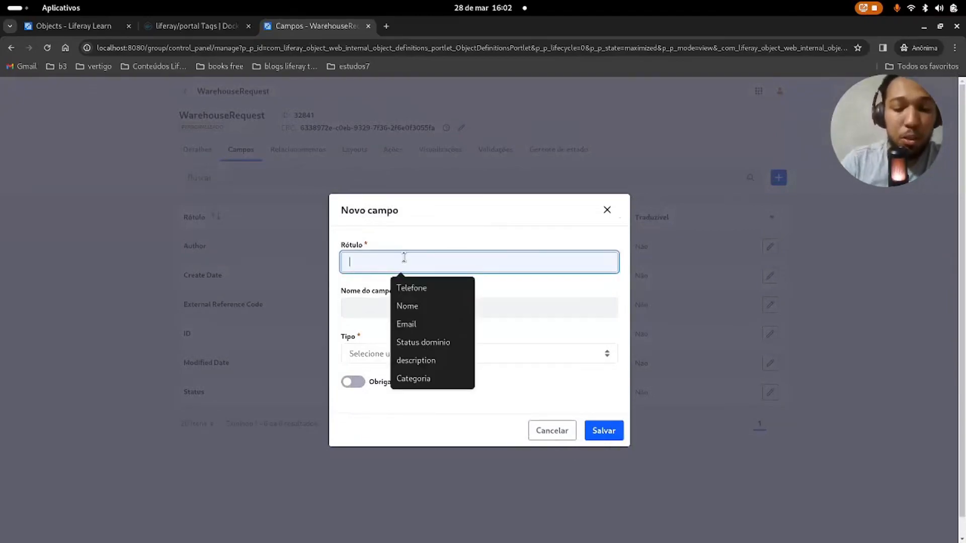
{"action": "type", "text": "description"}
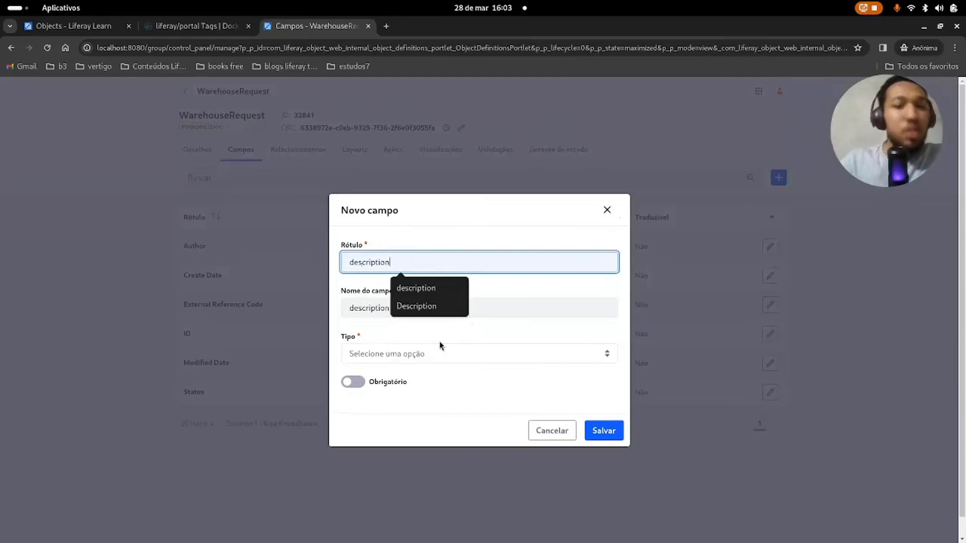
{"action": "left_click", "coordinate": [442, 352]}
{"action": "scroll", "coordinate": [416, 409], "scroll_direction": "down", "scroll_amount": 2}
{"action": "scroll", "coordinate": [407, 420], "scroll_direction": "down", "scroll_amount": 2}
{"action": "scroll", "coordinate": [406, 420], "scroll_direction": "up", "scroll_amount": 3}
{"action": "scroll", "coordinate": [382, 406], "scroll_direction": "down", "scroll_amount": 5}
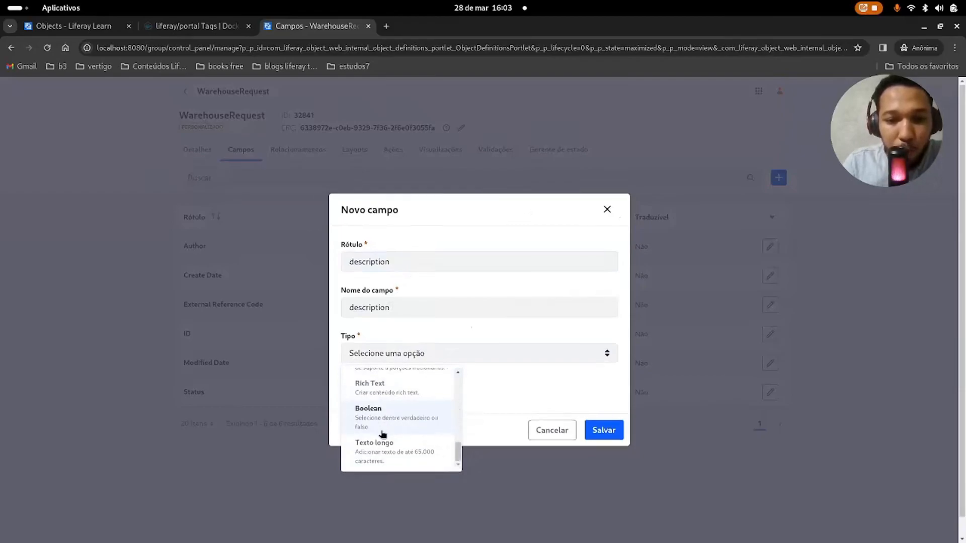
{"action": "scroll", "coordinate": [382, 433], "scroll_direction": "down", "scroll_amount": 1}
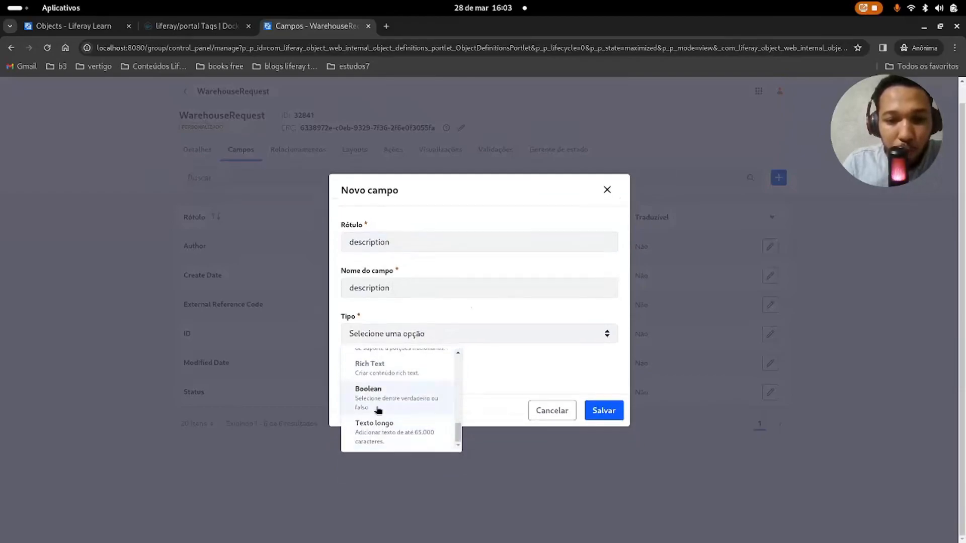
{"action": "left_click", "coordinate": [381, 433]}
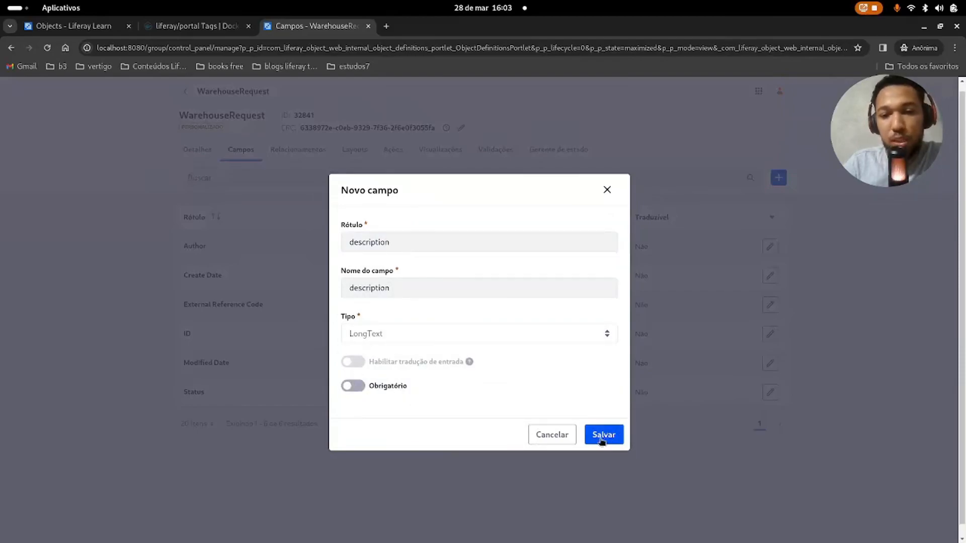
{"action": "left_click", "coordinate": [354, 387]}
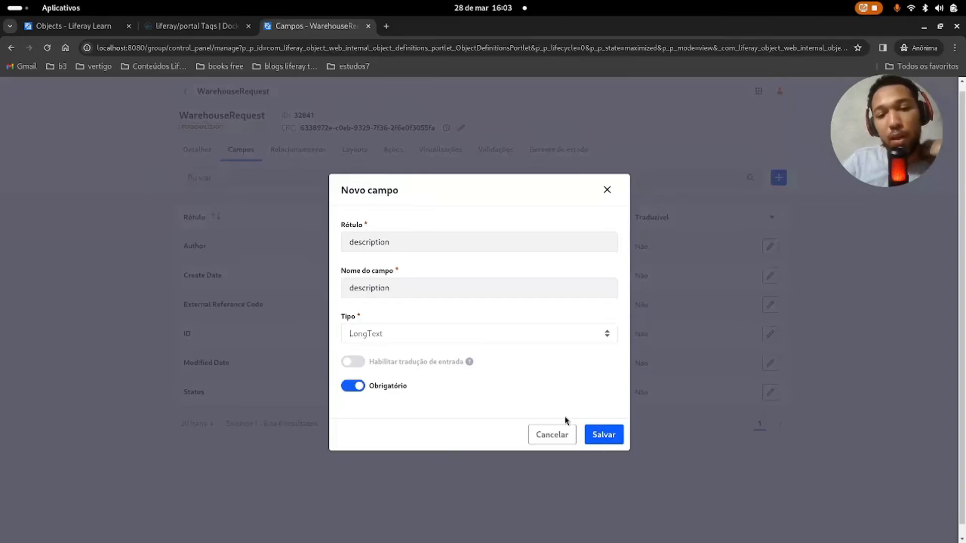
{"action": "left_click", "coordinate": [604, 435]}
{"action": "left_click", "coordinate": [778, 177]}
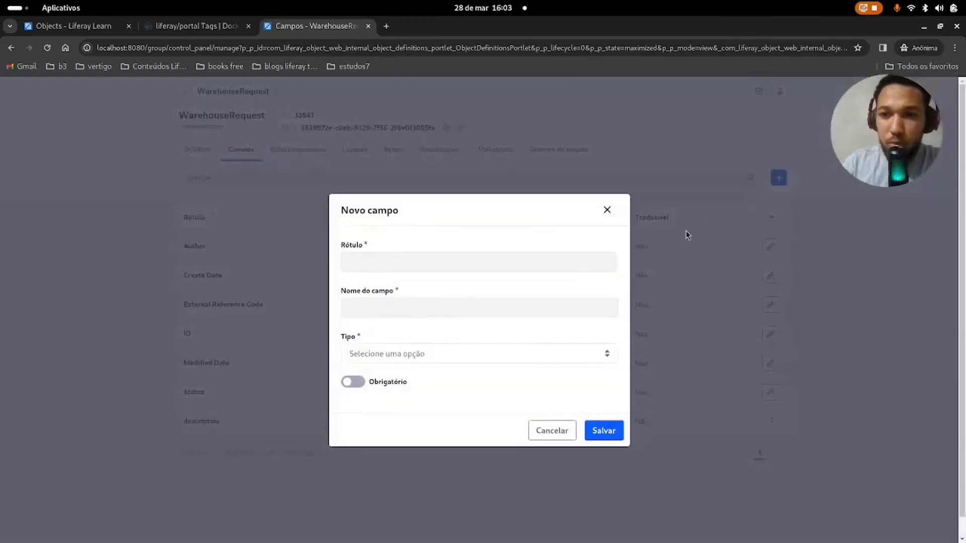
Create a StatusRequest picklist field based on the Request Status list.
{"action": "left_click", "coordinate": [392, 264]}
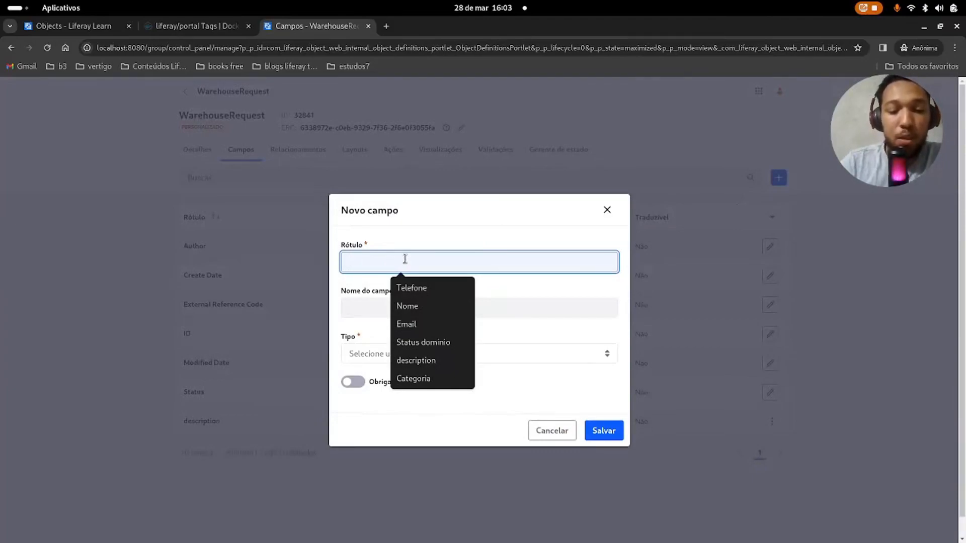
{"action": "type", "text": "Status"}
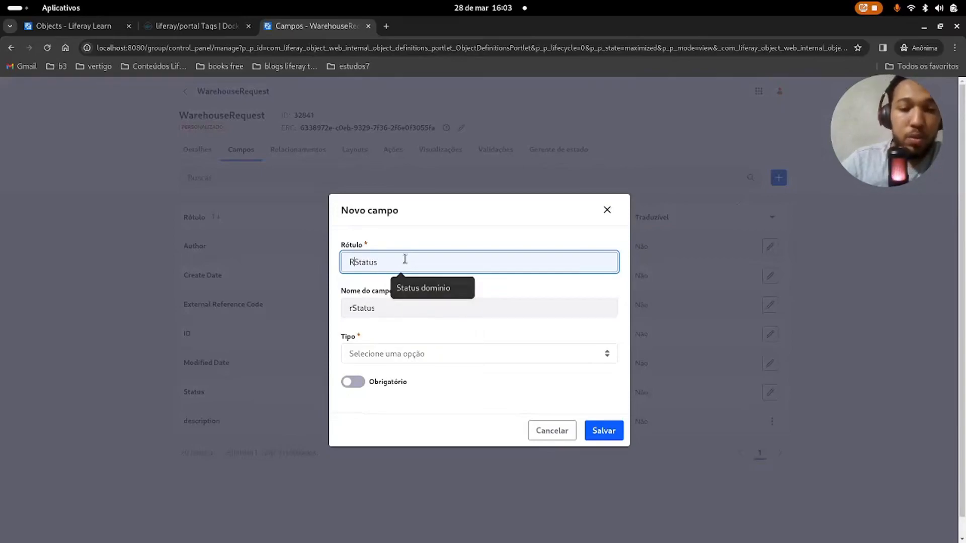
{"action": "type", "text": "Request"}
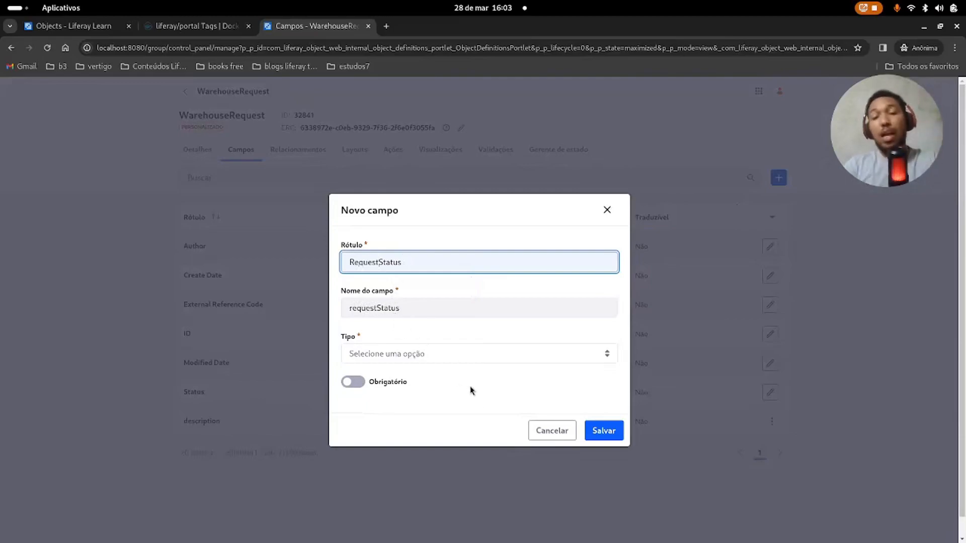
{"action": "left_click", "coordinate": [400, 353]}
{"action": "scroll", "coordinate": [399, 418], "scroll_direction": "down", "scroll_amount": 4}
{"action": "scroll", "coordinate": [394, 430], "scroll_direction": "up", "scroll_amount": 2}
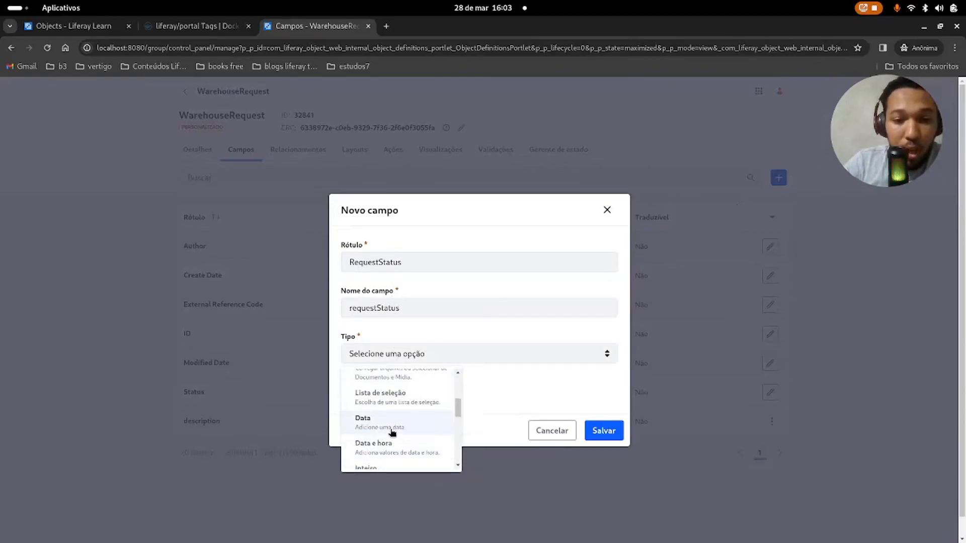
{"action": "left_click", "coordinate": [388, 400]}
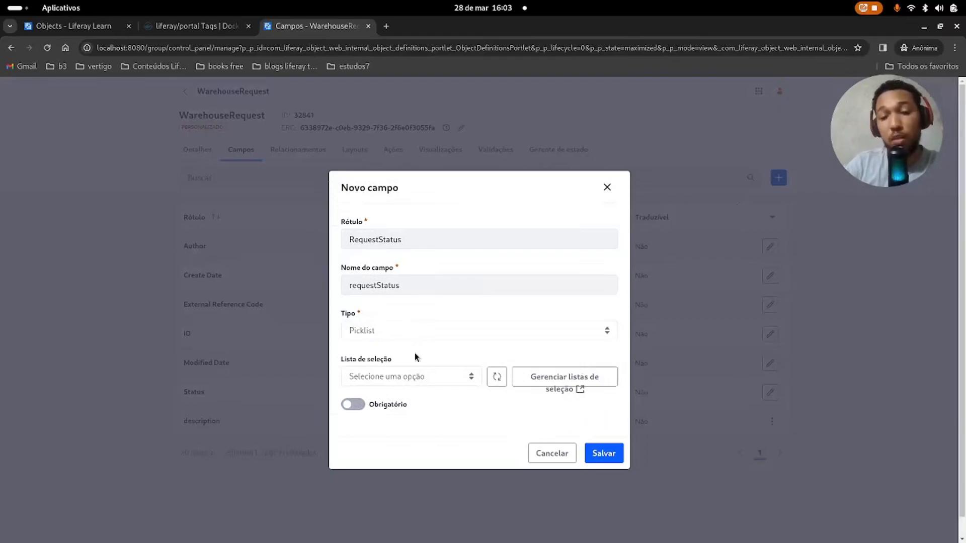
{"action": "left_click", "coordinate": [430, 378]}
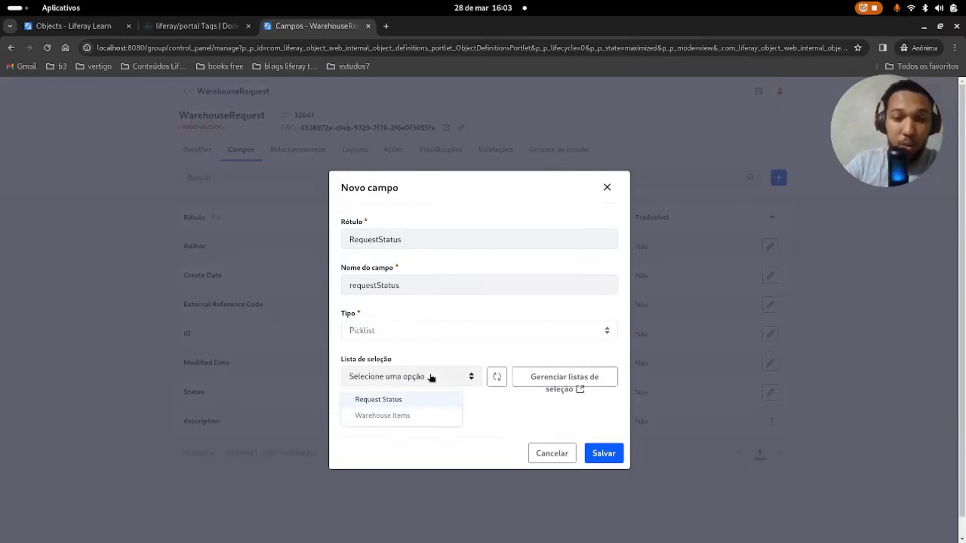
{"action": "left_click", "coordinate": [376, 401]}
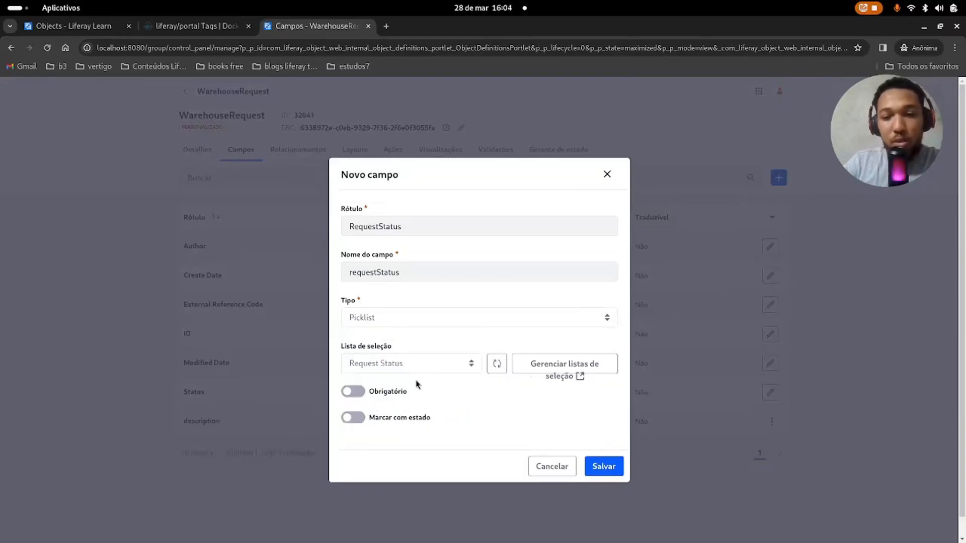
Make the field required, mark it as the status field, and default it to Pending.
{"action": "left_click", "coordinate": [359, 396]}
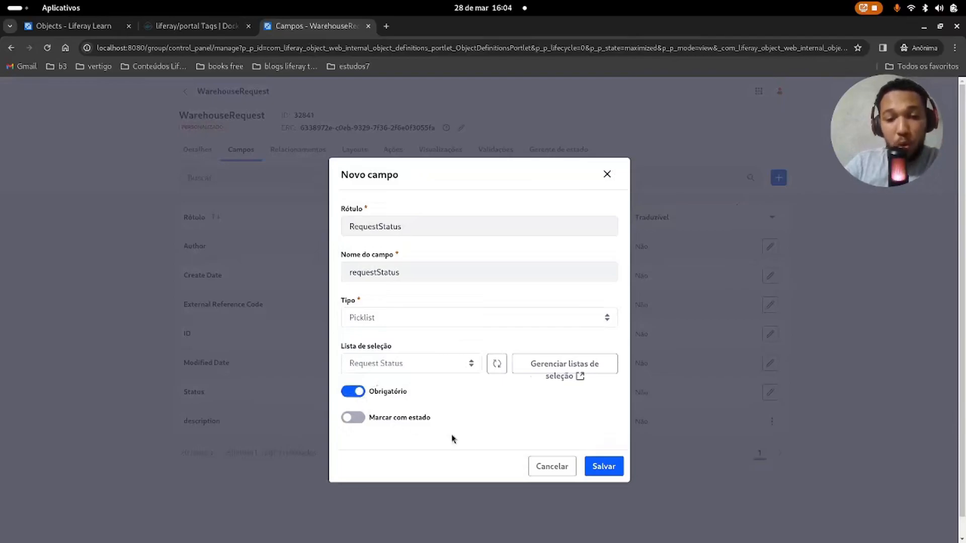
{"action": "left_click", "coordinate": [360, 419]}
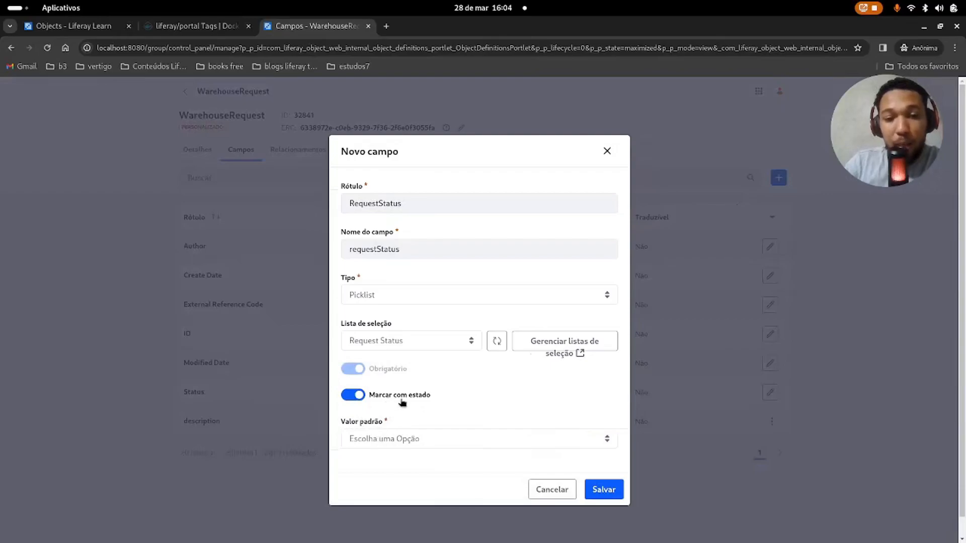
{"action": "left_click", "coordinate": [430, 439]}
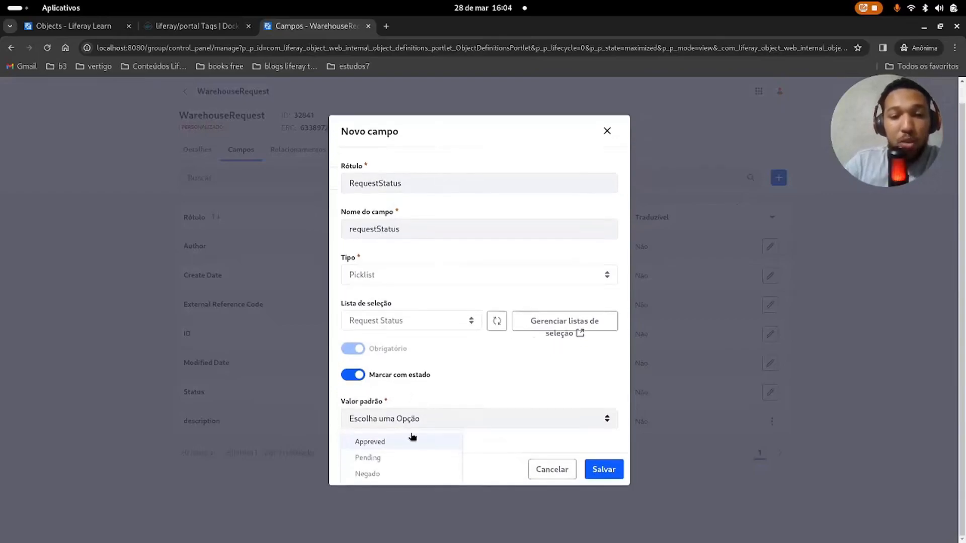
{"action": "left_click", "coordinate": [368, 457]}
Save the status field and label a new field 'Items'.
{"action": "left_click", "coordinate": [415, 261]}
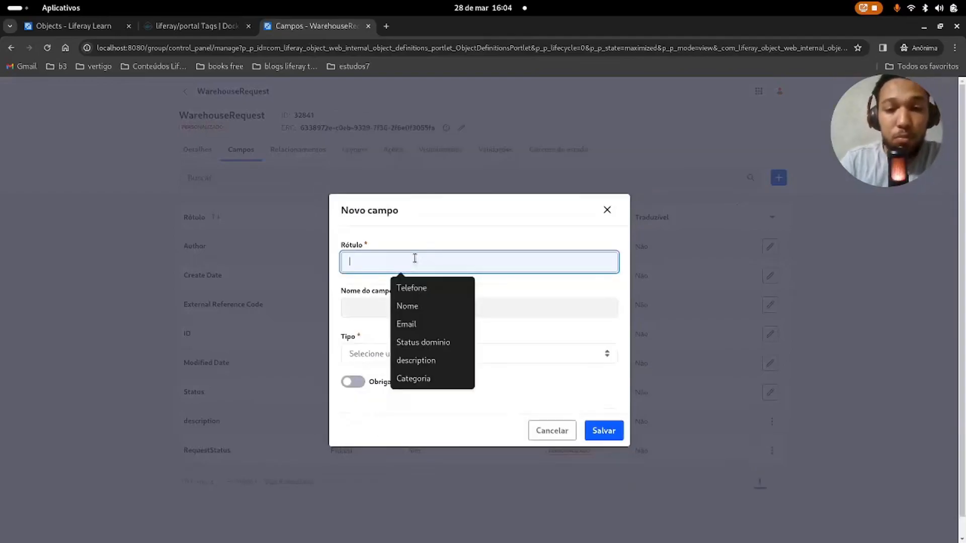
{"action": "type", "text": "Lista"}
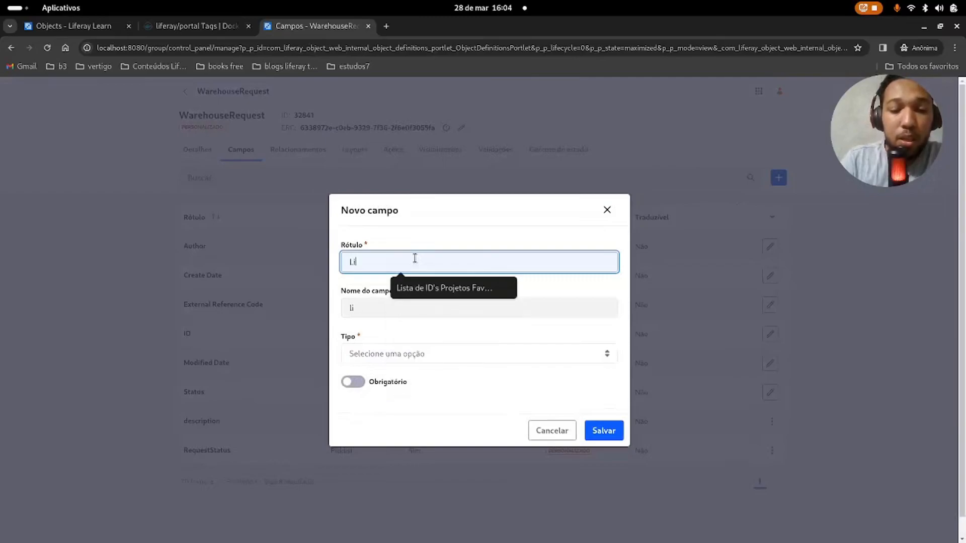
{"action": "key", "text": "BackSpace"}
{"action": "key", "text": "BackSpace"}
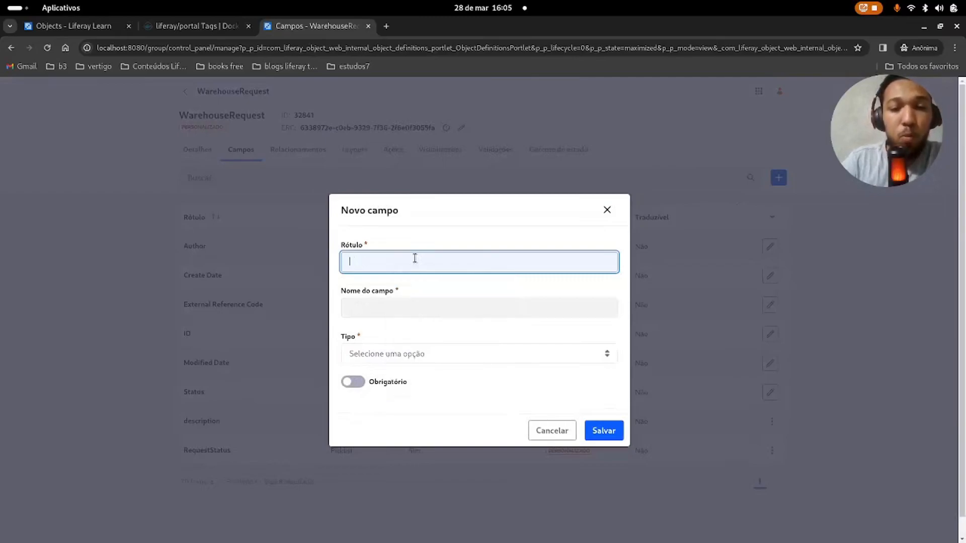
{"action": "type", "text": "Items"}
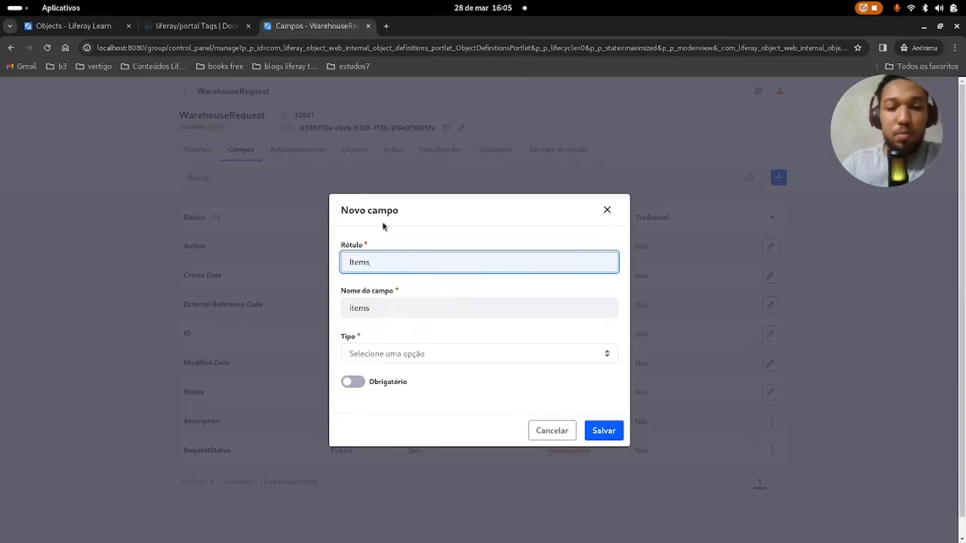
Make Items a picklist based on the Warehouse Items list and save it.
{"action": "left_click", "coordinate": [408, 363]}
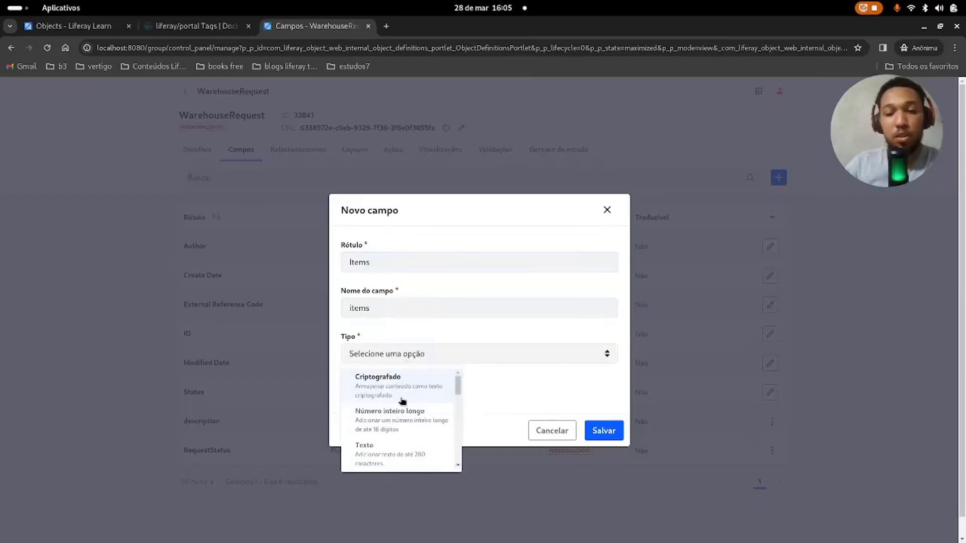
{"action": "scroll", "coordinate": [402, 402], "scroll_direction": "down", "scroll_amount": 2}
{"action": "scroll", "coordinate": [403, 418], "scroll_direction": "down", "scroll_amount": 2}
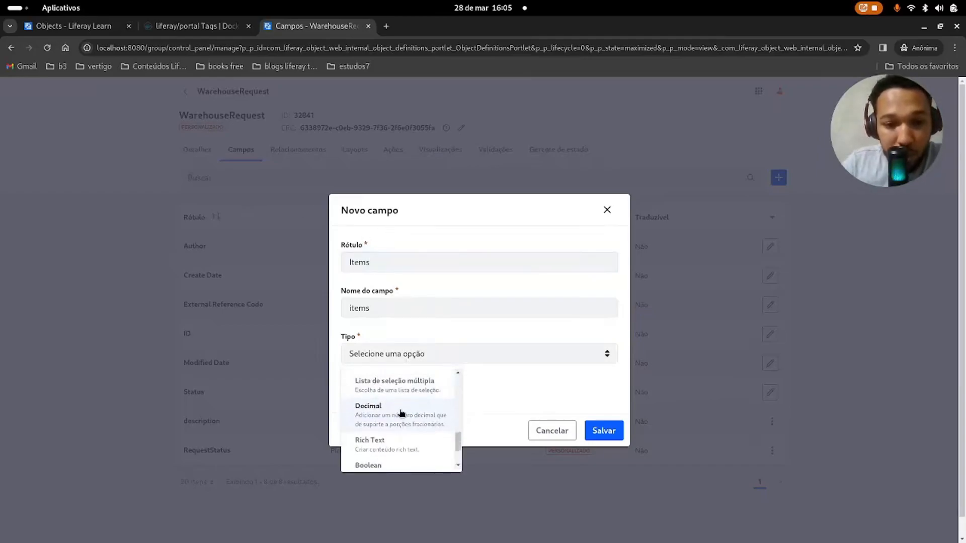
{"action": "scroll", "coordinate": [397, 422], "scroll_direction": "down", "scroll_amount": 2}
{"action": "scroll", "coordinate": [390, 438], "scroll_direction": "up", "scroll_amount": 5}
{"action": "scroll", "coordinate": [382, 436], "scroll_direction": "down", "scroll_amount": 2}
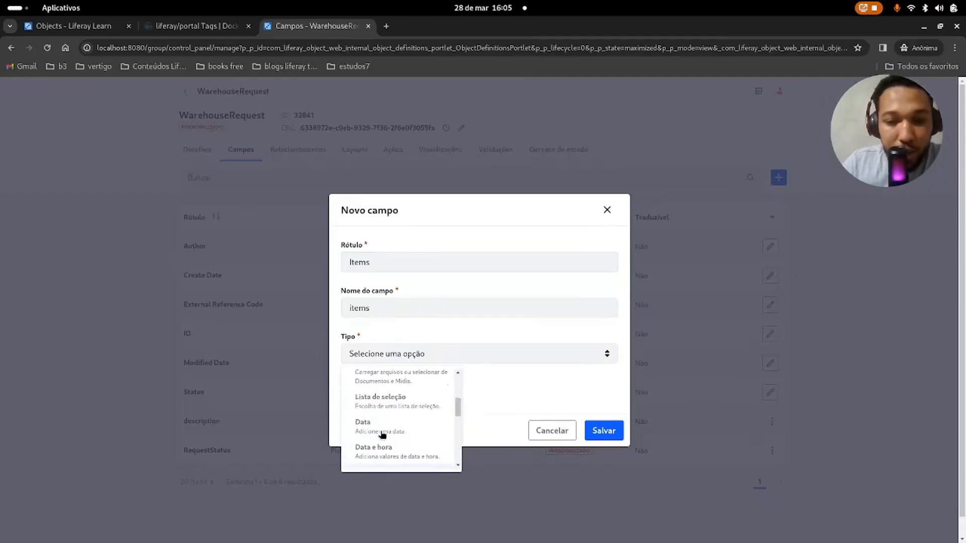
{"action": "left_click", "coordinate": [398, 396]}
{"action": "left_click", "coordinate": [453, 381]}
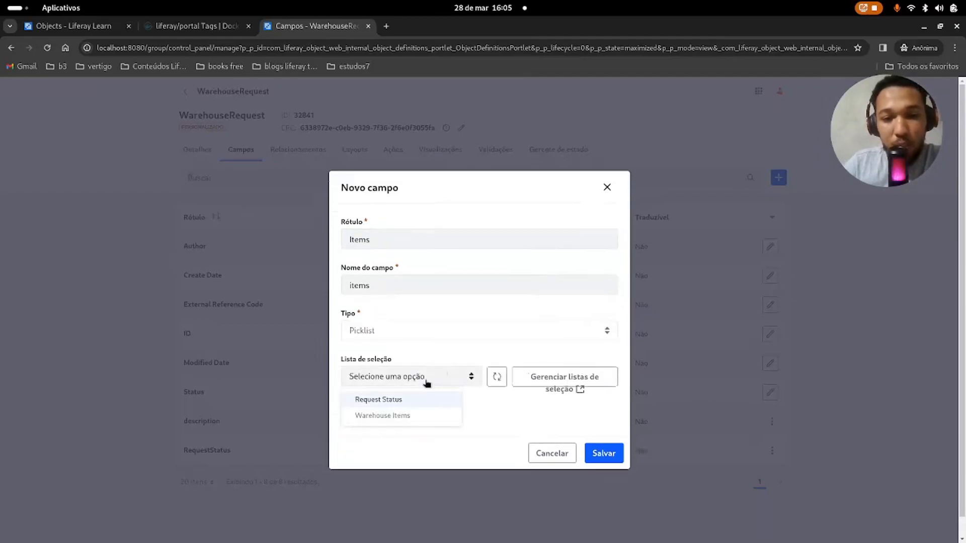
{"action": "left_click", "coordinate": [360, 415]}
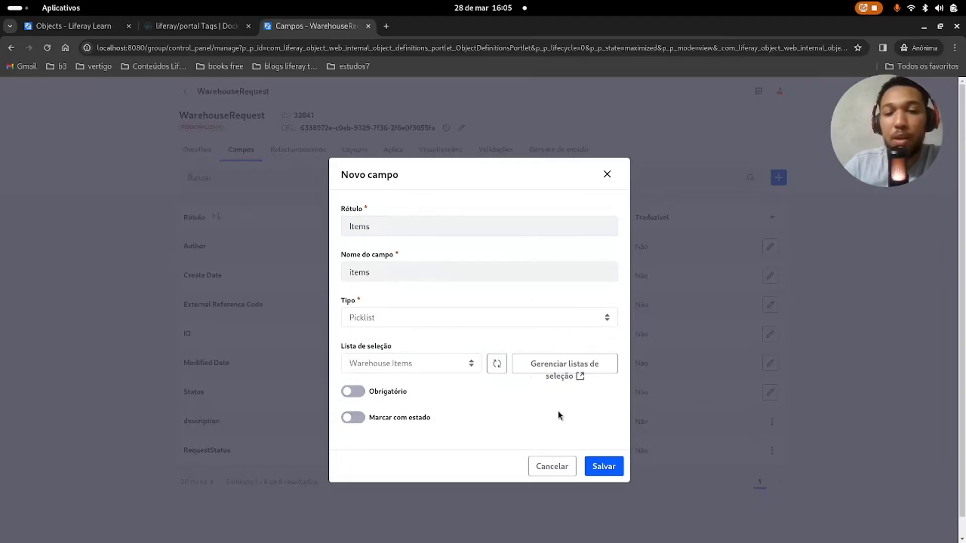
{"action": "left_click", "coordinate": [603, 468]}
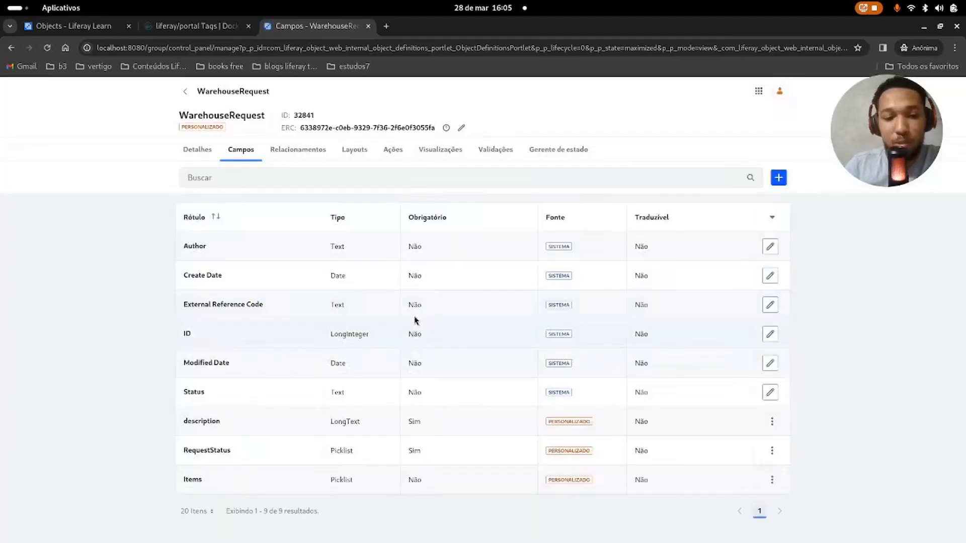
Show the Relacionamentos tab, start a new relationship, then cancel it.
{"action": "left_click", "coordinate": [299, 150]}
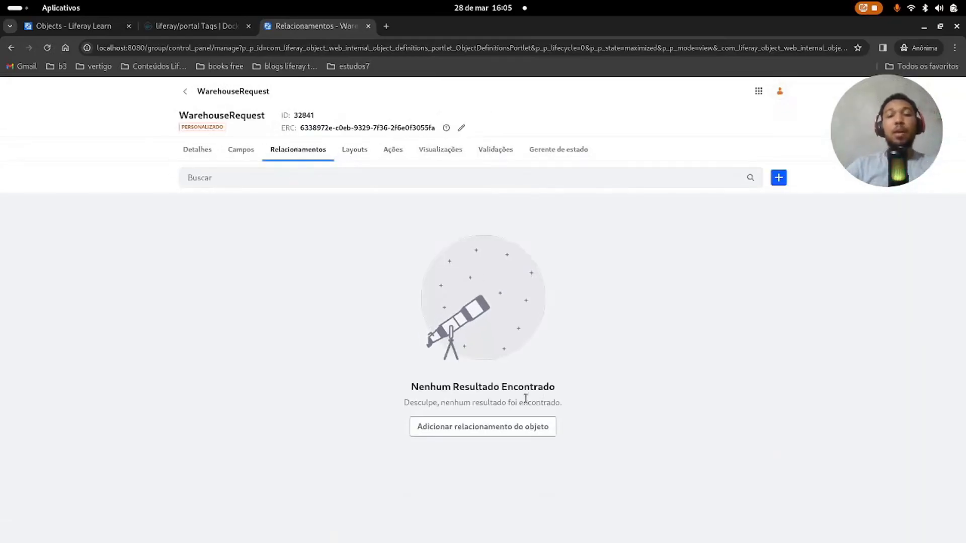
{"action": "left_click", "coordinate": [543, 426]}
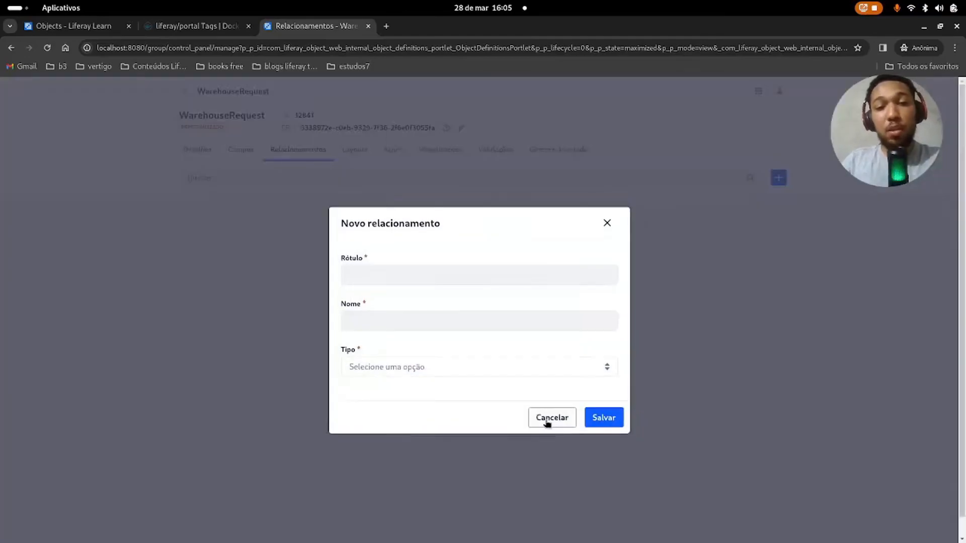
{"action": "left_click", "coordinate": [431, 280]}
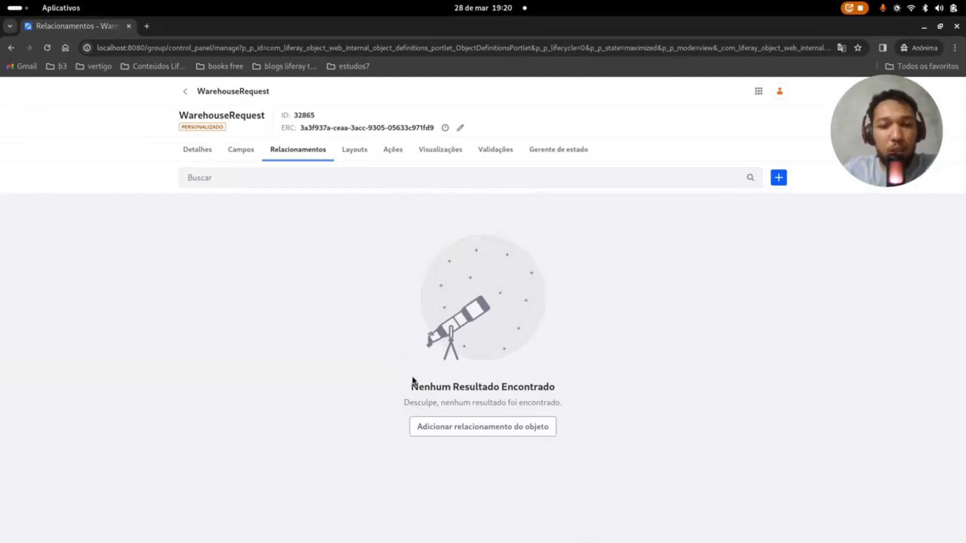
Add the one-to-many employeeRequest relationship: one Usuário to many WarehouseRequest records.
{"action": "left_click", "coordinate": [448, 430]}
{"action": "left_click", "coordinate": [371, 278]}
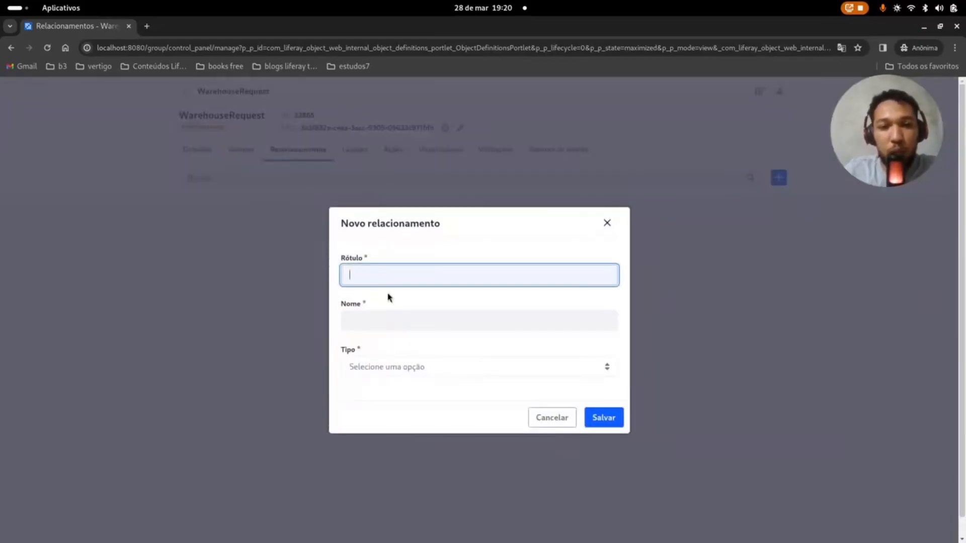
{"action": "type", "text": "employee"}
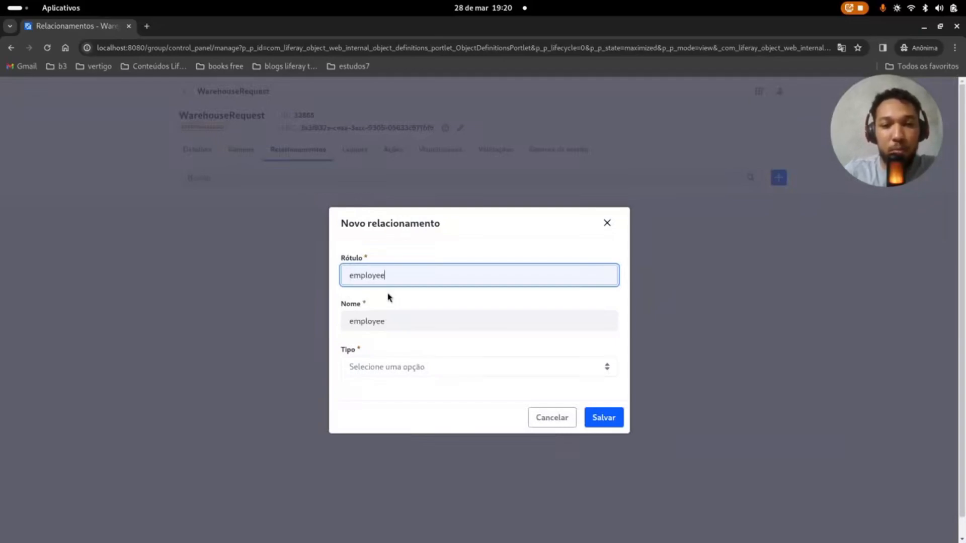
{"action": "type", "text": "Request"}
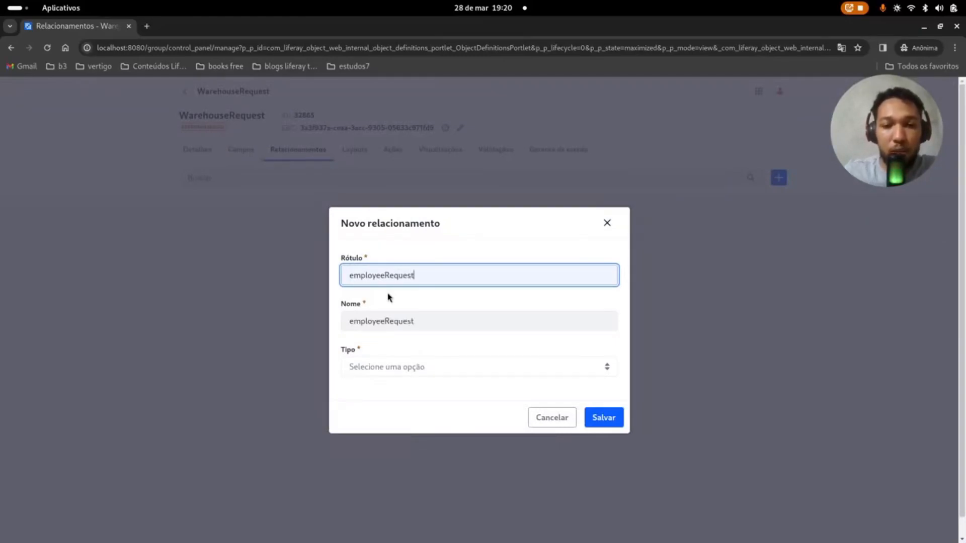
{"action": "left_click", "coordinate": [405, 365]}
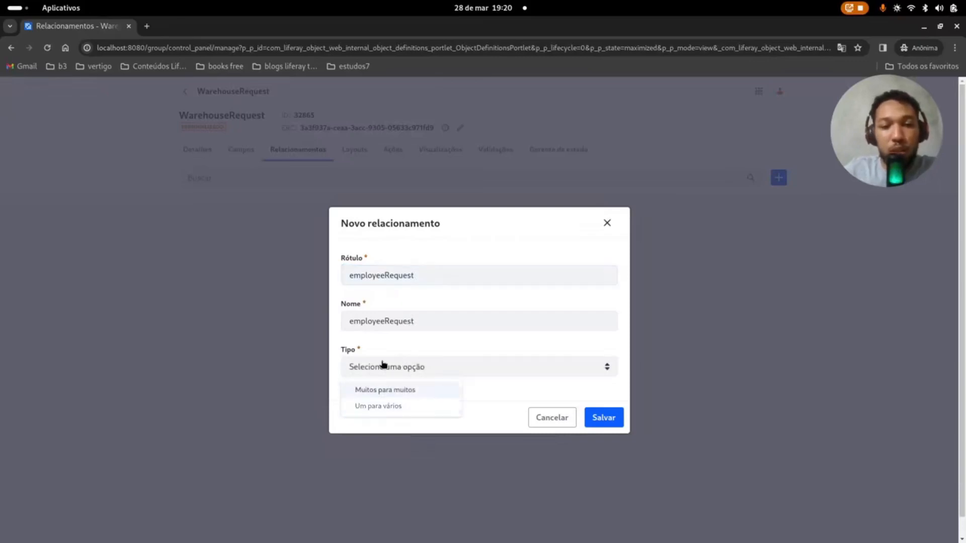
{"action": "left_click", "coordinate": [378, 408]}
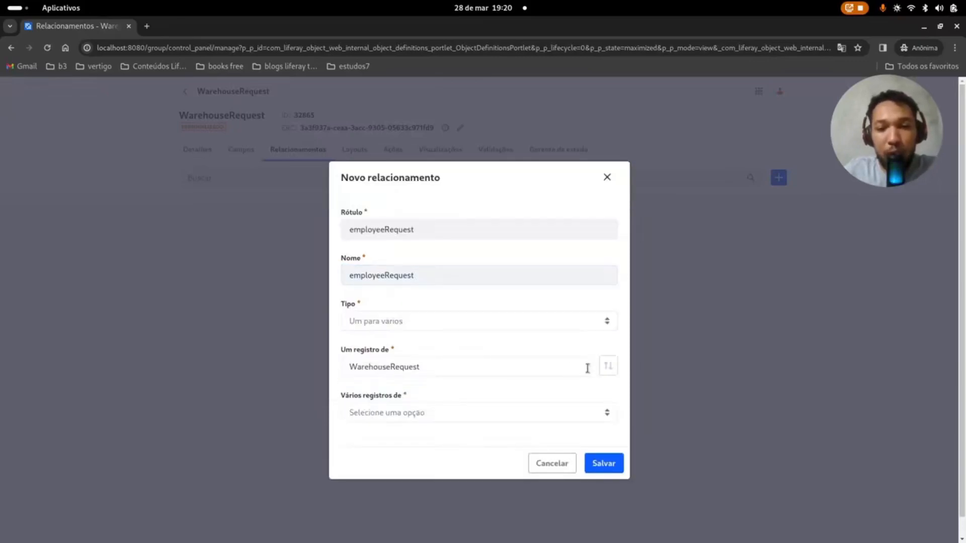
{"action": "left_click", "coordinate": [485, 415]}
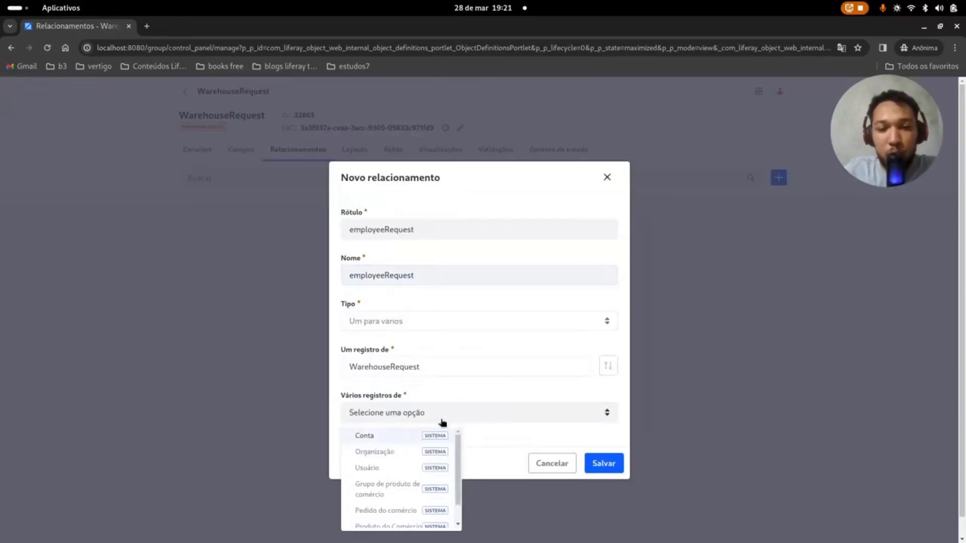
{"action": "left_click", "coordinate": [392, 469]}
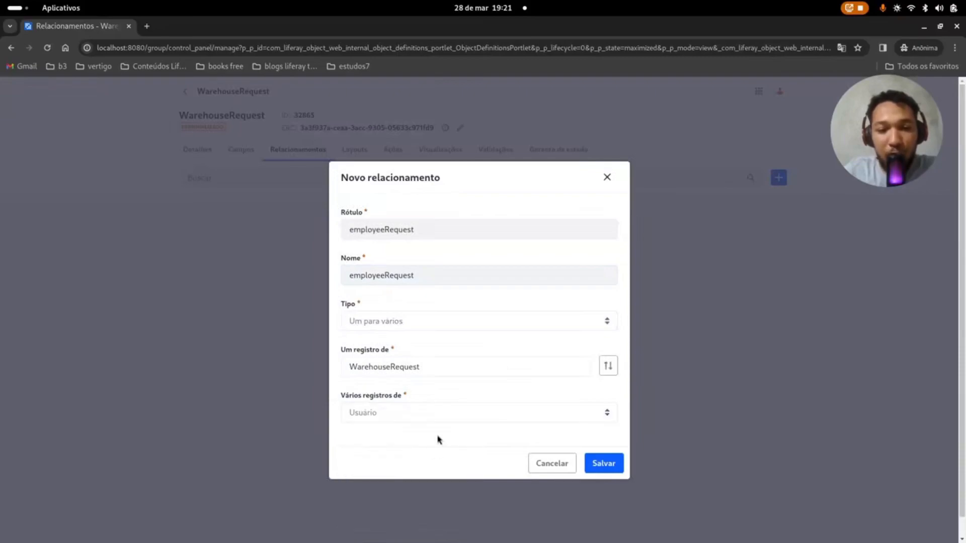
{"action": "left_click", "coordinate": [608, 367]}
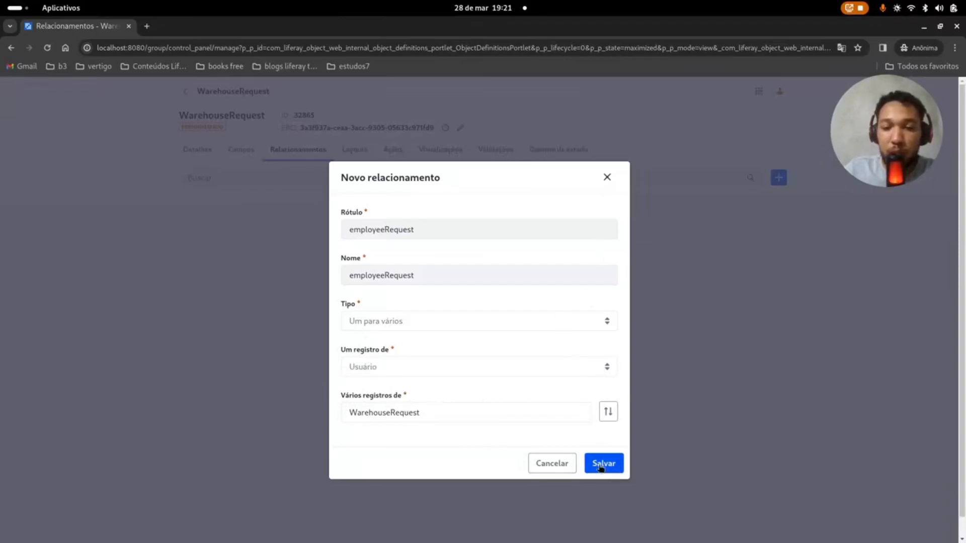
{"action": "left_click", "coordinate": [607, 178]}
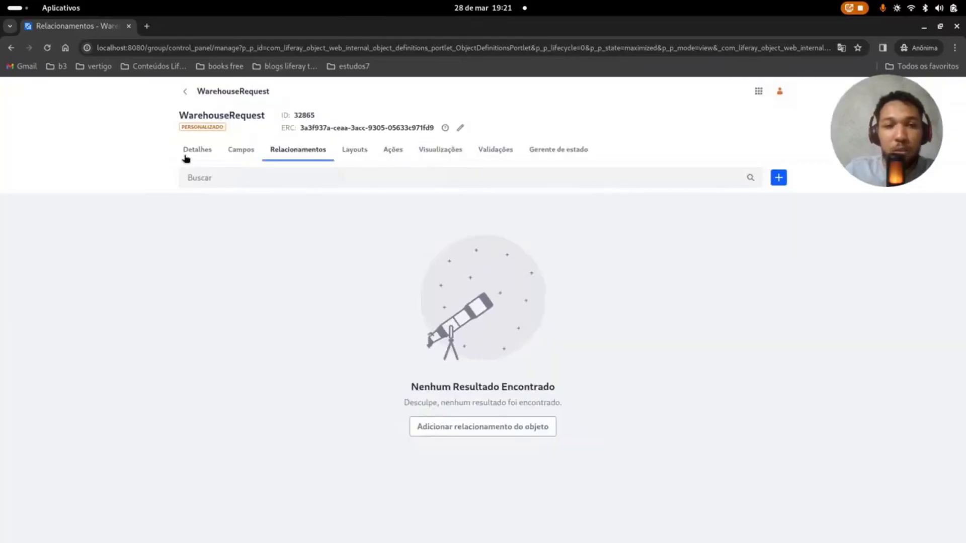
Check the fields list for employeeRequest, then view the object's Ações list.
{"action": "left_click", "coordinate": [237, 151]}
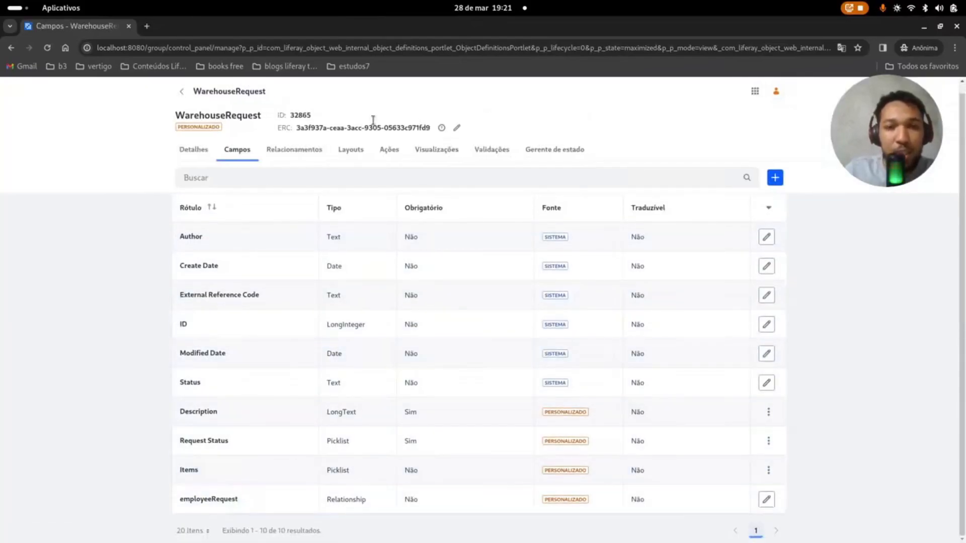
{"action": "left_click", "coordinate": [394, 156]}
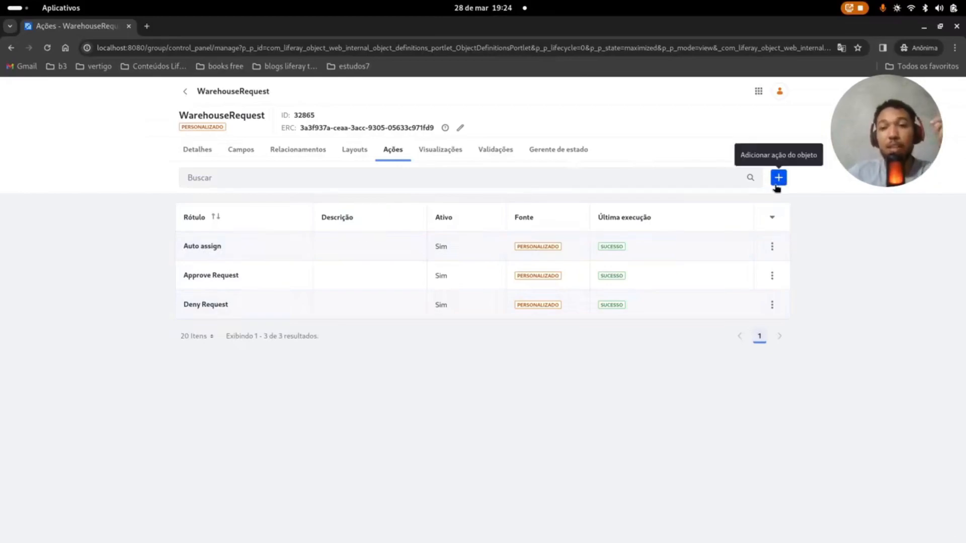
Open the Auto assign action and review its Construtor de ação trigger and field picker.
{"action": "left_click", "coordinate": [191, 247]}
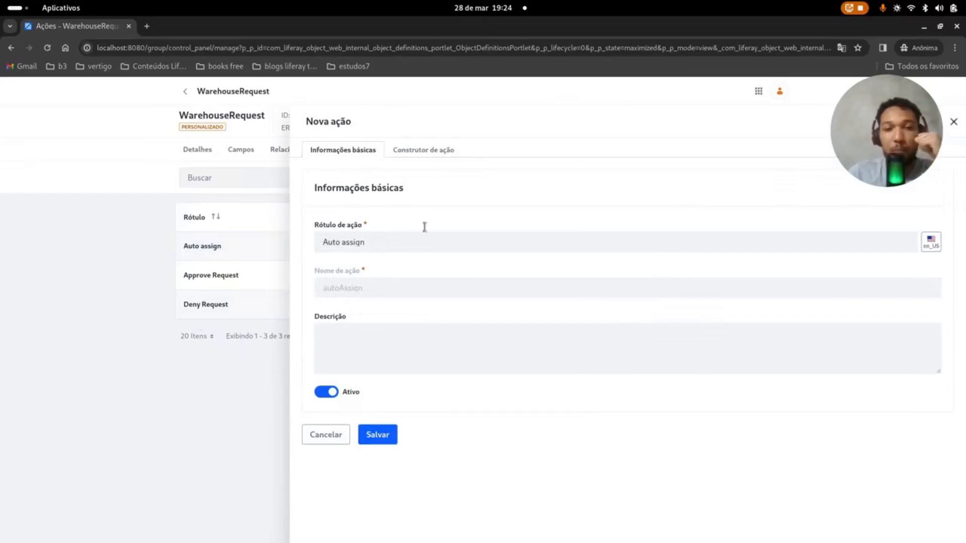
{"action": "left_click_drag", "start_coordinate": [375, 242], "coordinate": [273, 243]}
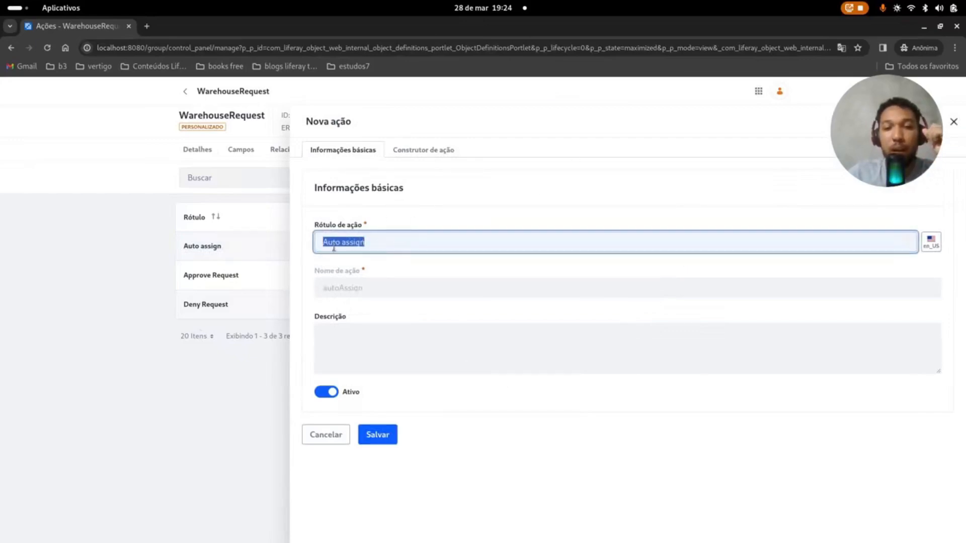
{"action": "left_click", "coordinate": [418, 150]}
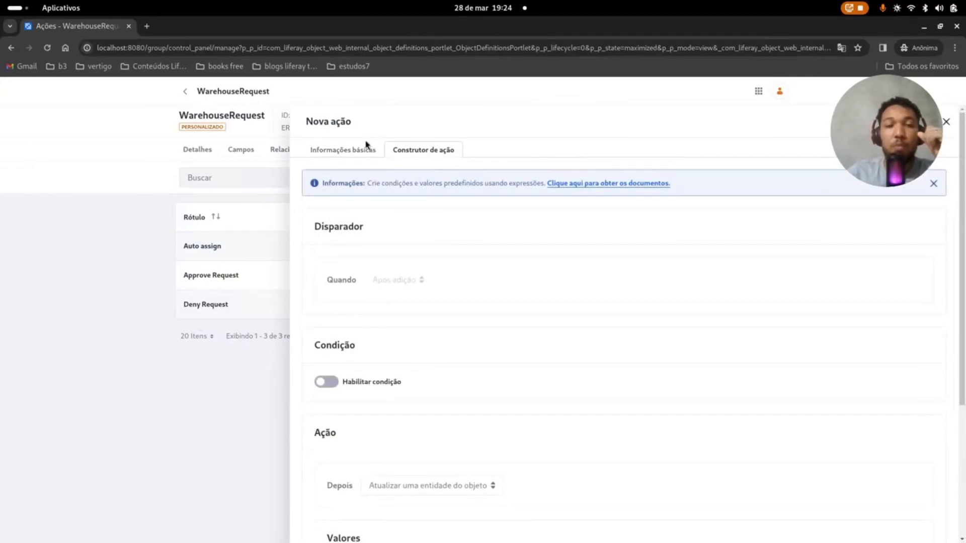
{"action": "scroll", "coordinate": [387, 205], "scroll_direction": "down", "scroll_amount": 3}
{"action": "scroll", "coordinate": [399, 197], "scroll_direction": "up", "scroll_amount": 2}
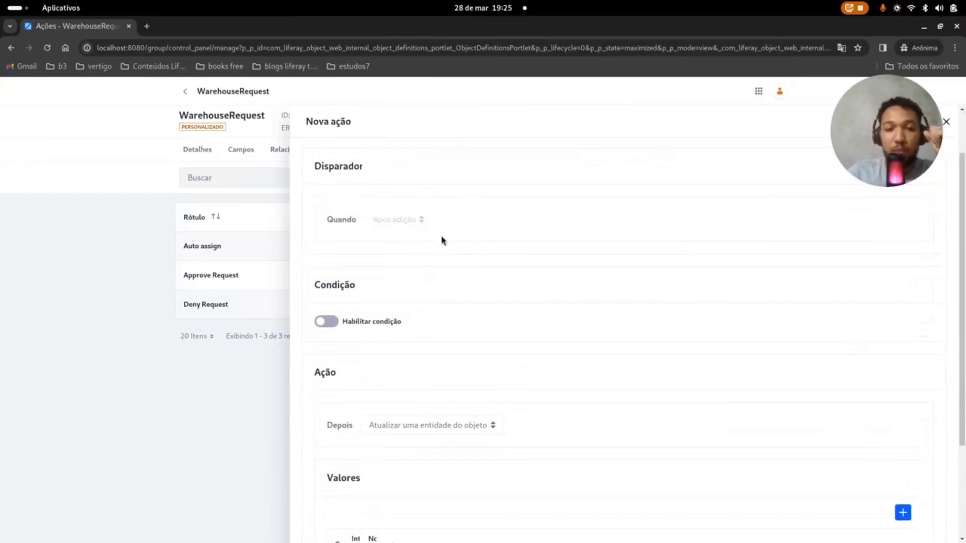
{"action": "scroll", "coordinate": [425, 272], "scroll_direction": "down", "scroll_amount": 1}
{"action": "scroll", "coordinate": [423, 269], "scroll_direction": "down", "scroll_amount": 3}
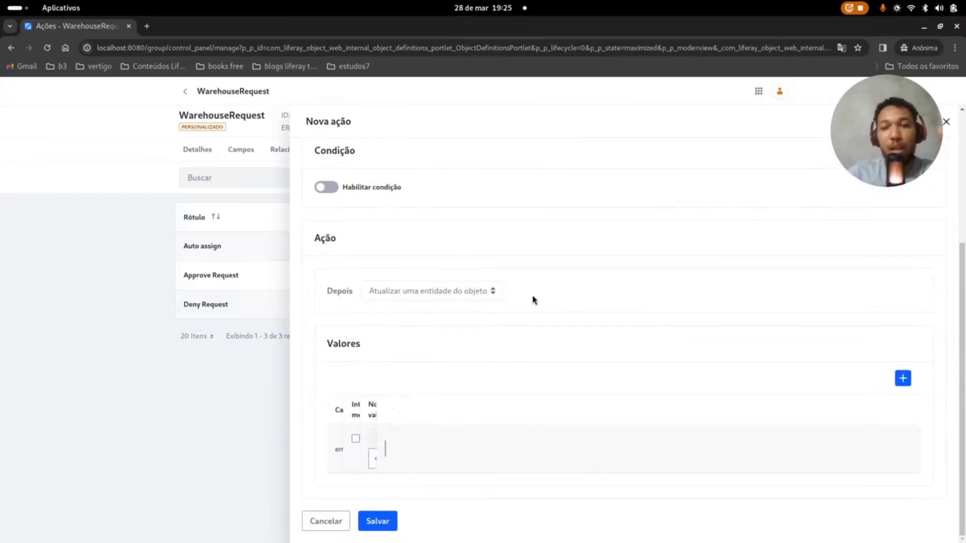
{"action": "left_click", "coordinate": [903, 379]}
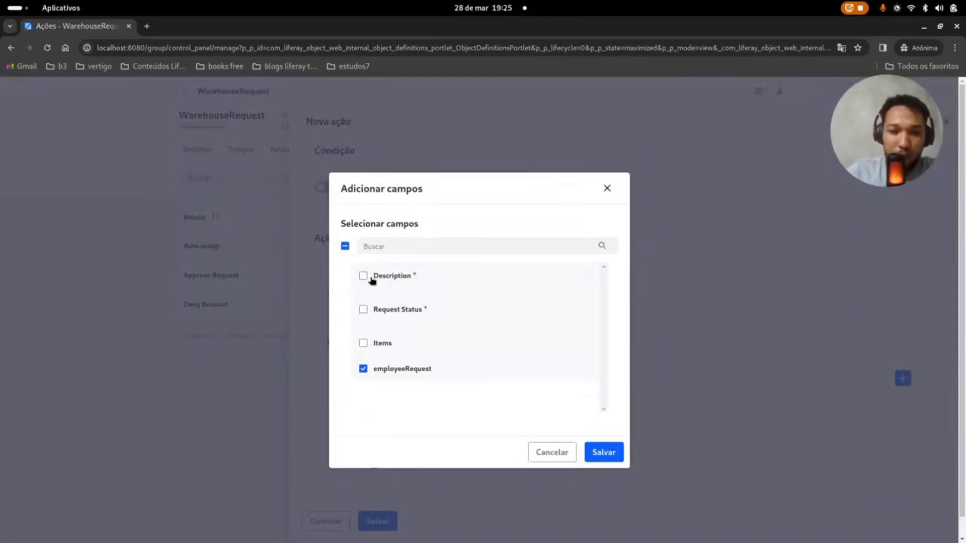
{"action": "left_click", "coordinate": [607, 189]}
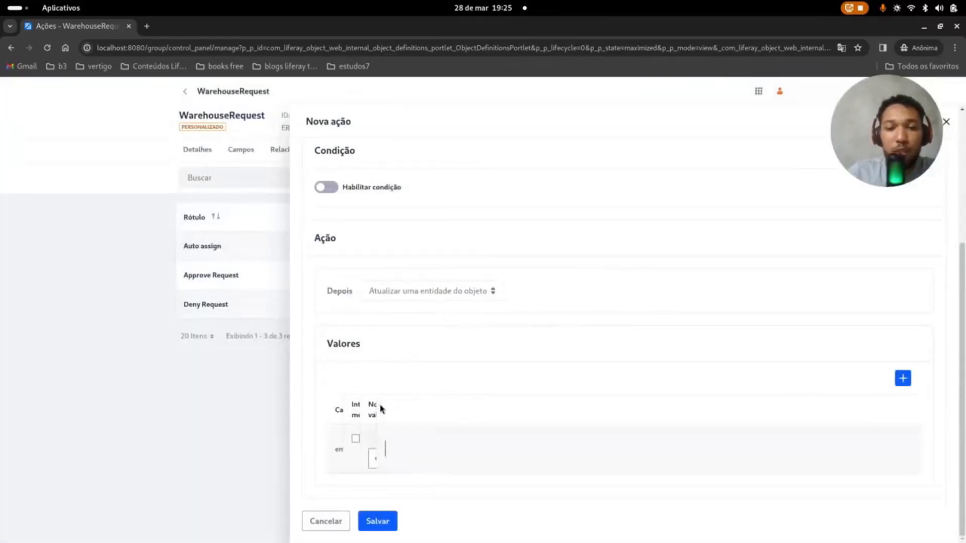
Inspect the employeeRequest = currentUserId value and its expression, then return to basic information.
{"action": "left_click_drag", "start_coordinate": [378, 412], "coordinate": [592, 417]}
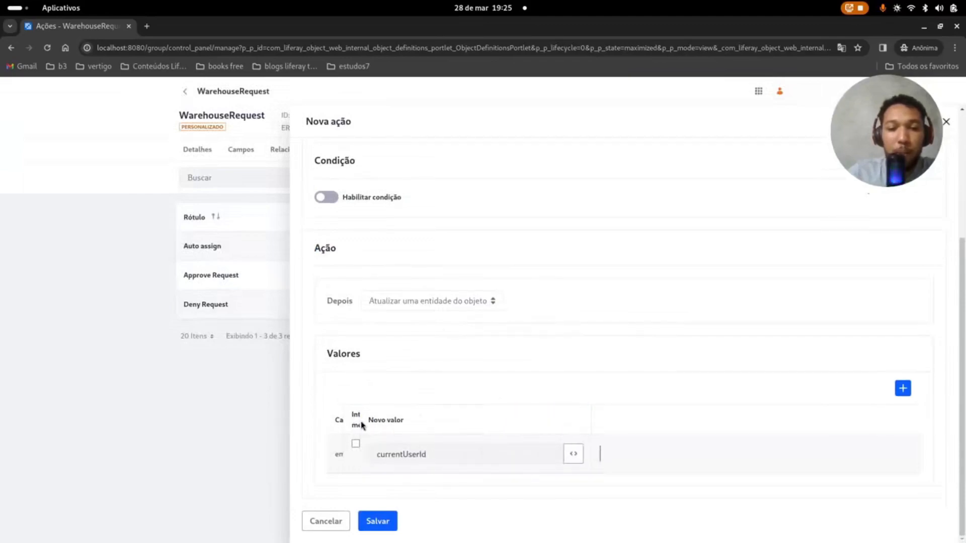
{"action": "left_click_drag", "start_coordinate": [362, 425], "coordinate": [513, 427]}
{"action": "left_click_drag", "start_coordinate": [342, 433], "coordinate": [455, 430]}
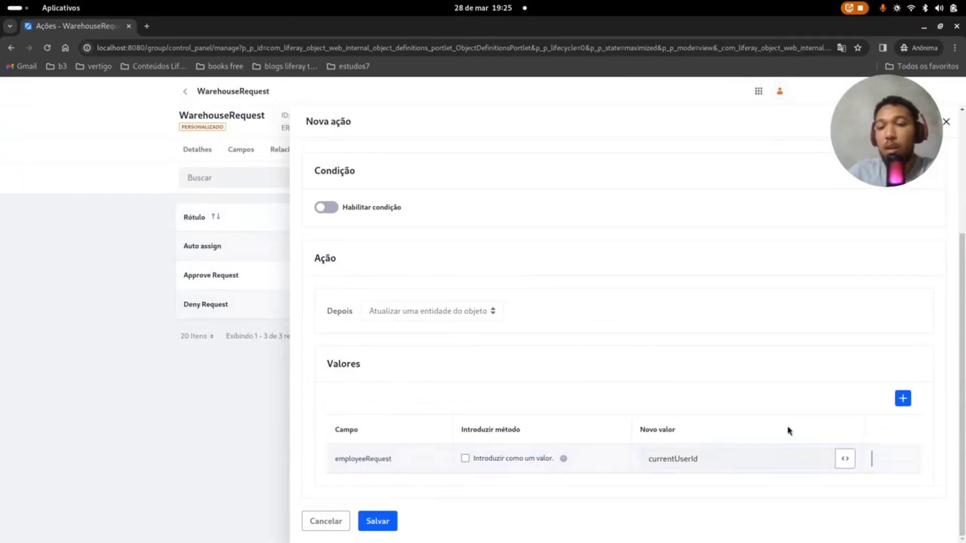
{"action": "left_click", "coordinate": [845, 458]}
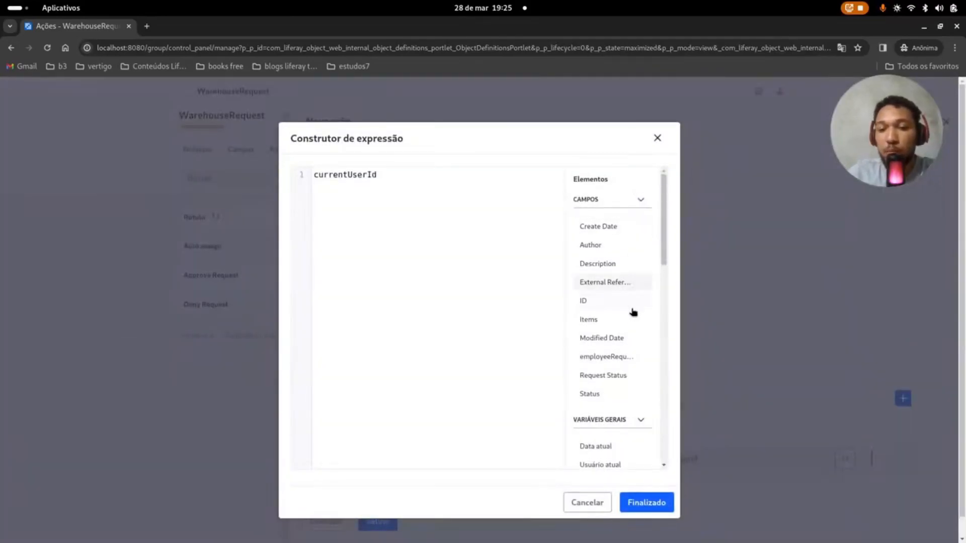
{"action": "scroll", "coordinate": [633, 312], "scroll_direction": "down", "scroll_amount": 3}
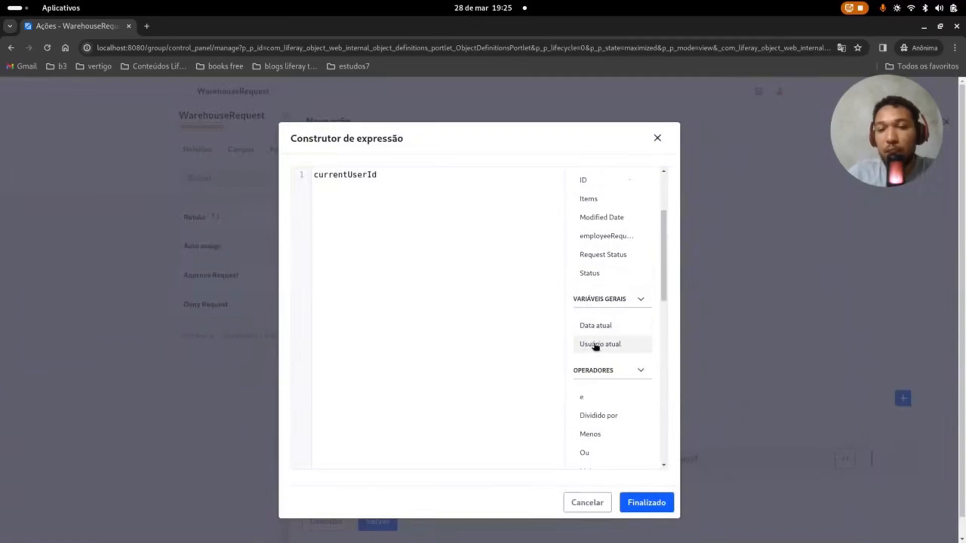
{"action": "left_click", "coordinate": [657, 138]}
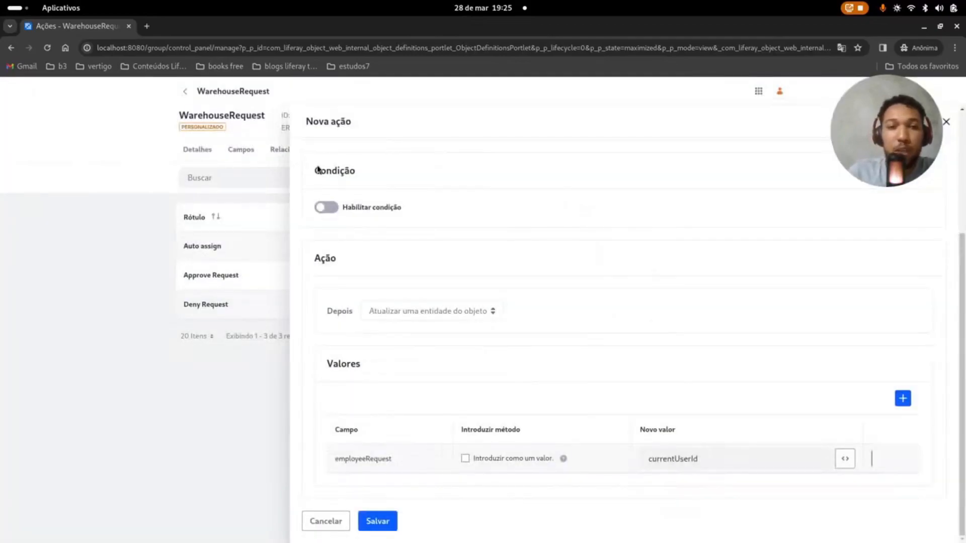
{"action": "scroll", "coordinate": [318, 170], "scroll_direction": "up", "scroll_amount": 4}
{"action": "left_click", "coordinate": [344, 154]}
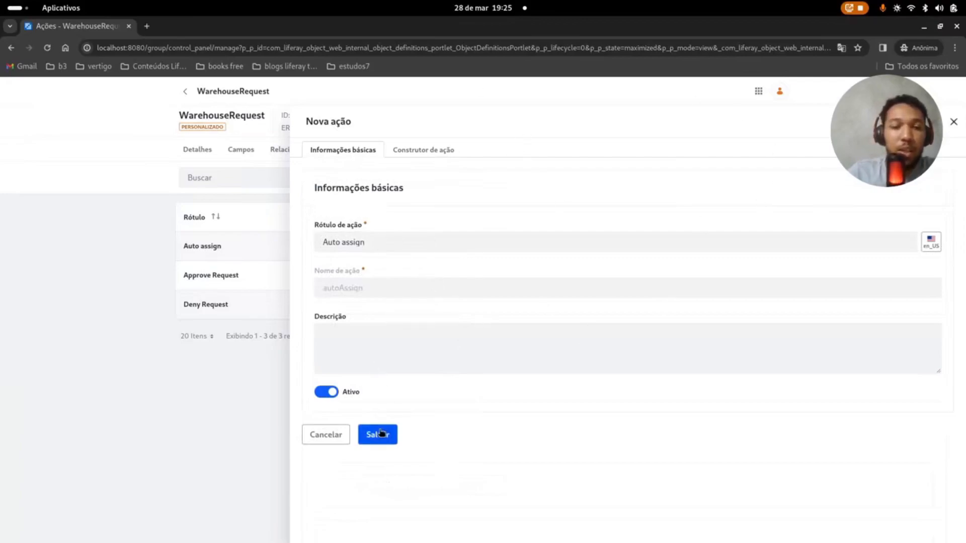
Close Auto assign and open Approve Request's action builder, keeping the Request Status field.
{"action": "left_click", "coordinate": [953, 122]}
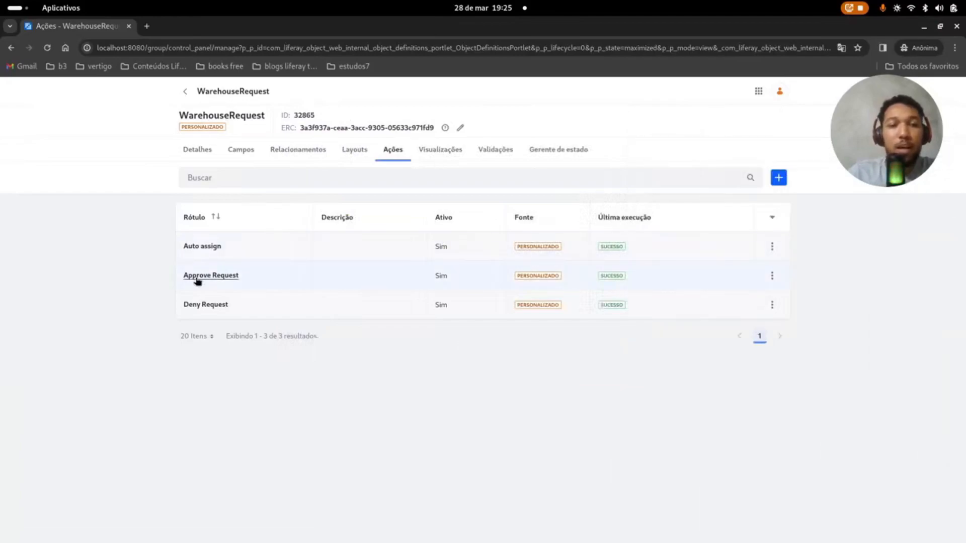
{"action": "left_click", "coordinate": [204, 280]}
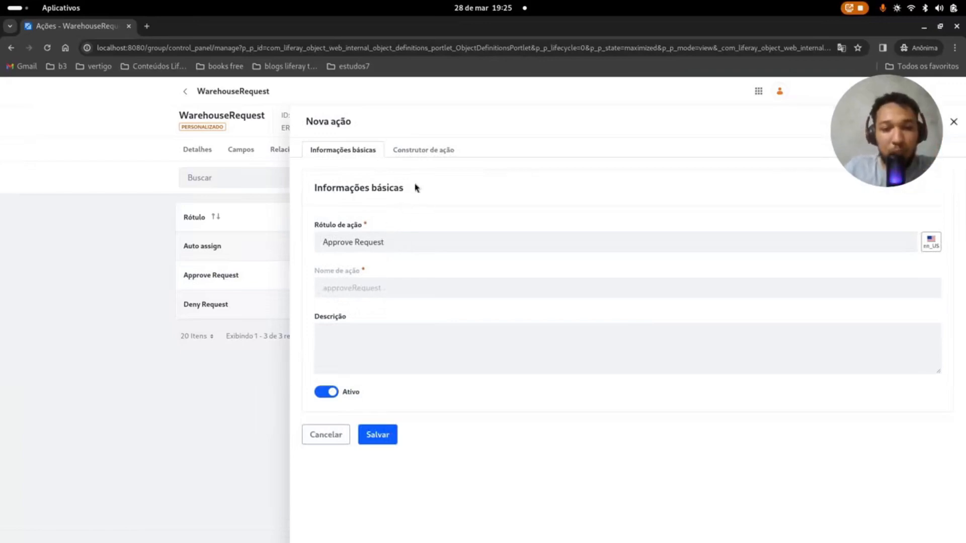
{"action": "left_click", "coordinate": [405, 150]}
{"action": "scroll", "coordinate": [402, 285], "scroll_direction": "down", "scroll_amount": 3}
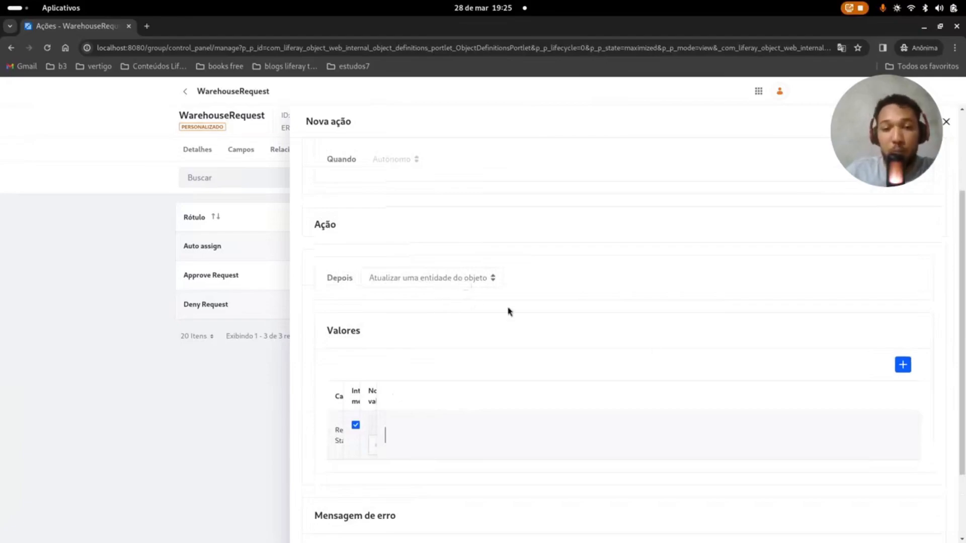
{"action": "scroll", "coordinate": [509, 310], "scroll_direction": "down", "scroll_amount": 2}
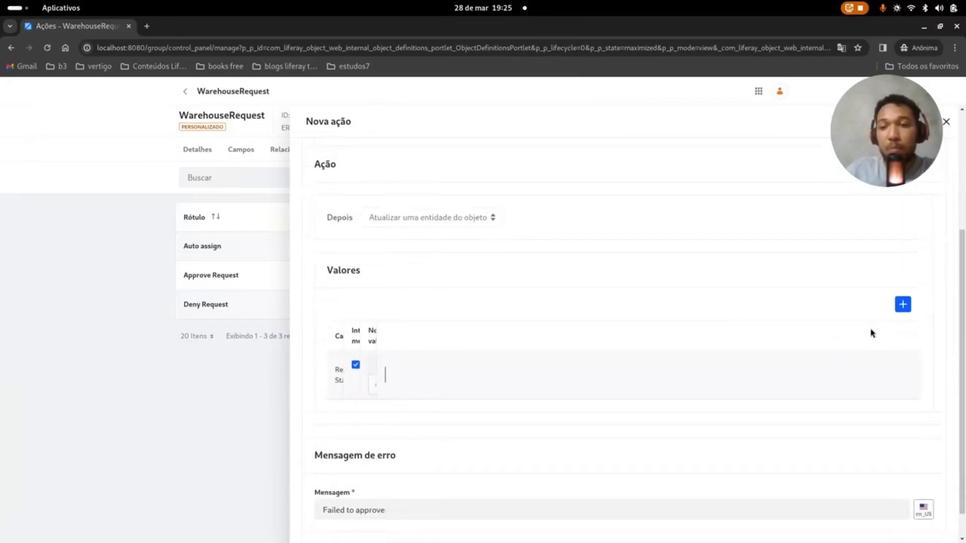
{"action": "left_click", "coordinate": [903, 304]}
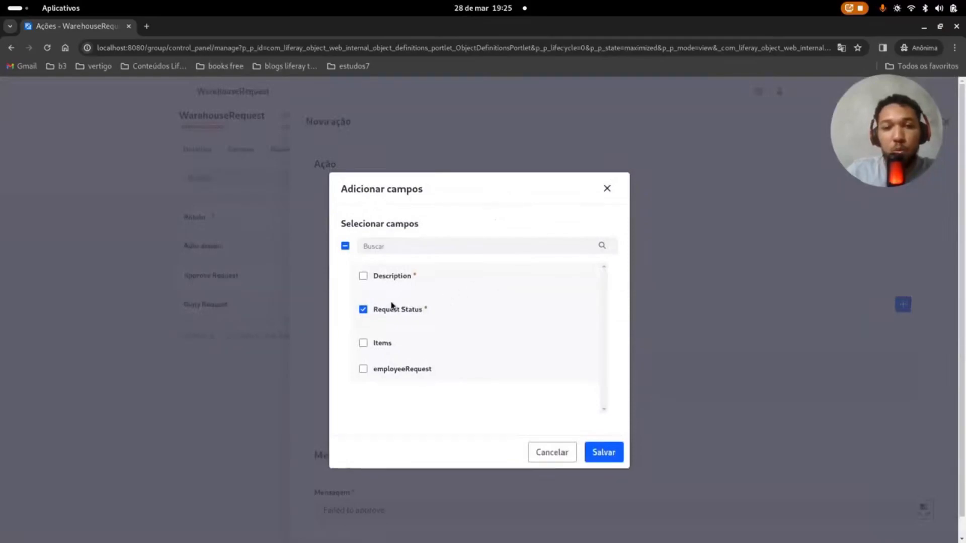
{"action": "left_click", "coordinate": [608, 189]}
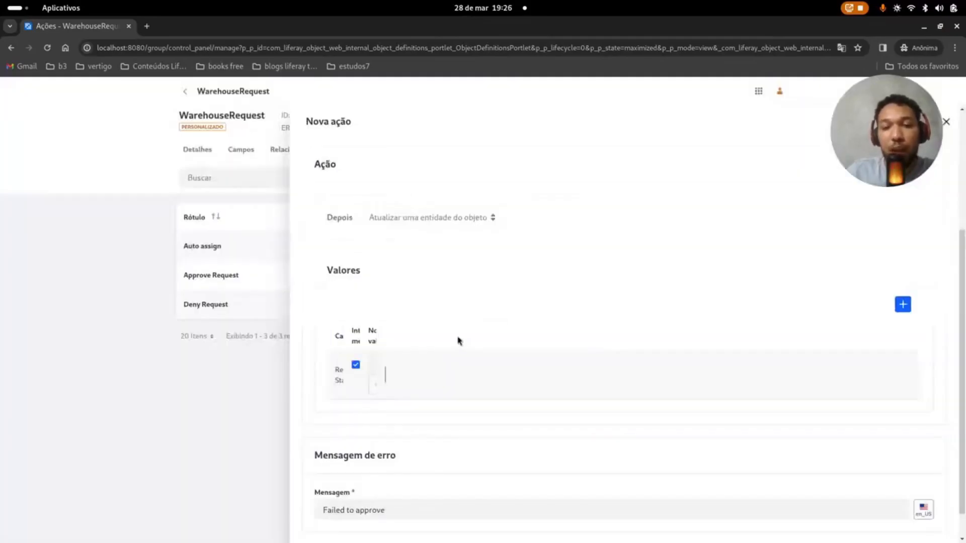
Verify the approved value and 'Failed to approve' error message, then save Approve Request.
{"action": "left_click_drag", "start_coordinate": [376, 335], "coordinate": [450, 332]}
{"action": "left_click_drag", "start_coordinate": [361, 335], "coordinate": [486, 334]}
{"action": "left_click_drag", "start_coordinate": [345, 338], "coordinate": [432, 338]}
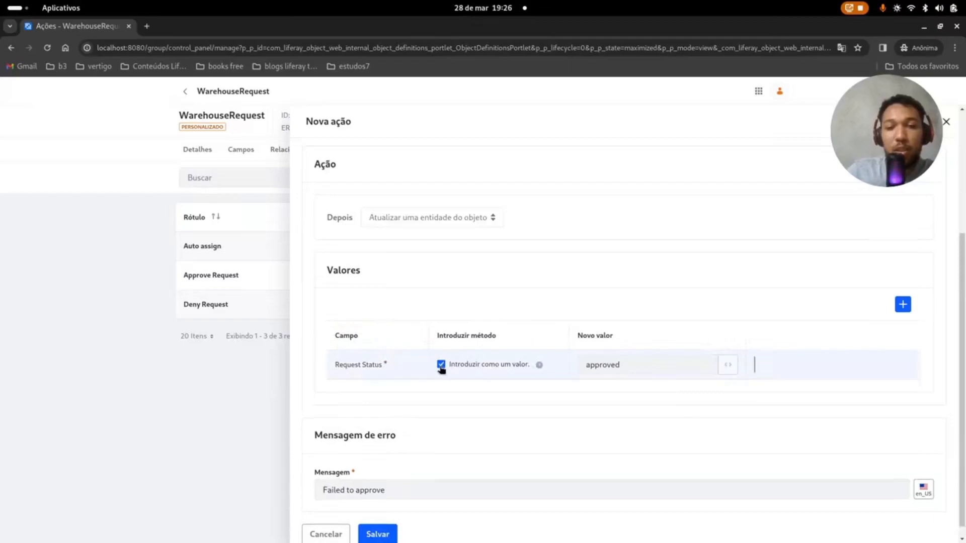
{"action": "double_click", "coordinate": [636, 367]}
{"action": "scroll", "coordinate": [599, 370], "scroll_direction": "down", "scroll_amount": 1}
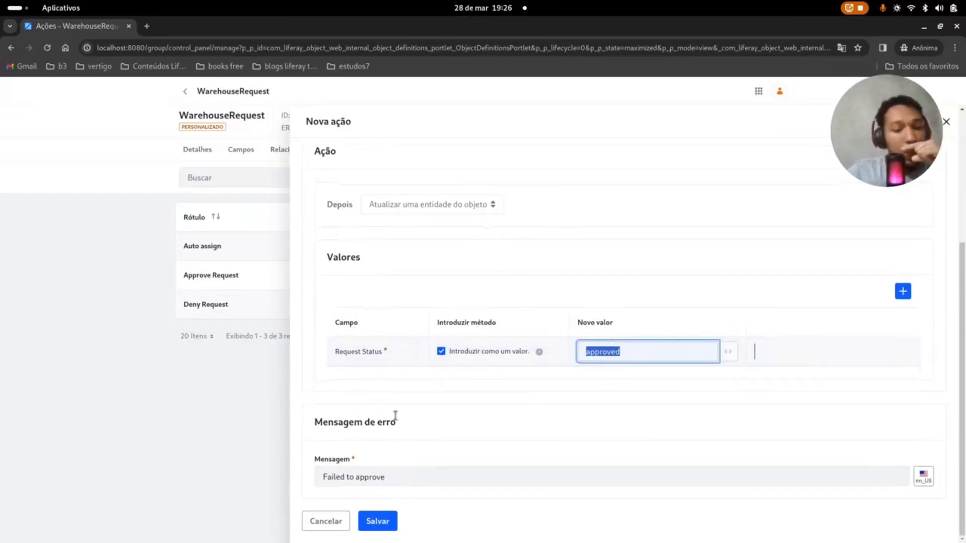
{"action": "left_click_drag", "start_coordinate": [405, 483], "coordinate": [322, 478]}
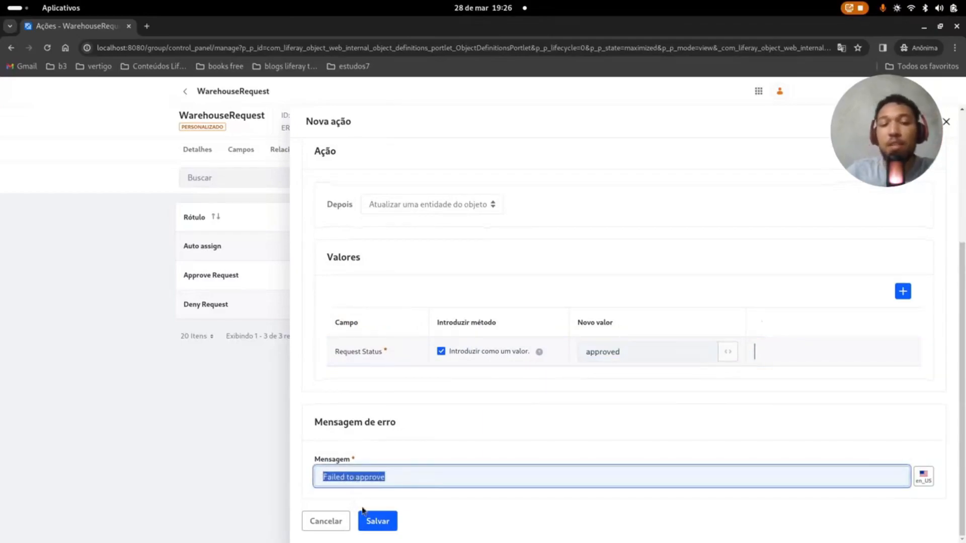
{"action": "left_click", "coordinate": [373, 520]}
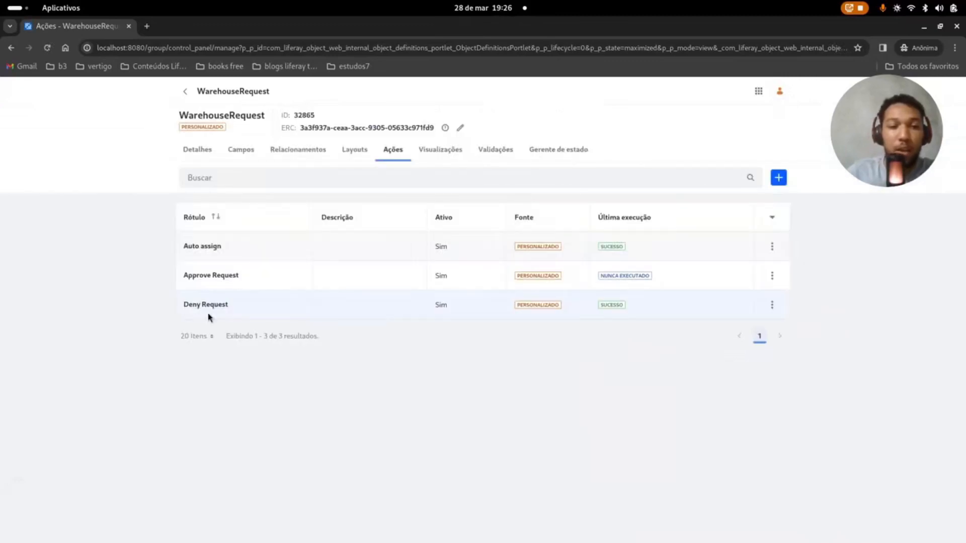
Review the Deny Request action: Request Status set to denied, error message 'Fail to denied', then close it.
{"action": "left_click", "coordinate": [210, 307]}
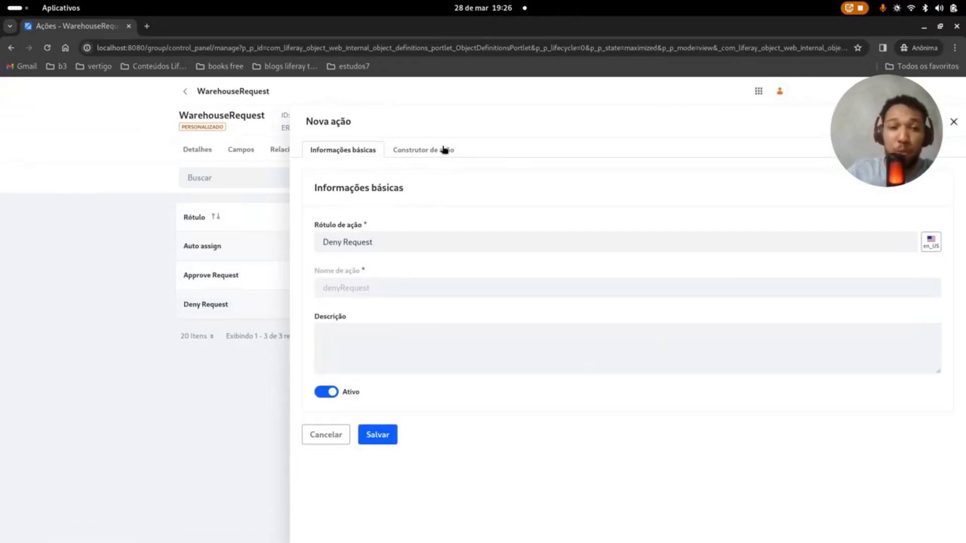
{"action": "left_click", "coordinate": [444, 149]}
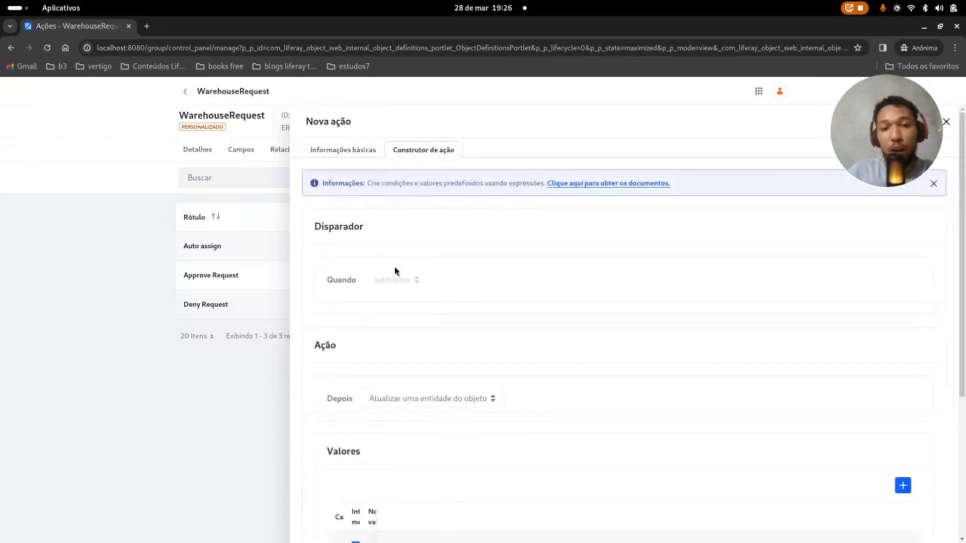
{"action": "scroll", "coordinate": [394, 277], "scroll_direction": "down", "scroll_amount": 1}
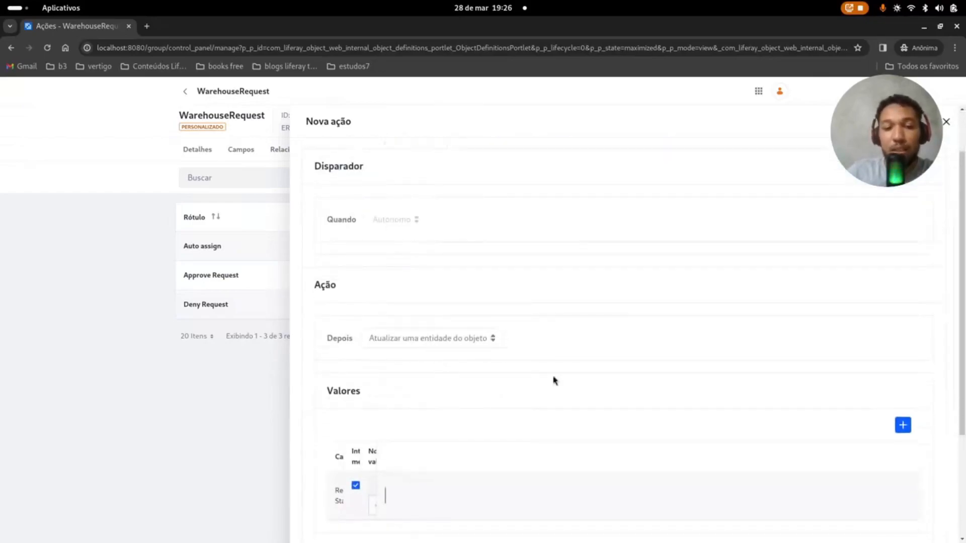
{"action": "left_click", "coordinate": [902, 425]}
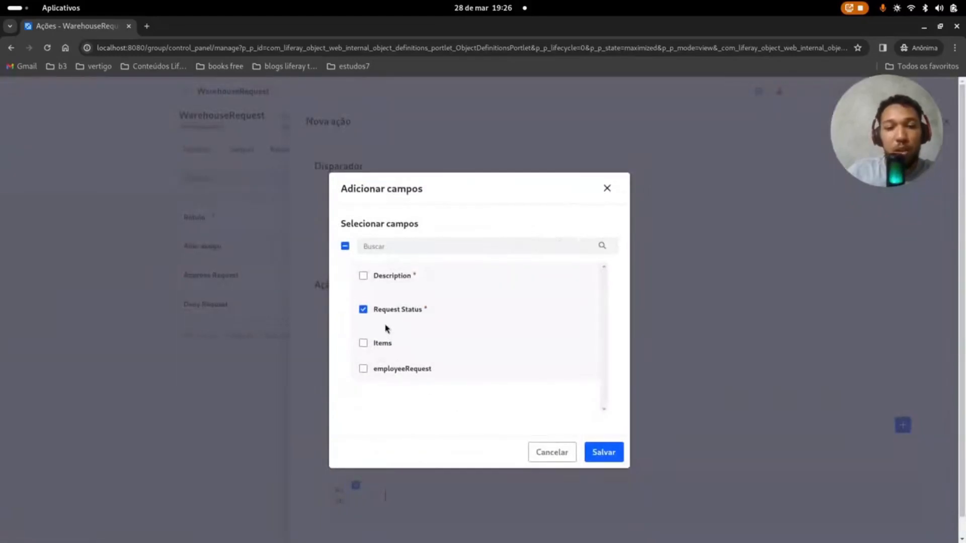
{"action": "left_click", "coordinate": [608, 188]}
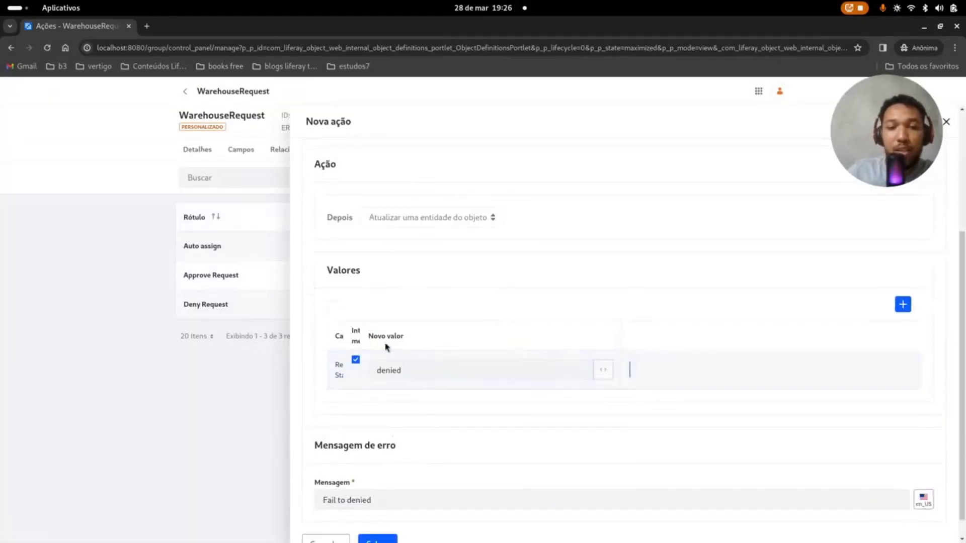
{"action": "left_click_drag", "start_coordinate": [358, 329], "coordinate": [438, 347]}
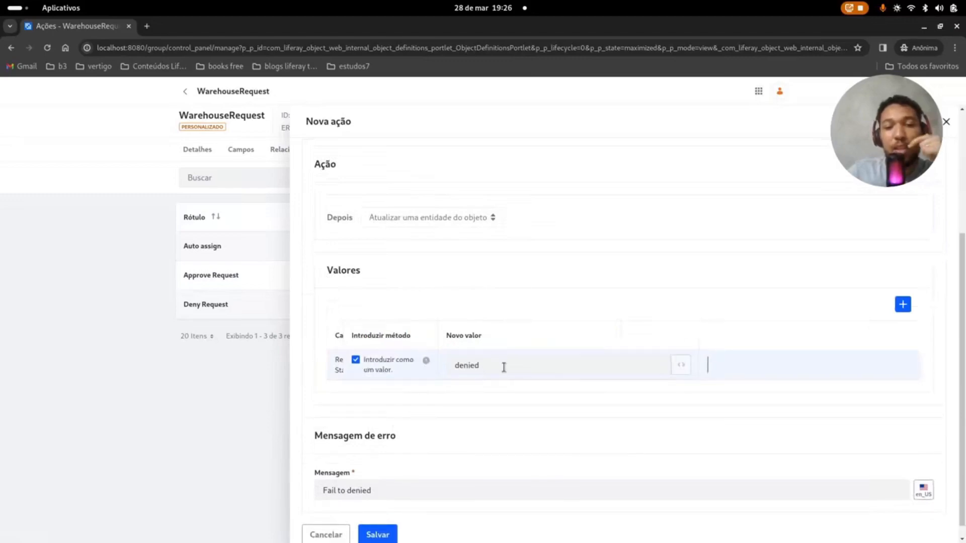
{"action": "scroll", "coordinate": [423, 447], "scroll_direction": "down", "scroll_amount": 1}
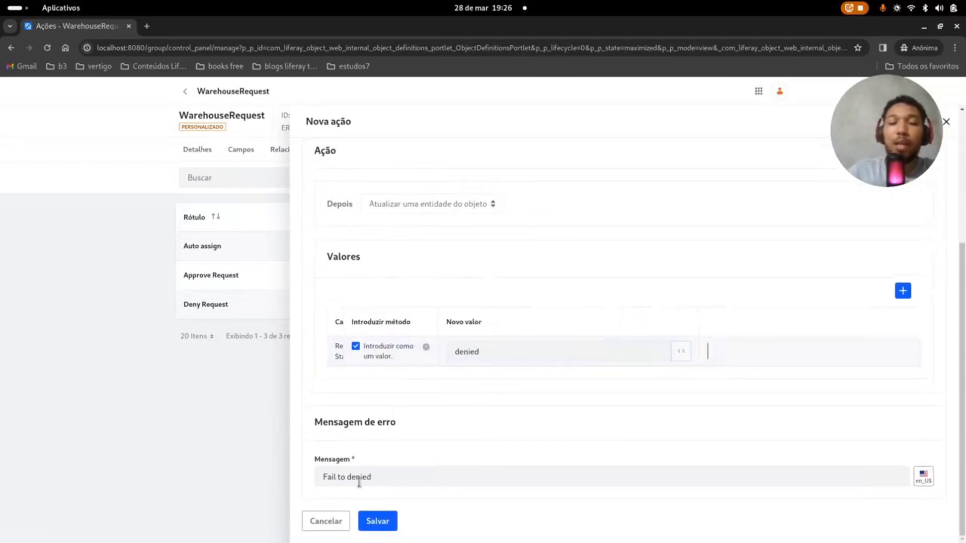
{"action": "left_click", "coordinate": [946, 122]}
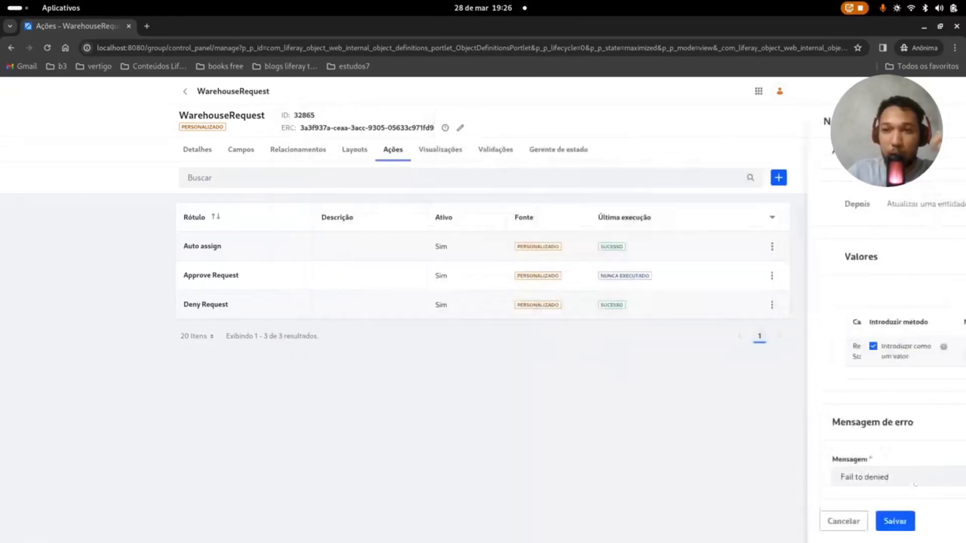
Review the WarehouseRequest object's basic details.
{"action": "left_click", "coordinate": [202, 152]}
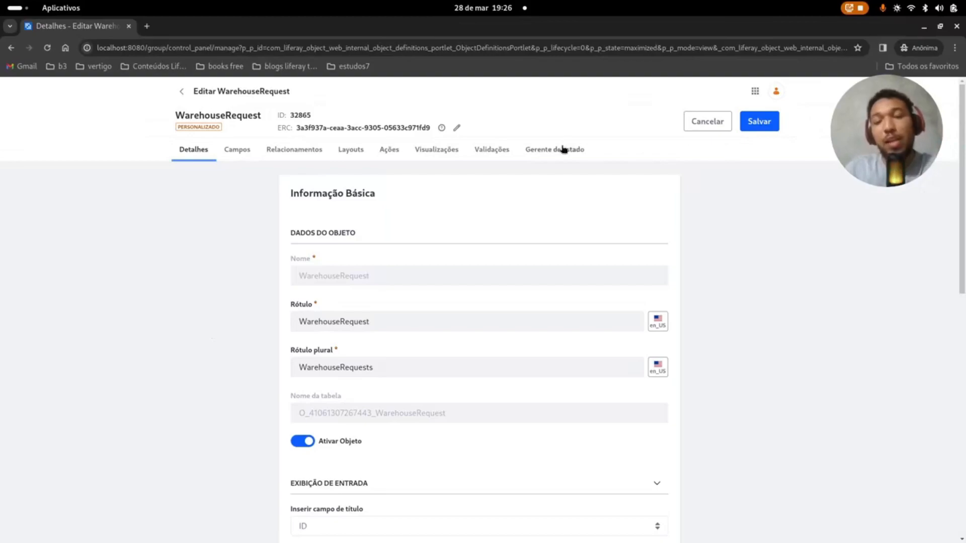
{"action": "scroll", "coordinate": [411, 345], "scroll_direction": "down", "scroll_amount": 3}
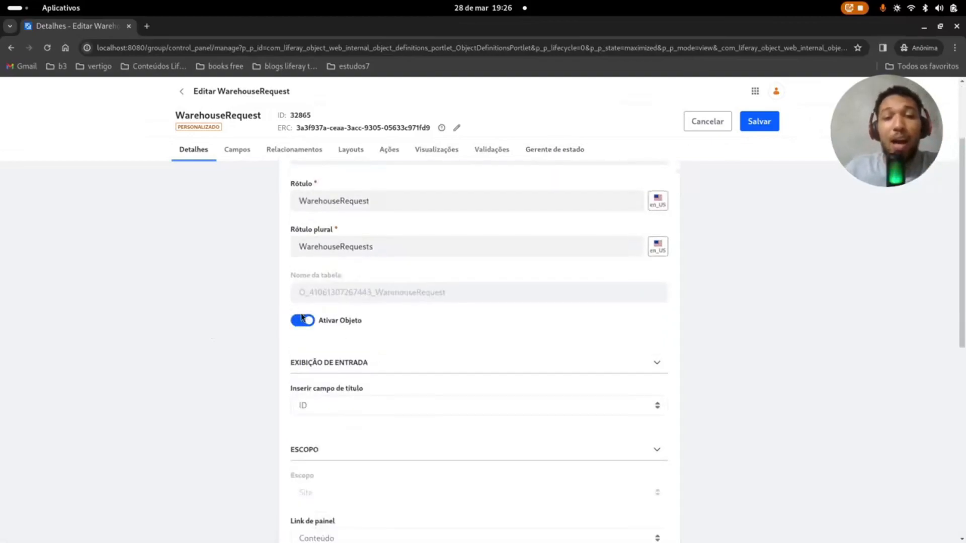
{"action": "scroll", "coordinate": [411, 281], "scroll_direction": "up", "scroll_amount": 3}
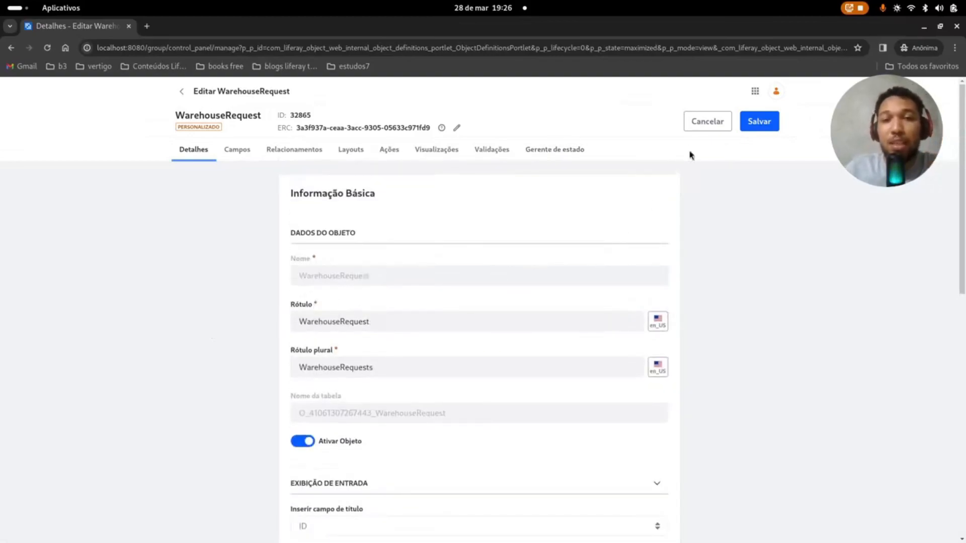
Go to the Liferay site's Conteúdo section and open the WarehouseRequests entries list.
{"action": "left_click", "coordinate": [756, 92]}
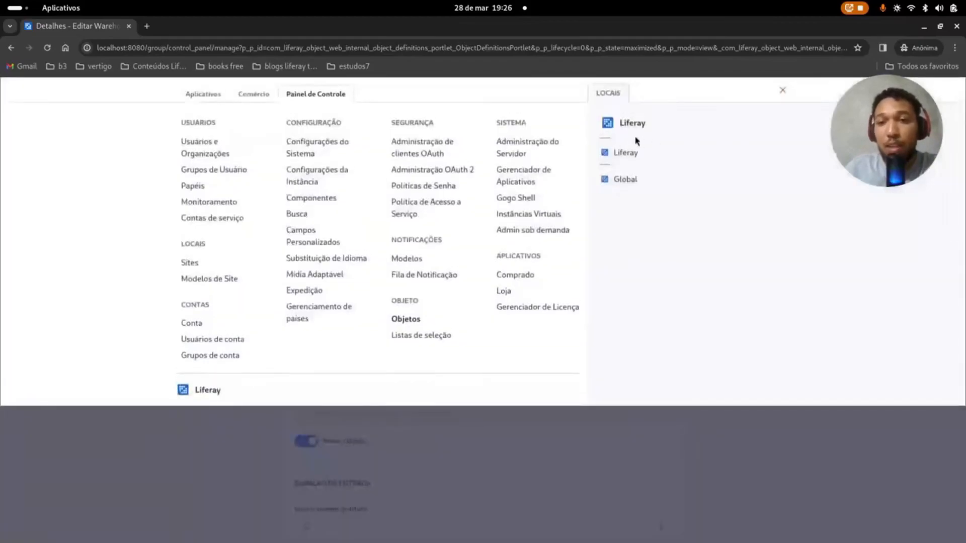
{"action": "left_click", "coordinate": [629, 127]}
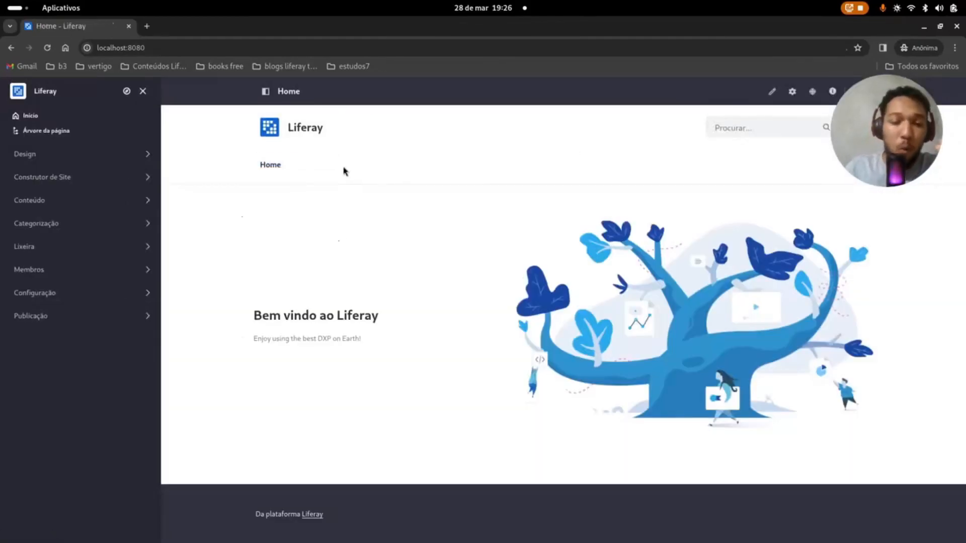
{"action": "left_click", "coordinate": [40, 201]}
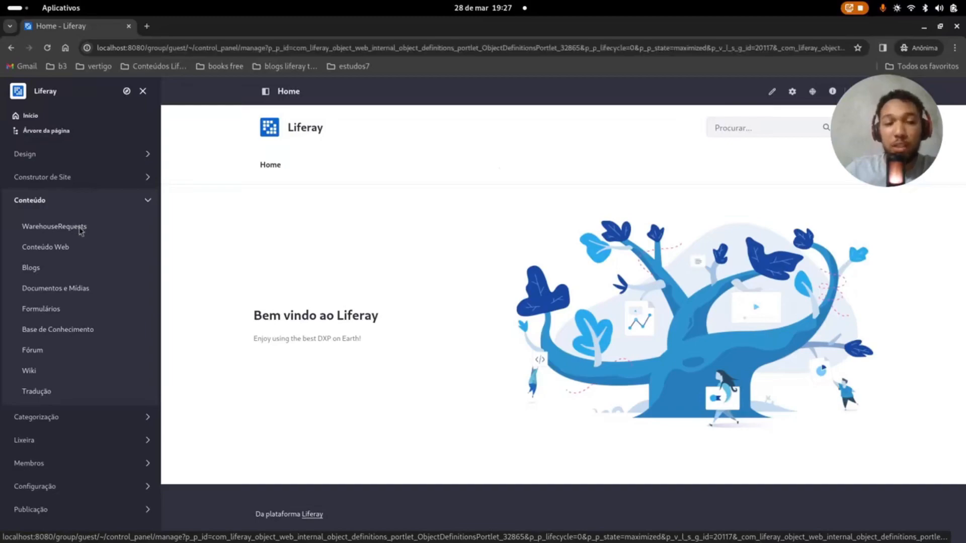
{"action": "left_click", "coordinate": [81, 229]}
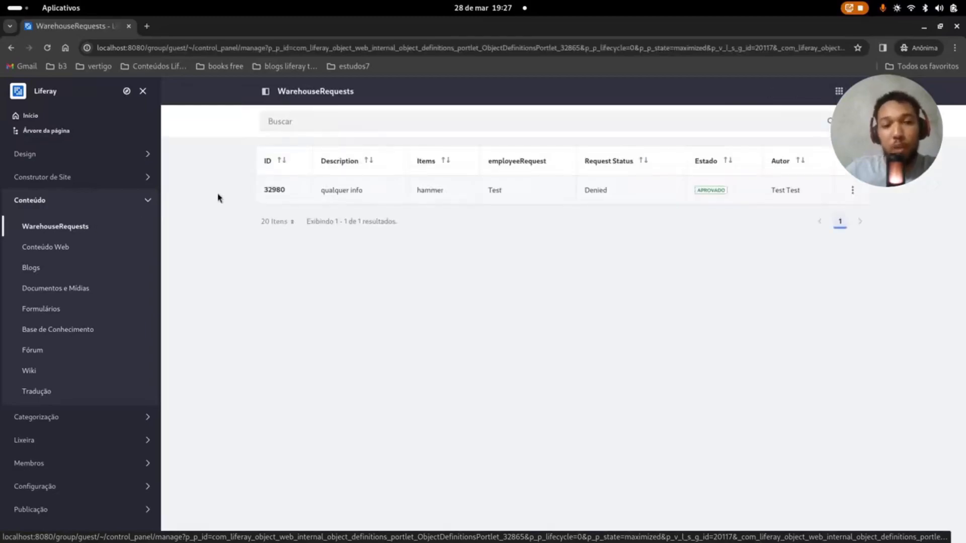
Delete the existing WarehouseRequests entry.
{"action": "left_click", "coordinate": [853, 193]}
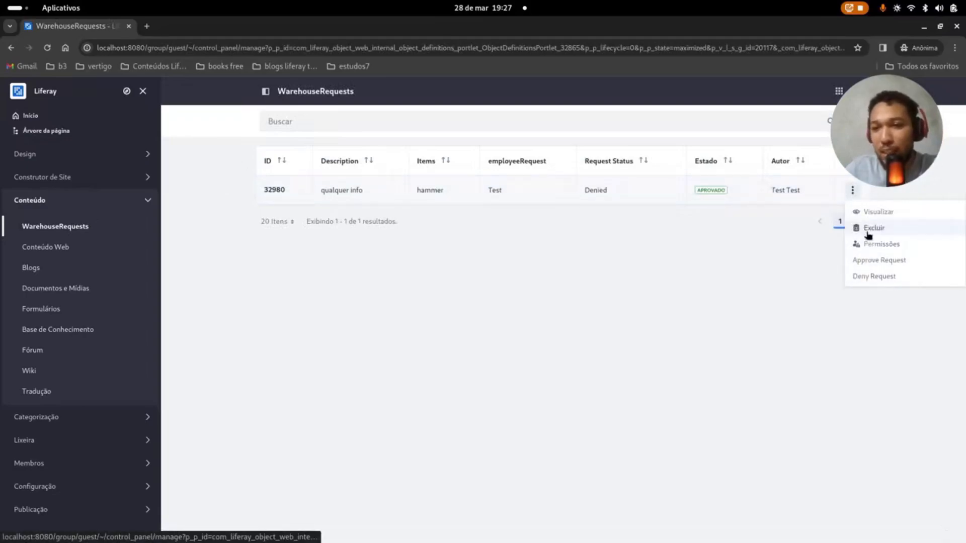
{"action": "left_click", "coordinate": [863, 243]}
{"action": "left_click", "coordinate": [589, 359]}
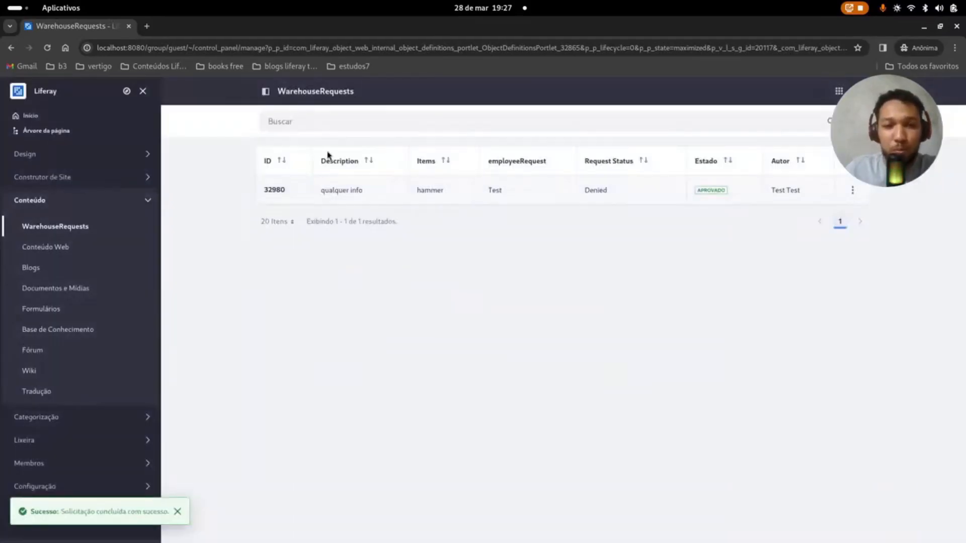
{"action": "left_click", "coordinate": [266, 91]}
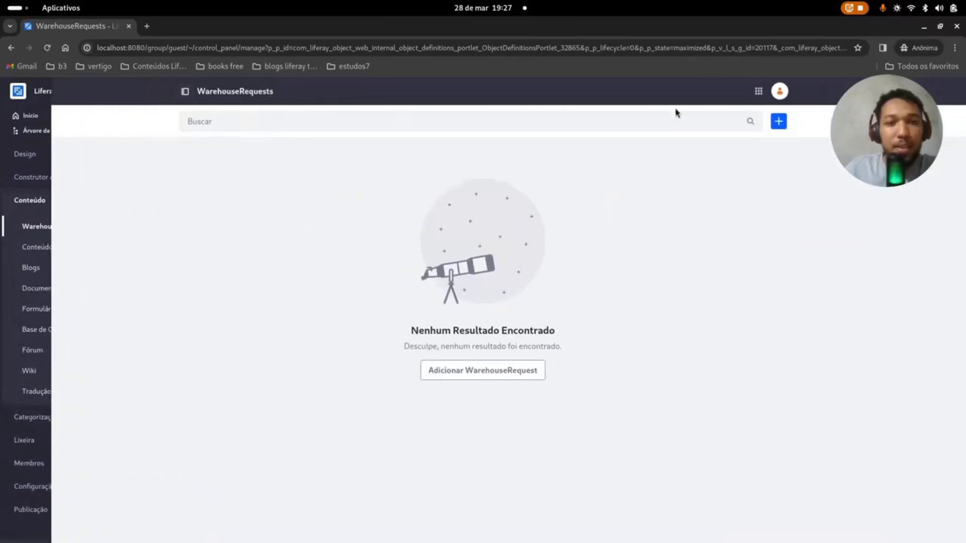
Create a new WarehouseRequest with description texto and item gloves, and save it.
{"action": "left_click", "coordinate": [779, 121]}
{"action": "left_click", "coordinate": [359, 187]}
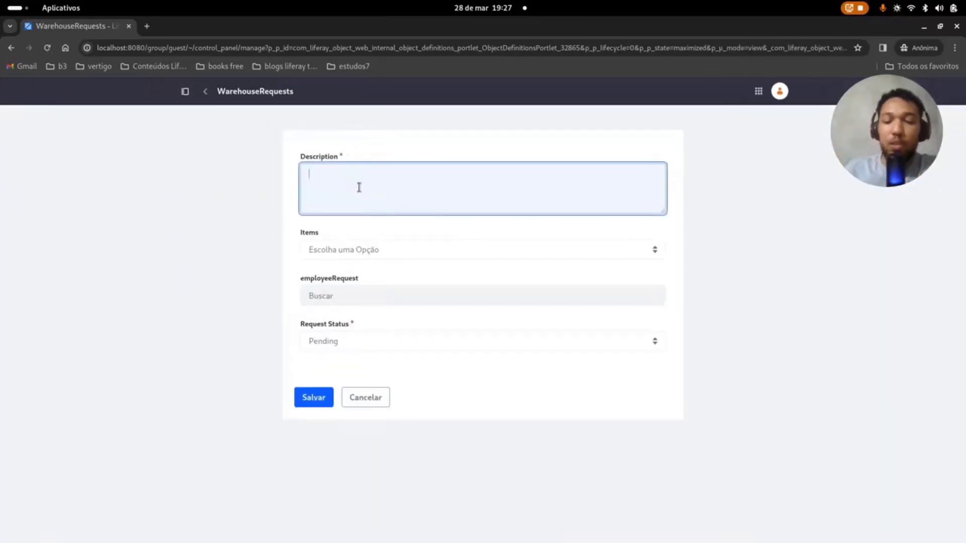
{"action": "type", "text": "mutivo"}
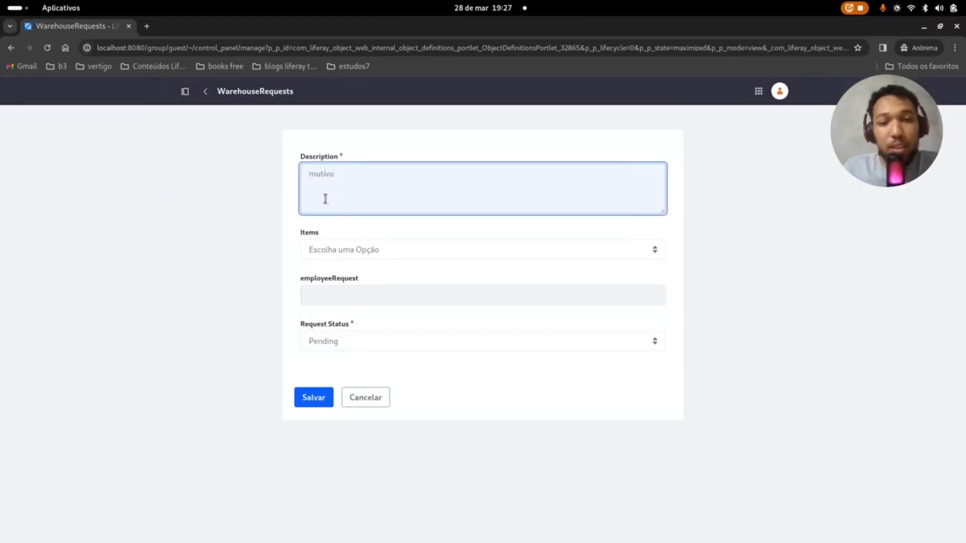
{"action": "double_click", "coordinate": [324, 174]}
{"action": "key", "text": "BackSpace"}
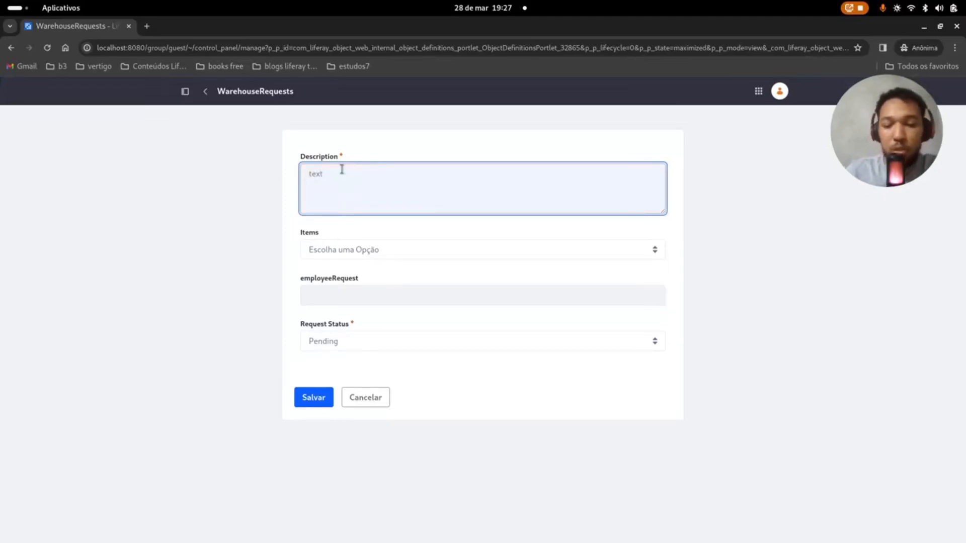
{"action": "left_click", "coordinate": [366, 253]}
{"action": "left_click", "coordinate": [336, 322]}
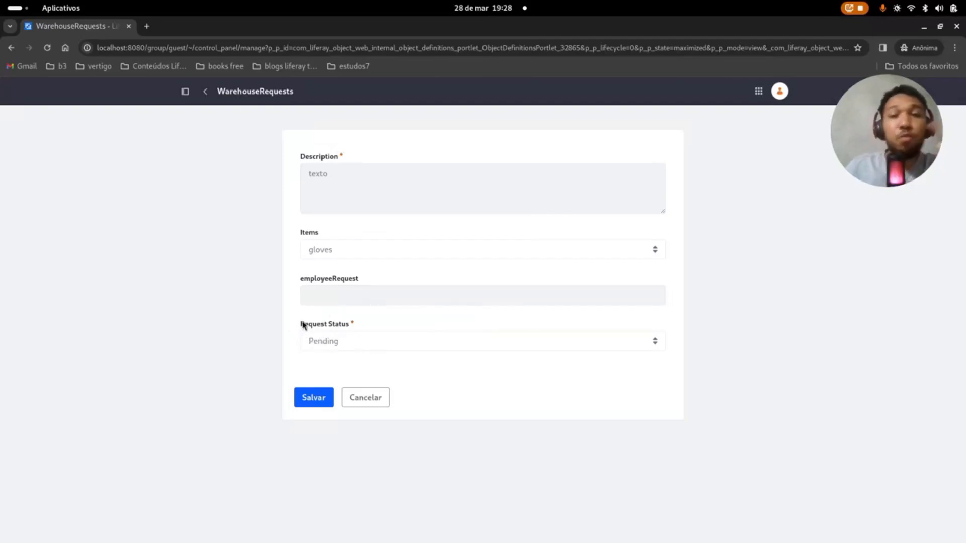
{"action": "left_click", "coordinate": [309, 394]}
Check the auto-filled employeeRequest user, then return to the WarehouseRequests list.
{"action": "left_click_drag", "start_coordinate": [350, 295], "coordinate": [303, 295]}
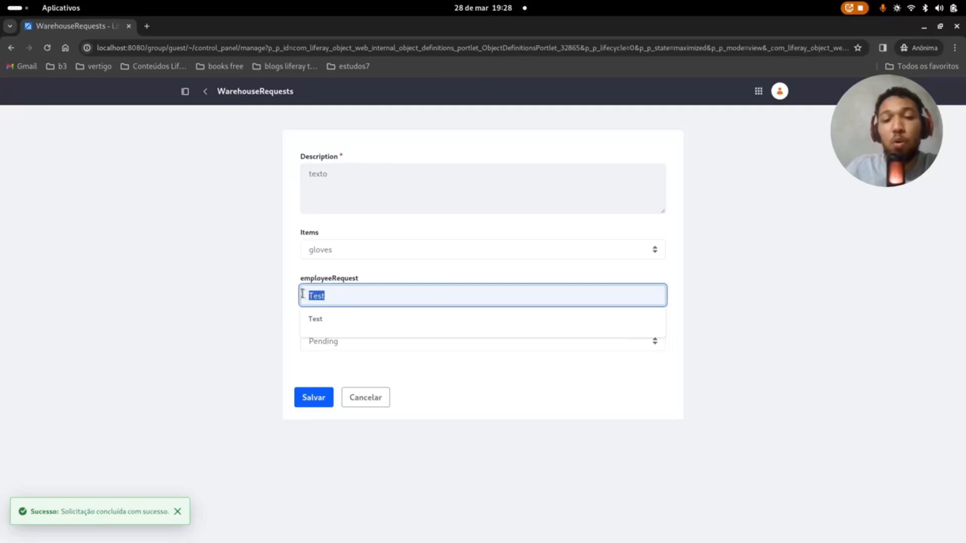
{"action": "left_click", "coordinate": [779, 91]}
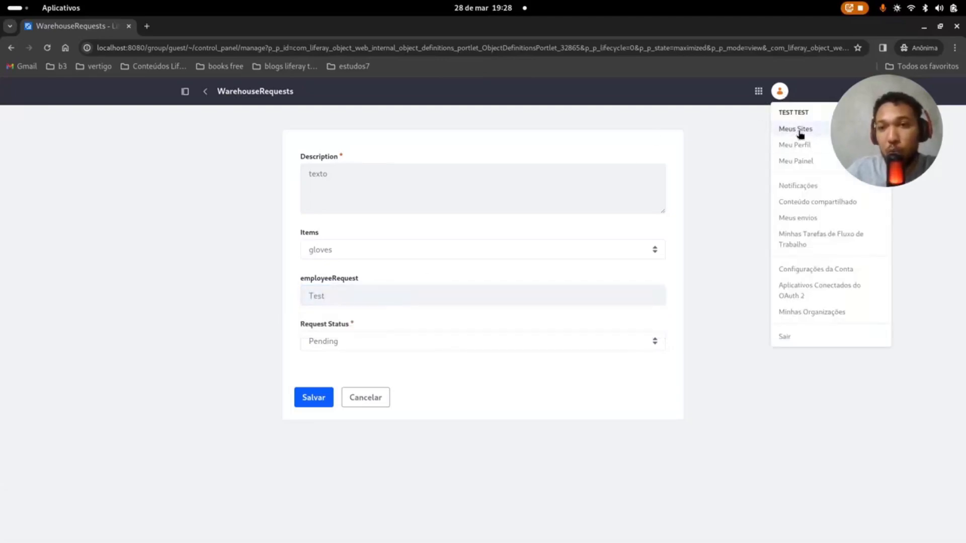
{"action": "left_click", "coordinate": [206, 90]}
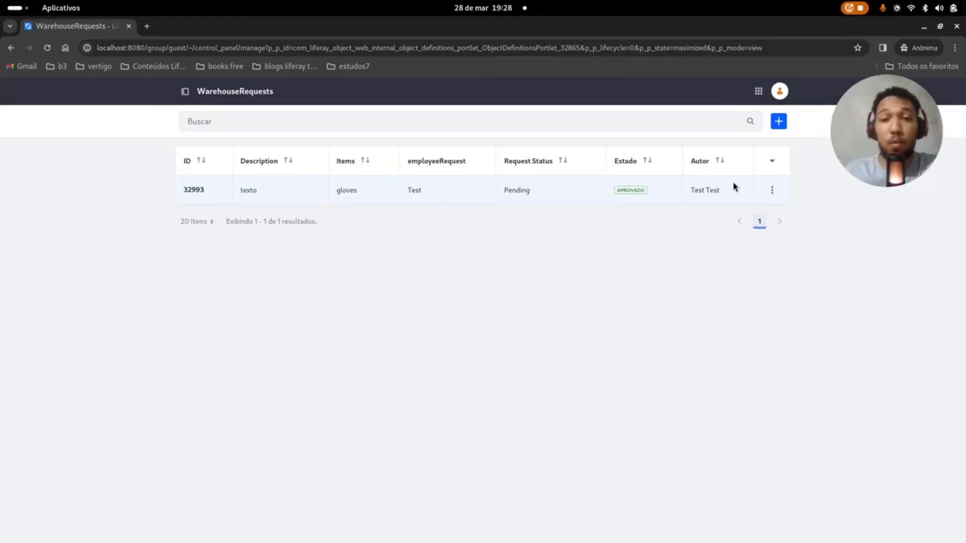
Run Approve Request on request 32993, changing its status to Approved.
{"action": "left_click", "coordinate": [772, 191]}
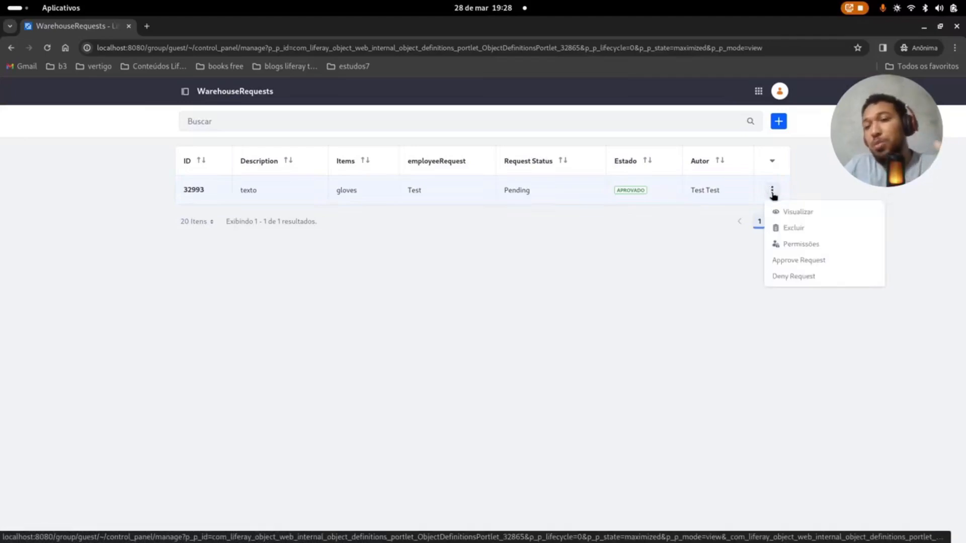
{"action": "left_click", "coordinate": [802, 265]}
{"action": "left_click_drag", "start_coordinate": [535, 191], "coordinate": [513, 189]}
Run Deny Request on request 32993, changing its status to Denied.
{"action": "left_click", "coordinate": [773, 191]}
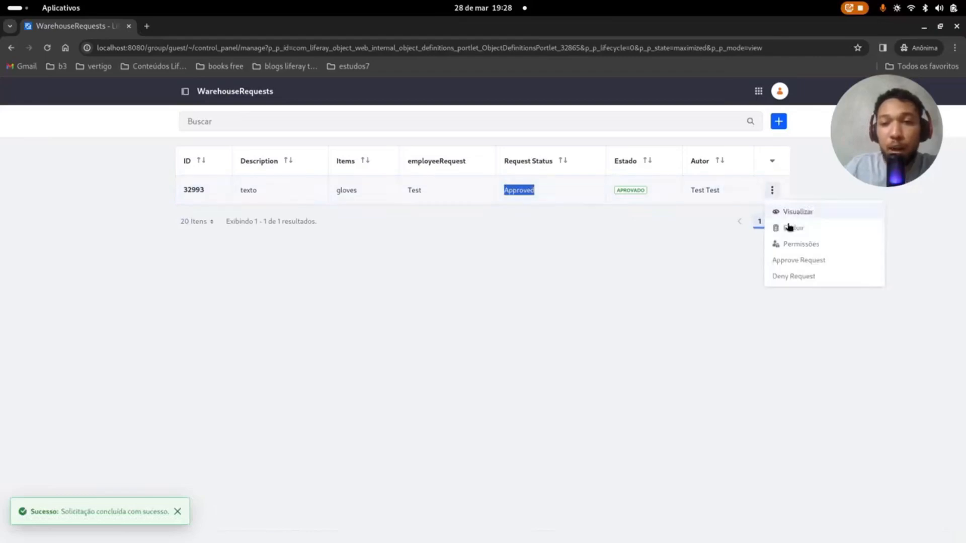
{"action": "left_click", "coordinate": [800, 278]}
{"action": "left_click_drag", "start_coordinate": [556, 194], "coordinate": [496, 191]}
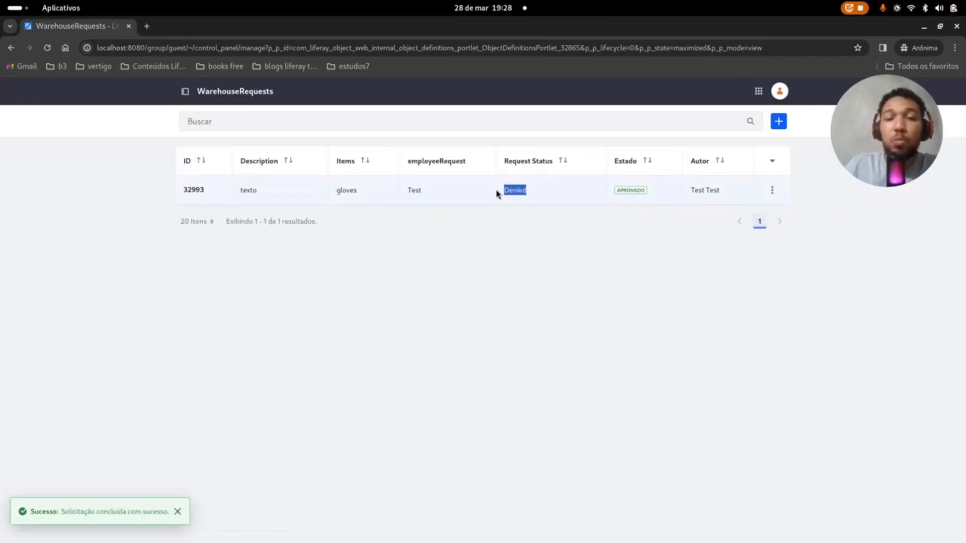